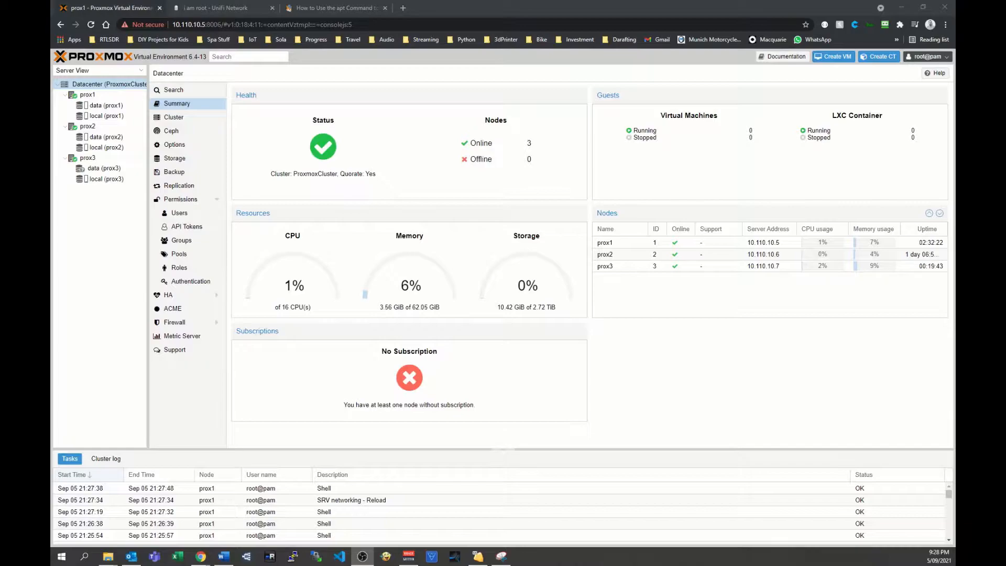
# Install the ifupdown2 package with apt in the shell of node prox1, accepting the installation.
pyautogui.click(97, 98)
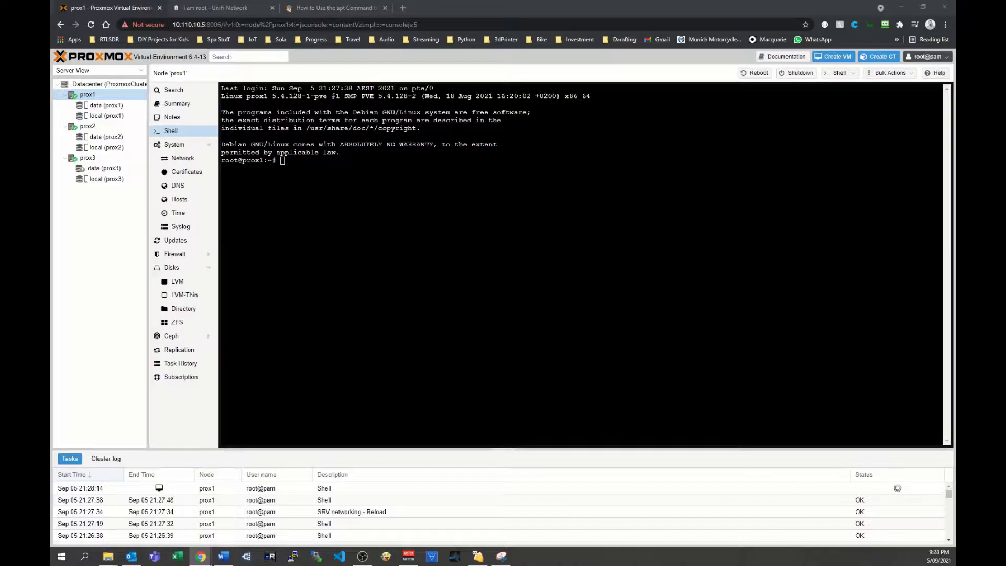
pyautogui.click(305, 184)
pyautogui.rightClick(308, 174)
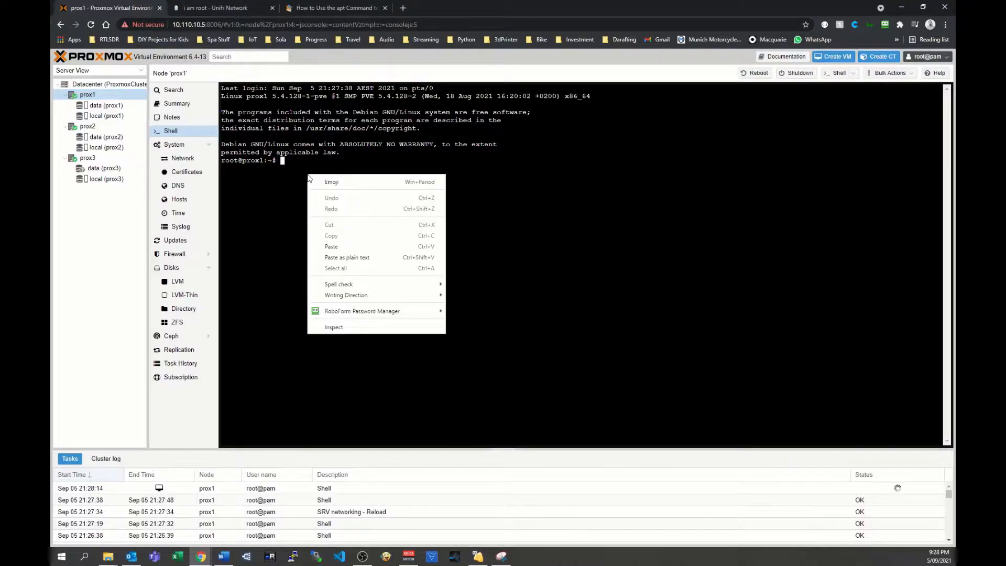
pyautogui.click(325, 244)
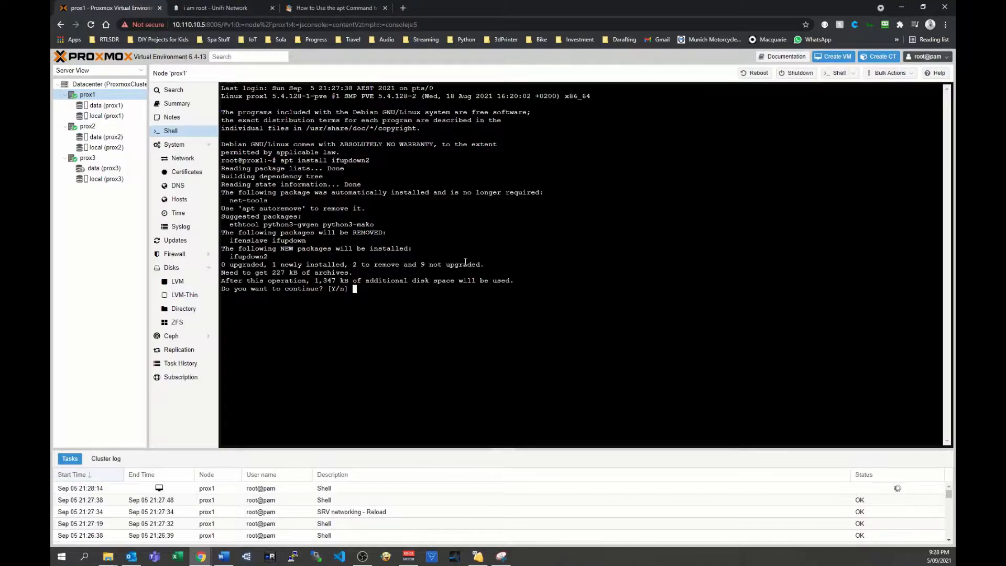
pyautogui.write('y')
pyautogui.press('Return')
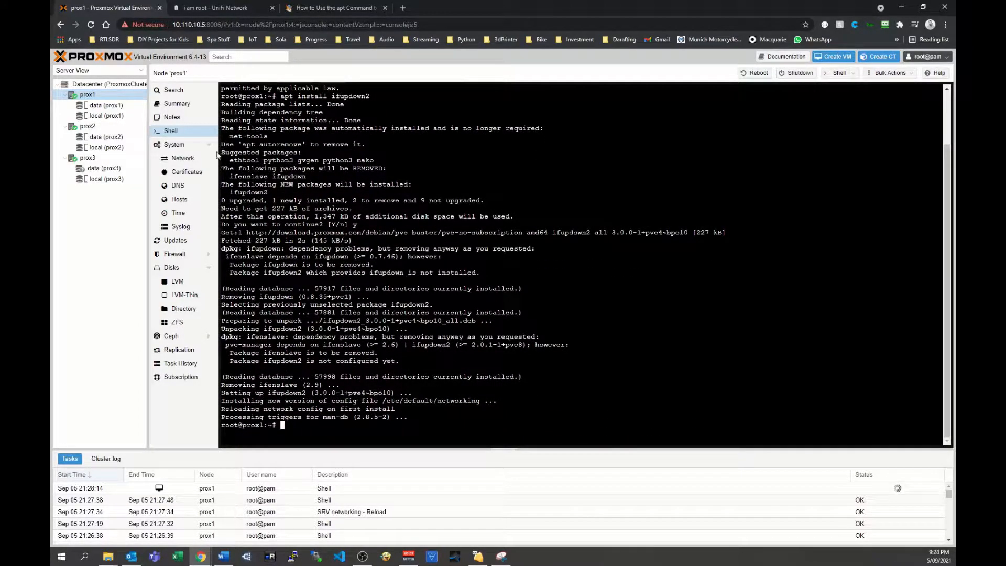
# Remove the IPv4 address and IPv4 gateway from network device enp0s25 on prox1.
pyautogui.click(184, 159)
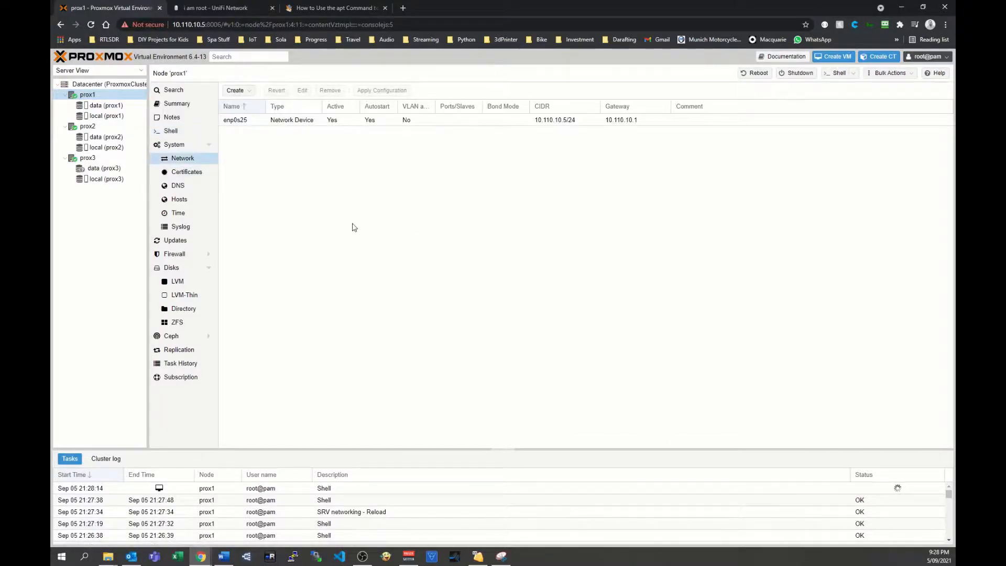
pyautogui.click(301, 121)
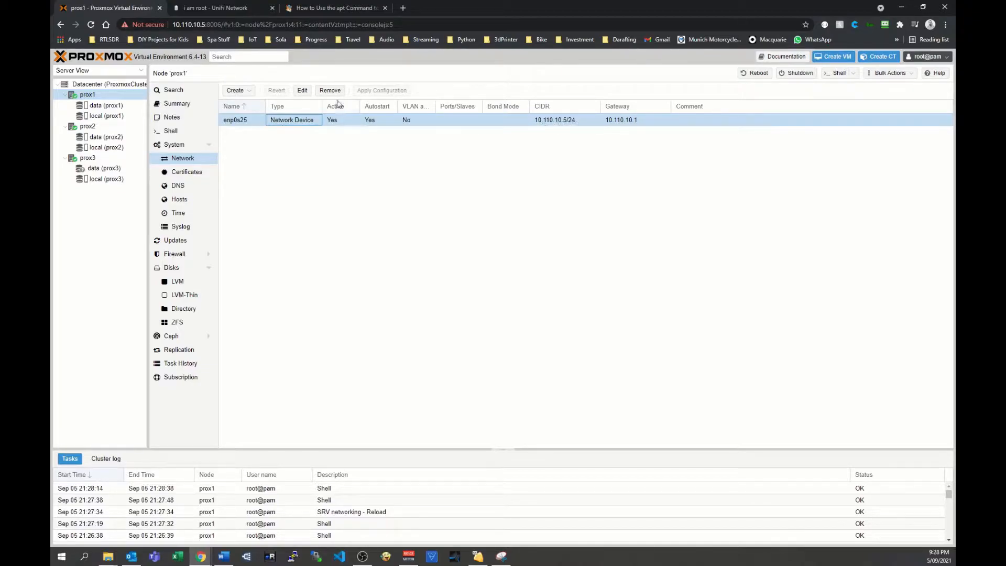
pyautogui.click(302, 92)
pyautogui.moveTo(442, 257); pyautogui.dragTo(407, 257)
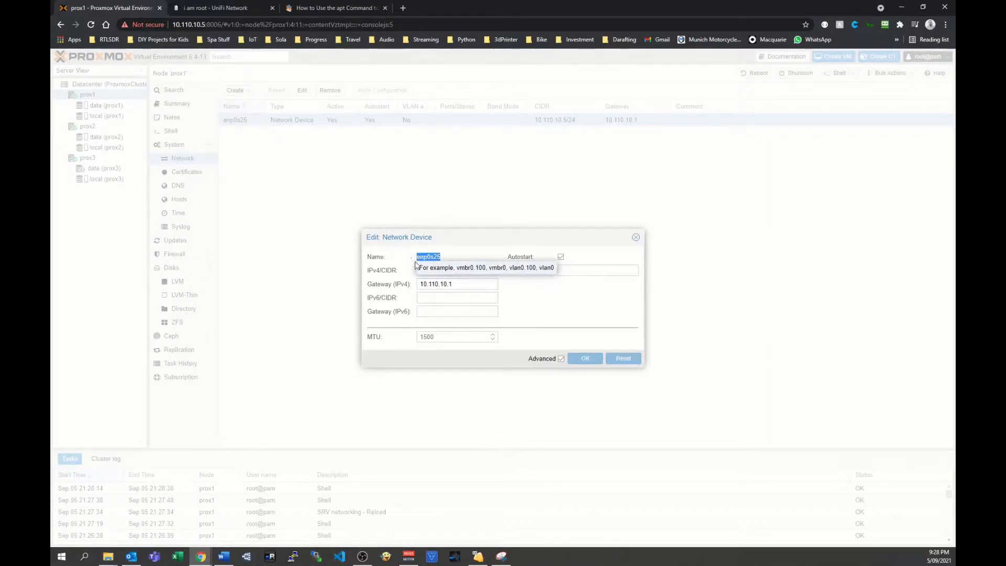
pyautogui.moveTo(478, 270); pyautogui.dragTo(395, 274)
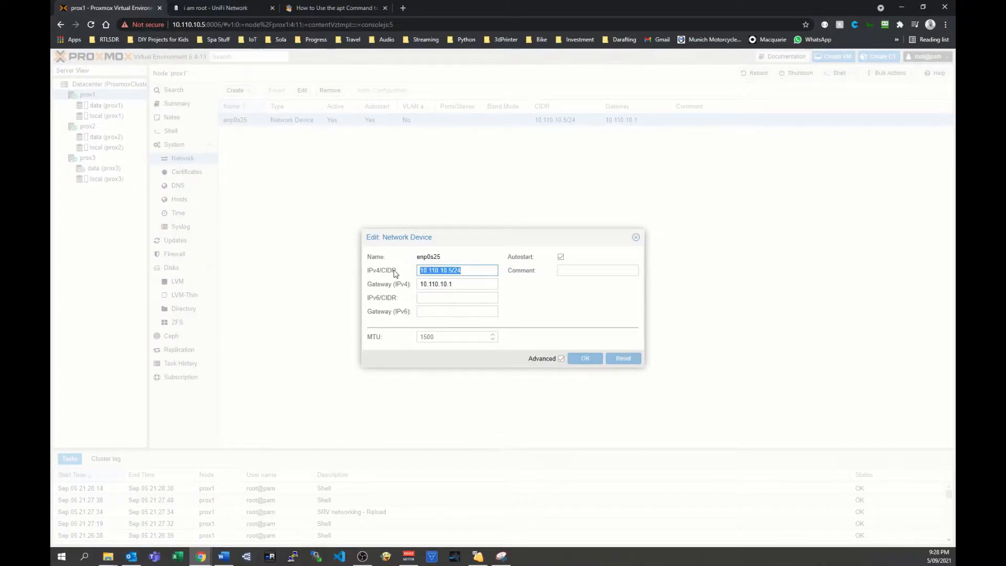
pyautogui.press('BackSpace')
pyautogui.press('Tab')
pyautogui.press('BackSpace')
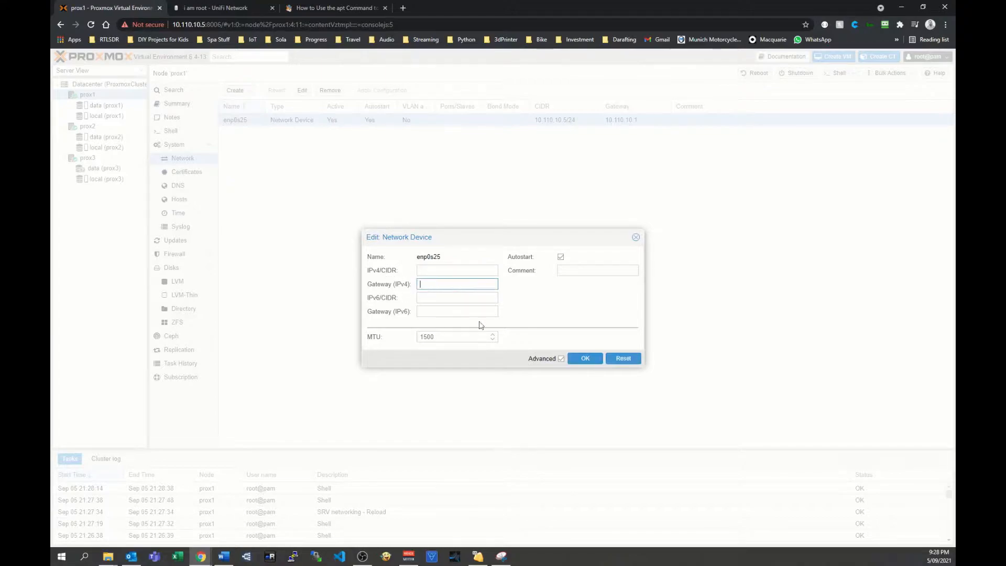
pyautogui.click(586, 362)
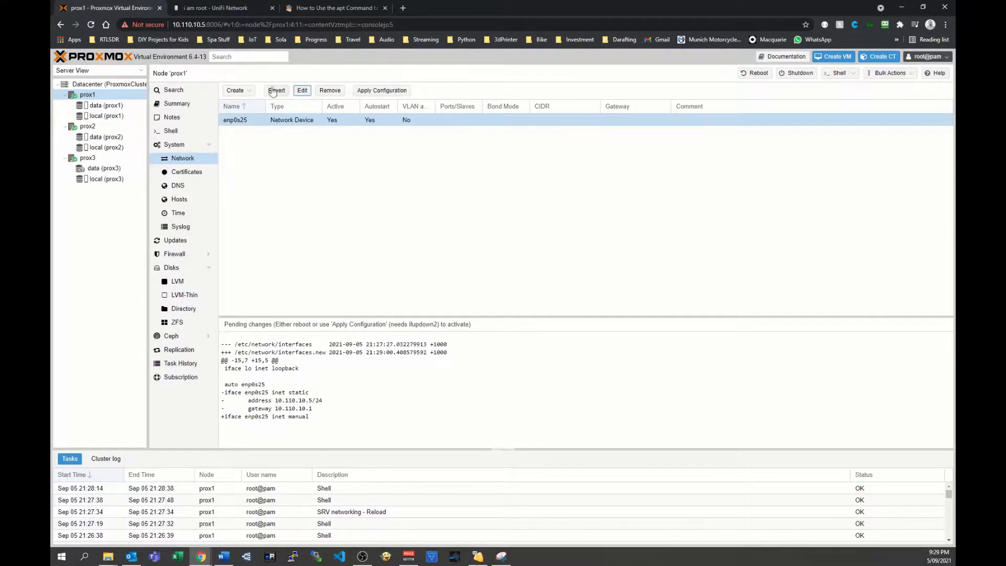
# Start a new Linux bridge named vmbr0 on prox1 with enp0s25 as its bridge port.
pyautogui.click(235, 90)
pyautogui.click(244, 101)
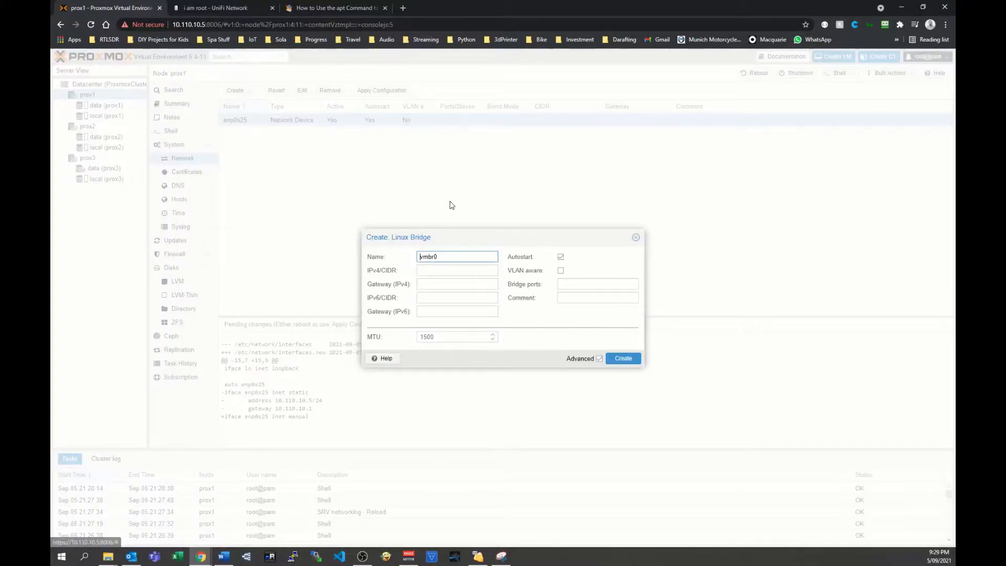
pyautogui.click(443, 269)
pyautogui.click(584, 283)
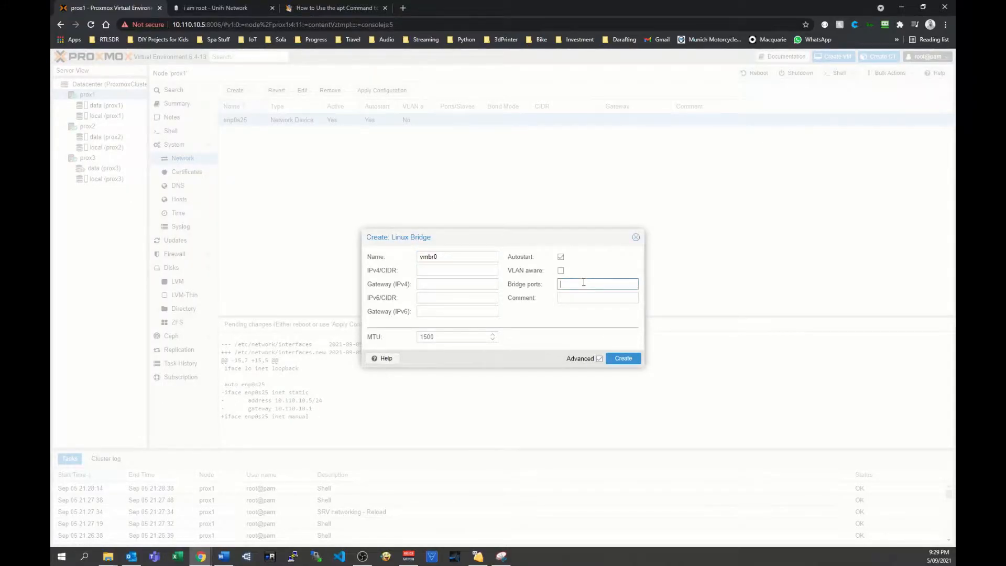
pyautogui.write('enp0s25')
# Give the bridge the IPv4 address 10.110.10.5/24 and gateway 10.110.10.1, and create it.
pyautogui.click(439, 270)
pyautogui.write('10.10')
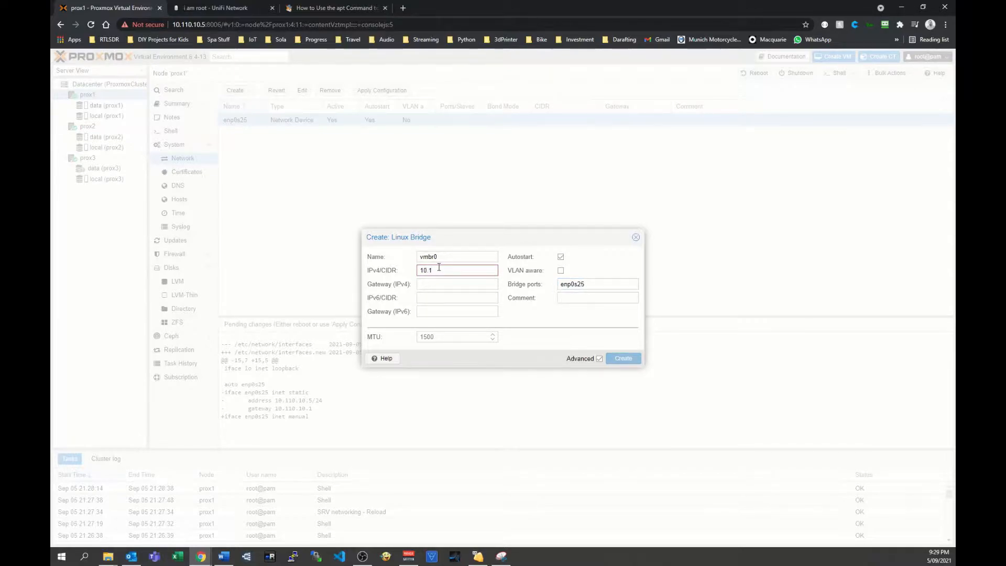
pyautogui.write('0.10.5/24')
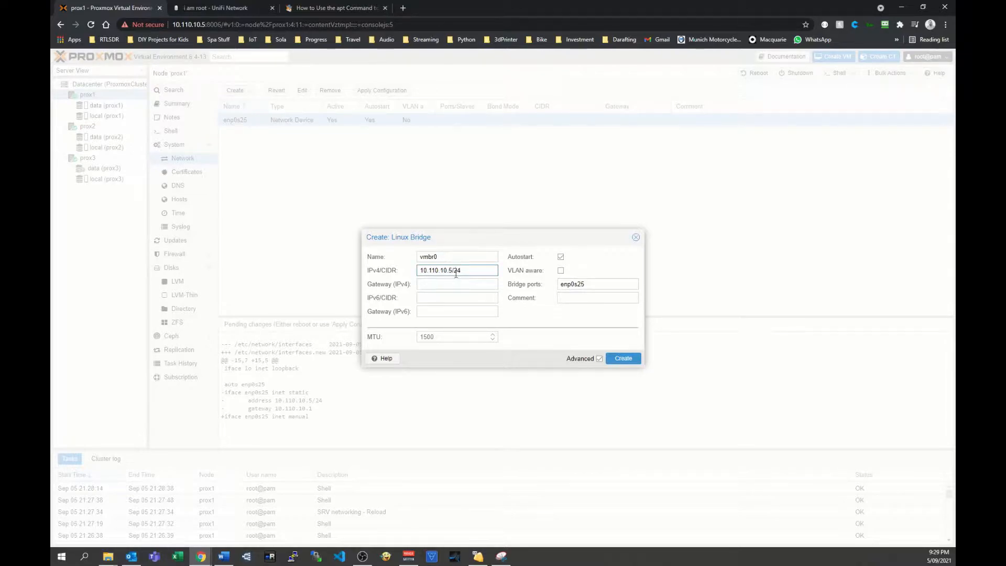
pyautogui.click(451, 284)
pyautogui.write('10')
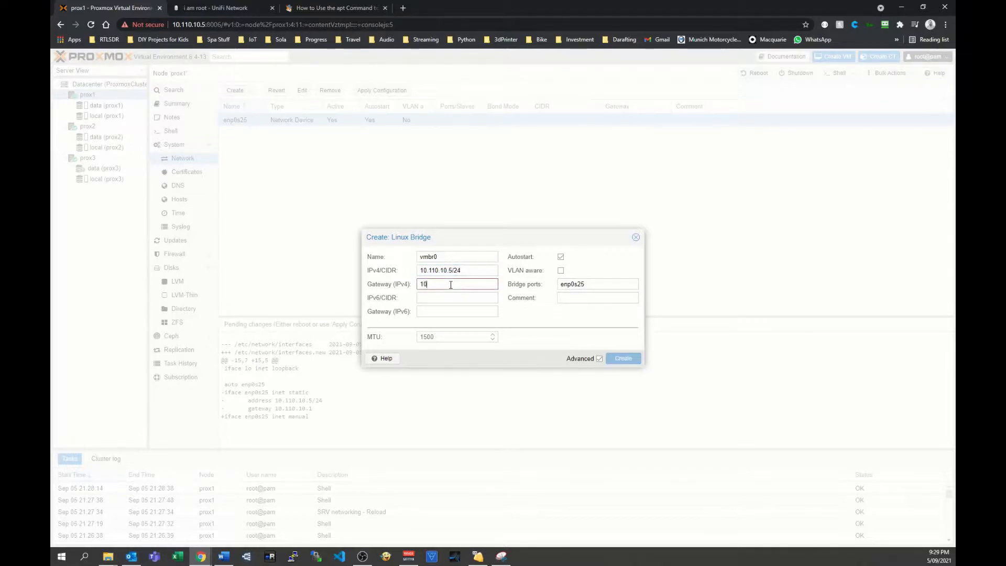
pyautogui.write('.110.10.1')
pyautogui.click(622, 359)
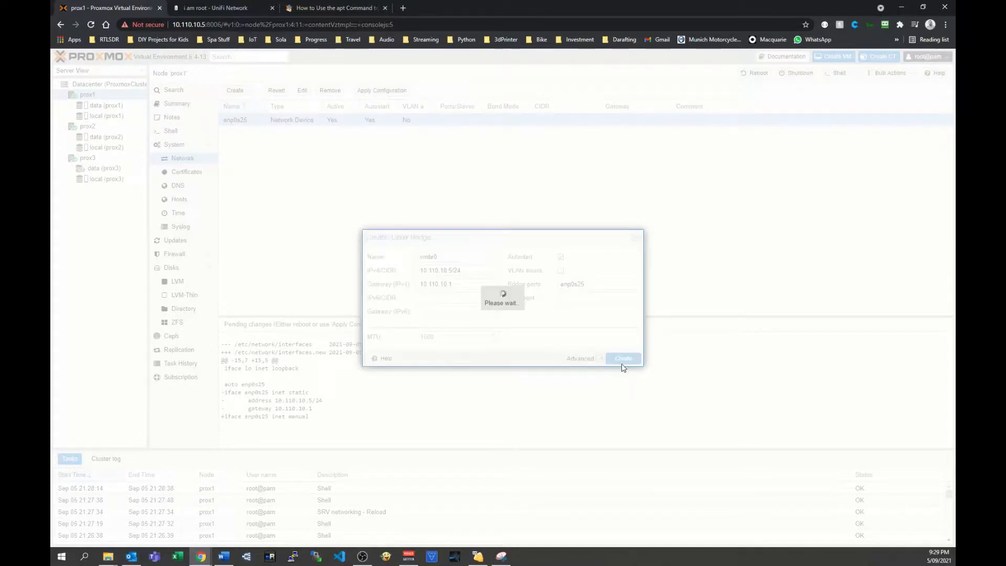
# Apply the pending network configuration changes on prox1 and dismiss the reload task window.
pyautogui.click(430, 133)
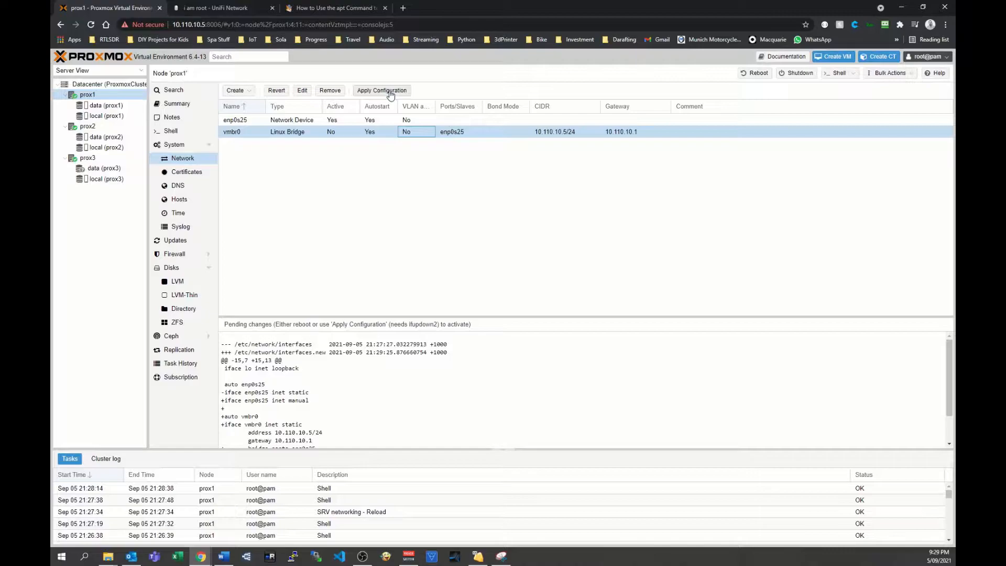
pyautogui.click(348, 122)
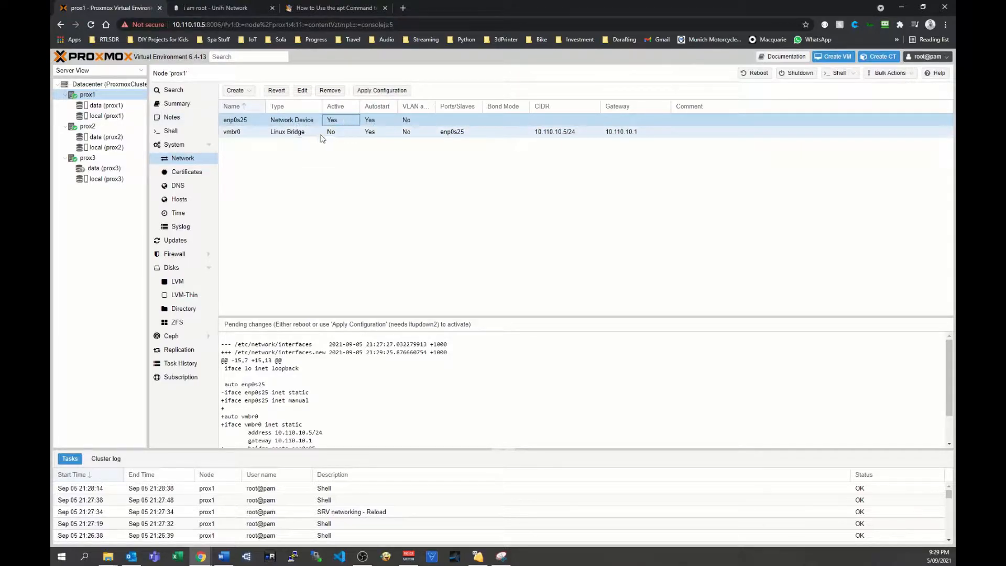
pyautogui.click(372, 93)
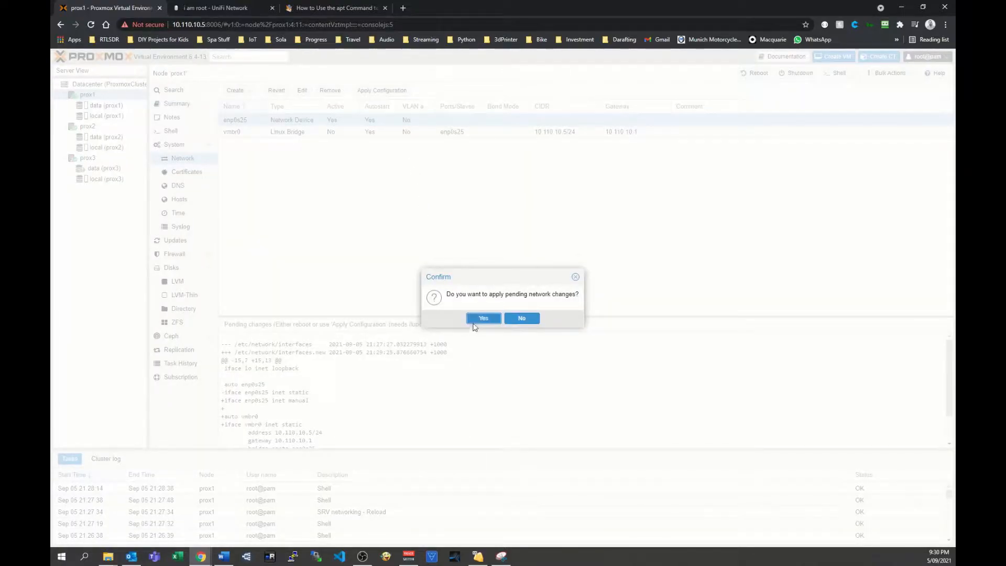
pyautogui.click(475, 320)
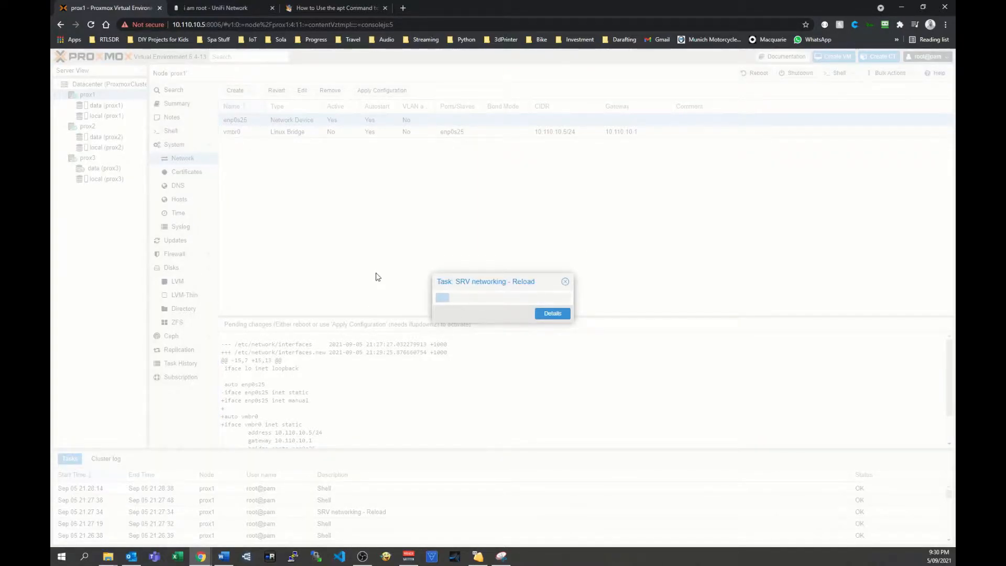
pyautogui.click(568, 283)
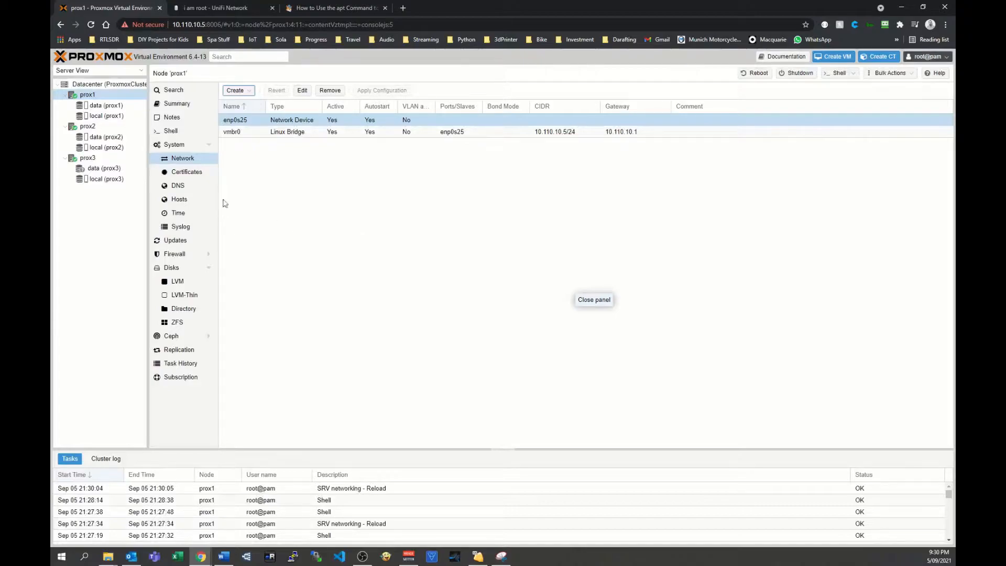
# Review the network configuration of nodes prox2 and prox3.
pyautogui.click(87, 126)
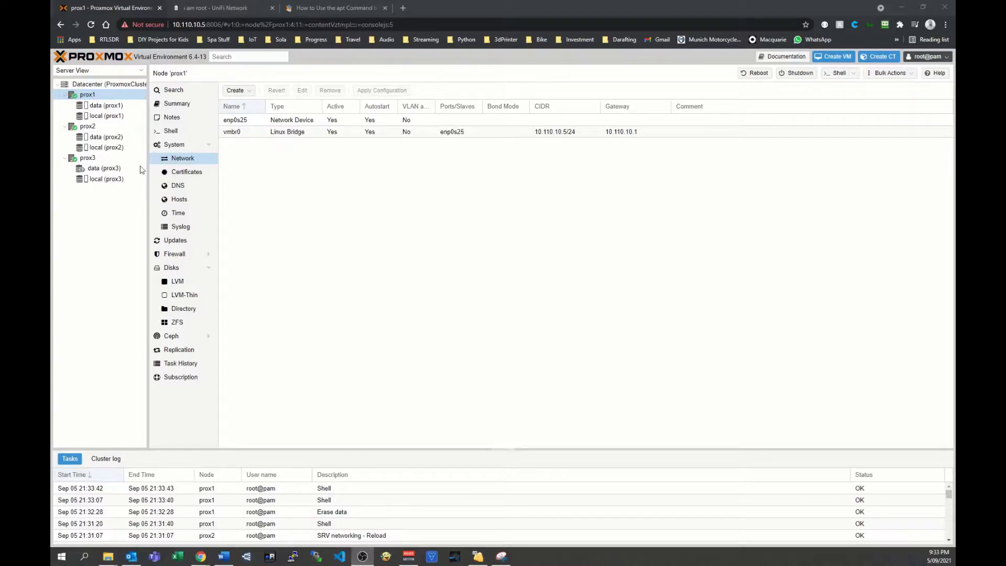
pyautogui.click(94, 127)
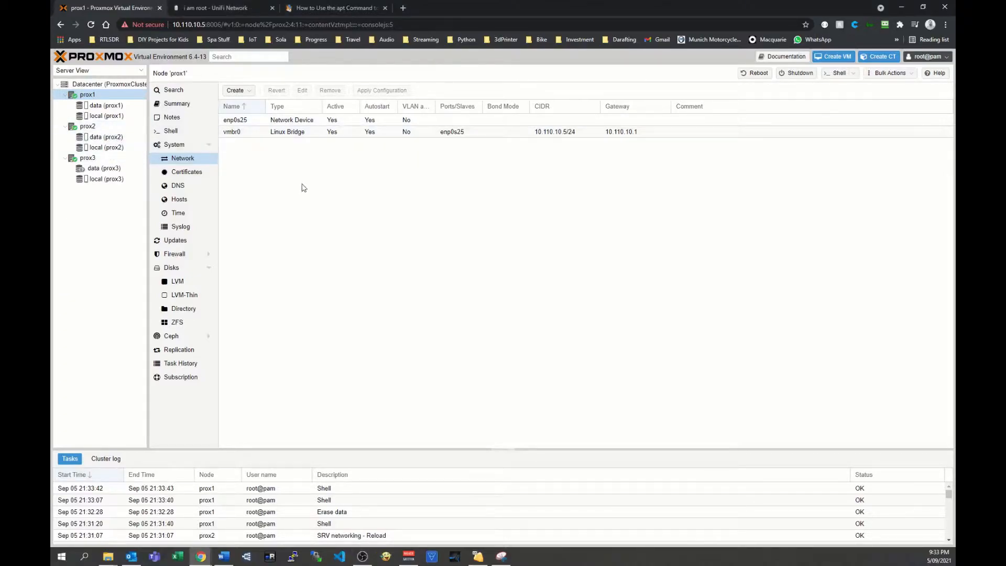
pyautogui.click(90, 159)
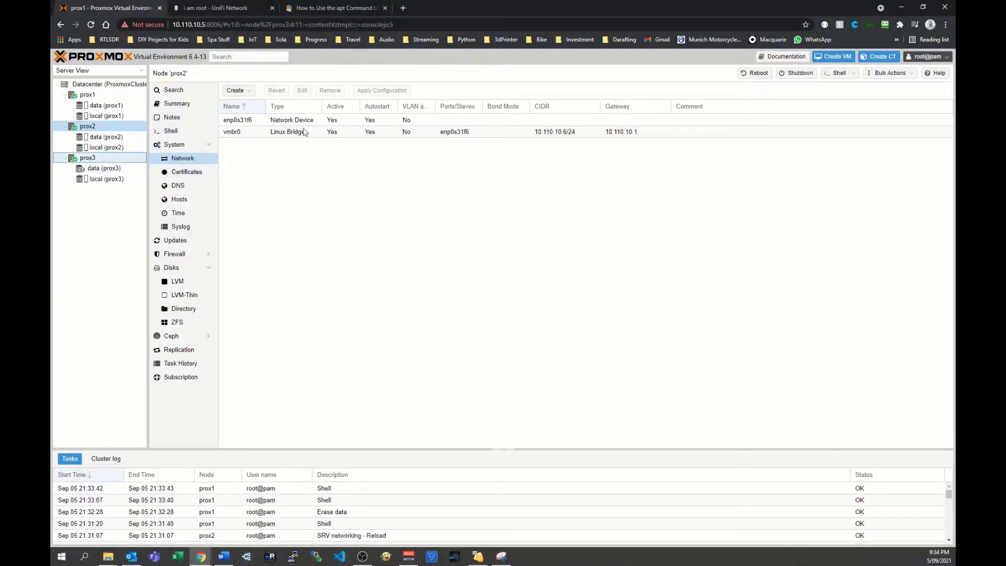
# Update the container template list by running pveam update in the shell of prox1.
pyautogui.click(88, 96)
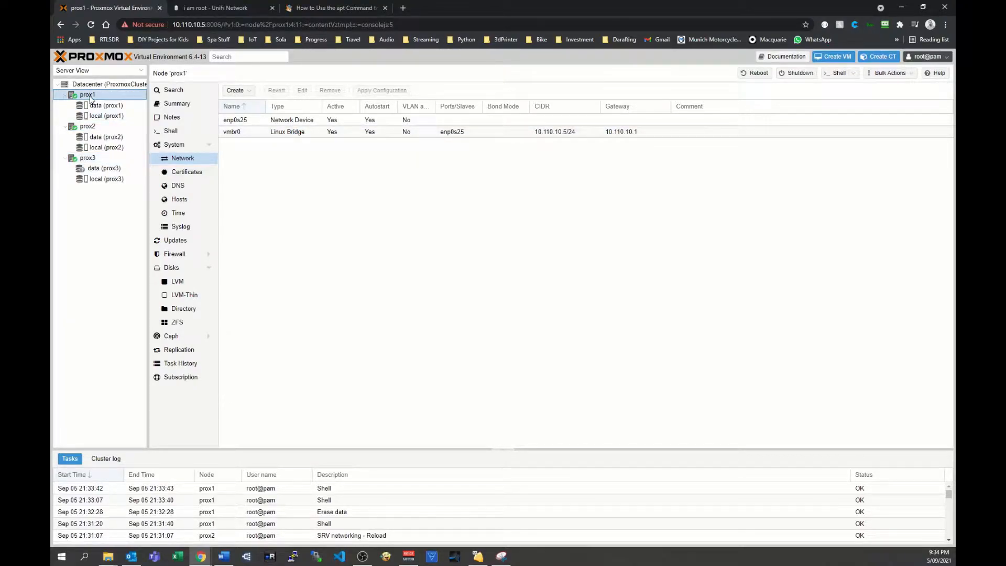
pyautogui.click(172, 131)
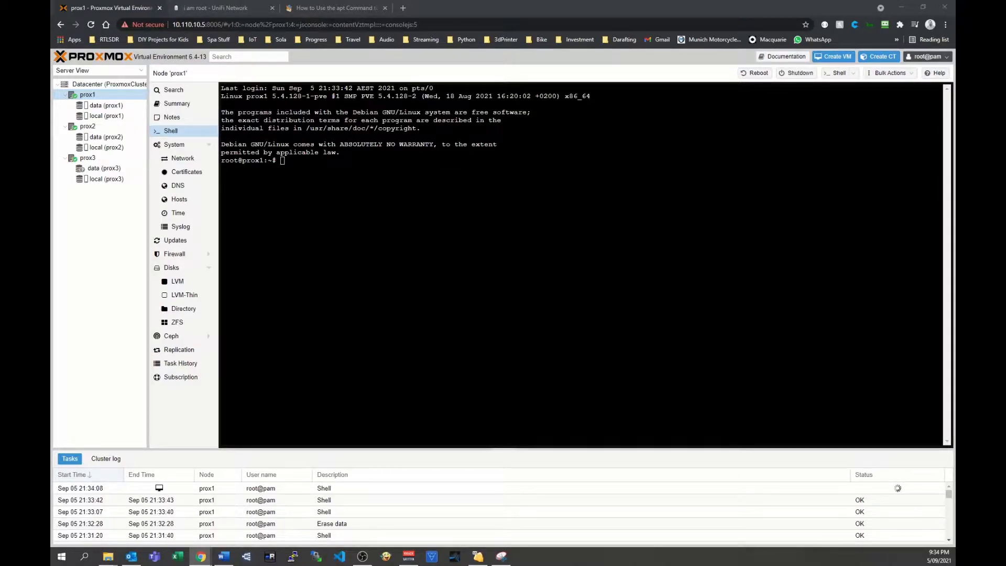
pyautogui.click(400, 137)
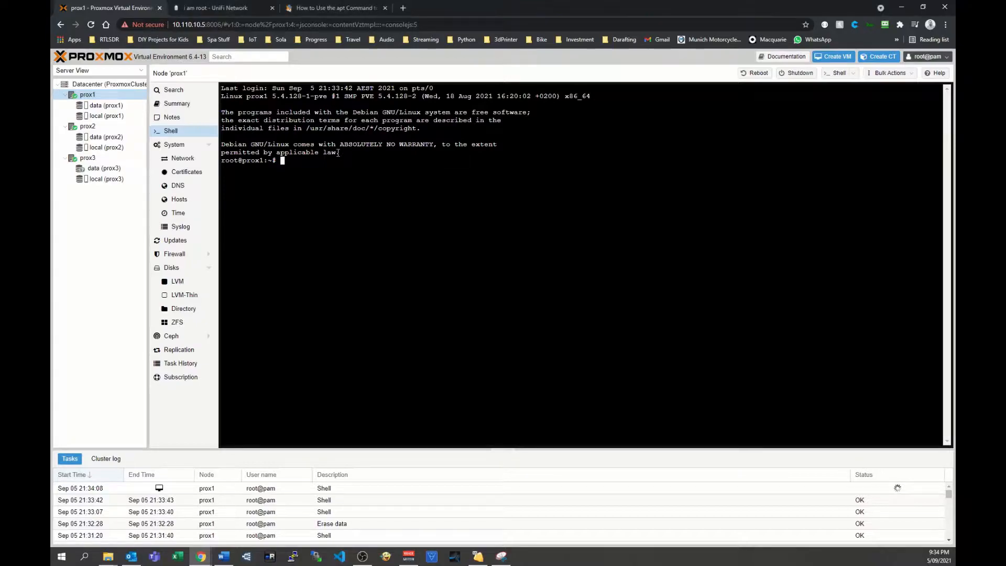
pyautogui.rightClick(331, 162)
pyautogui.click(365, 233)
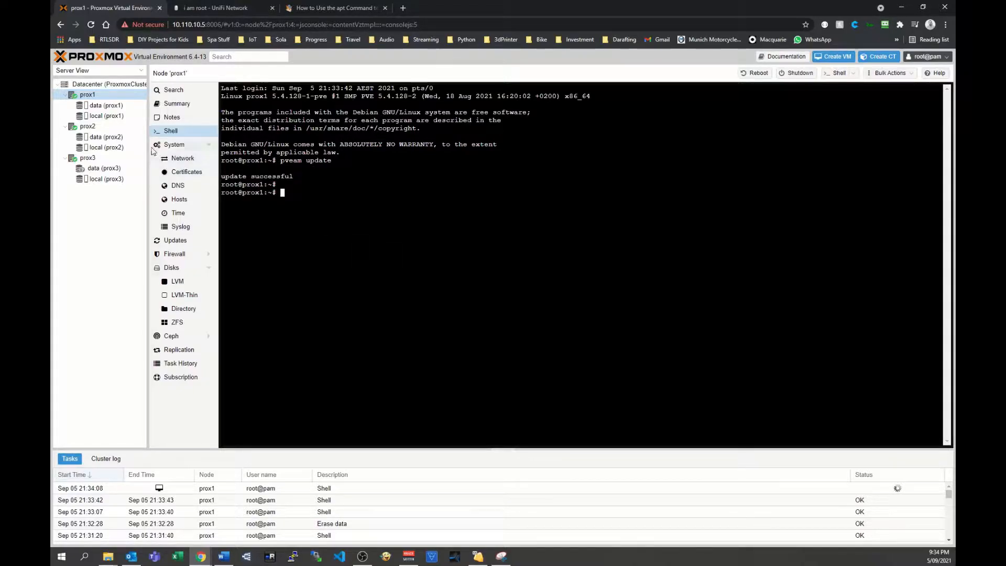
# Examine which container templates are stored in the local storage of prox1, prox2 and prox3.
pyautogui.click(103, 117)
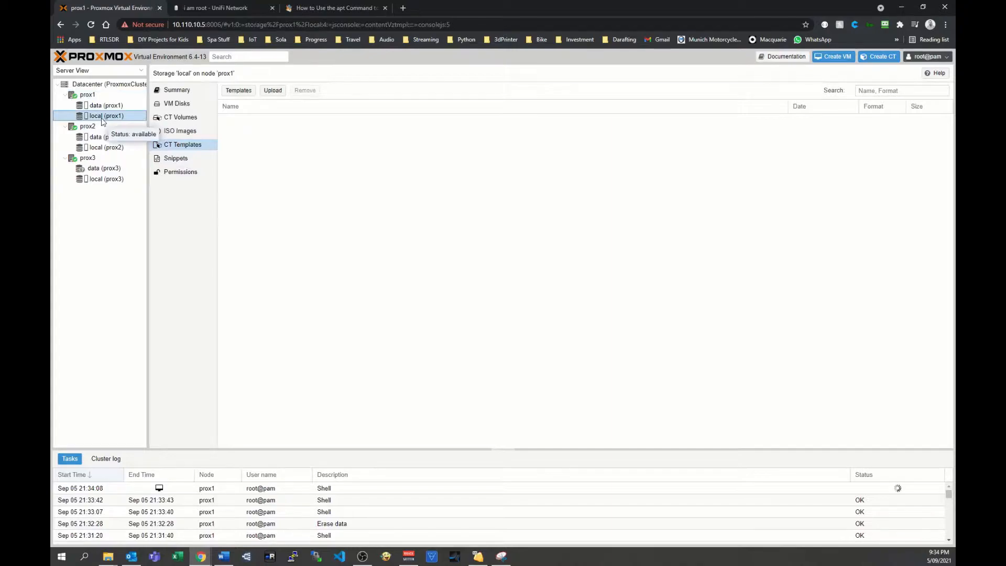
pyautogui.click(105, 150)
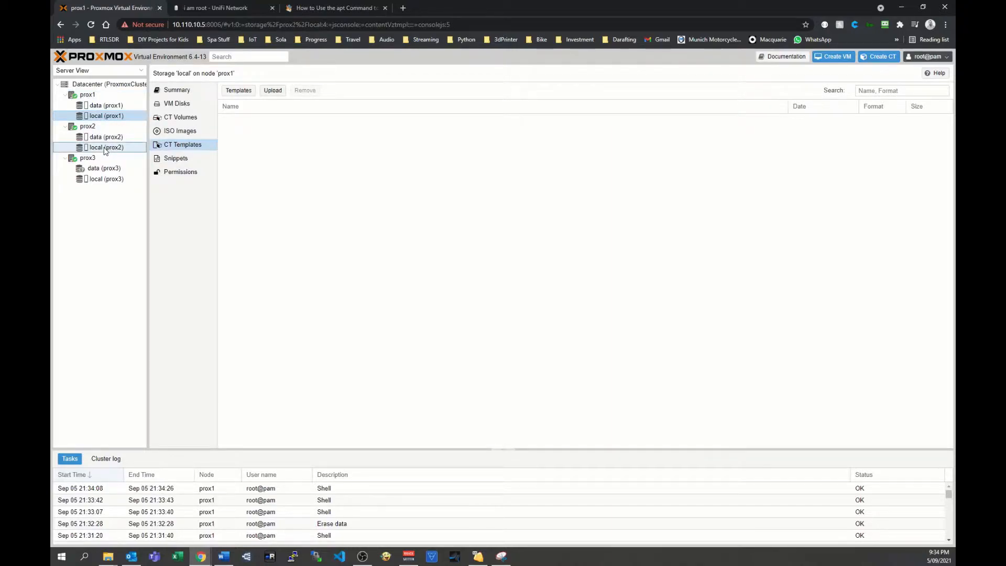
pyautogui.click(107, 179)
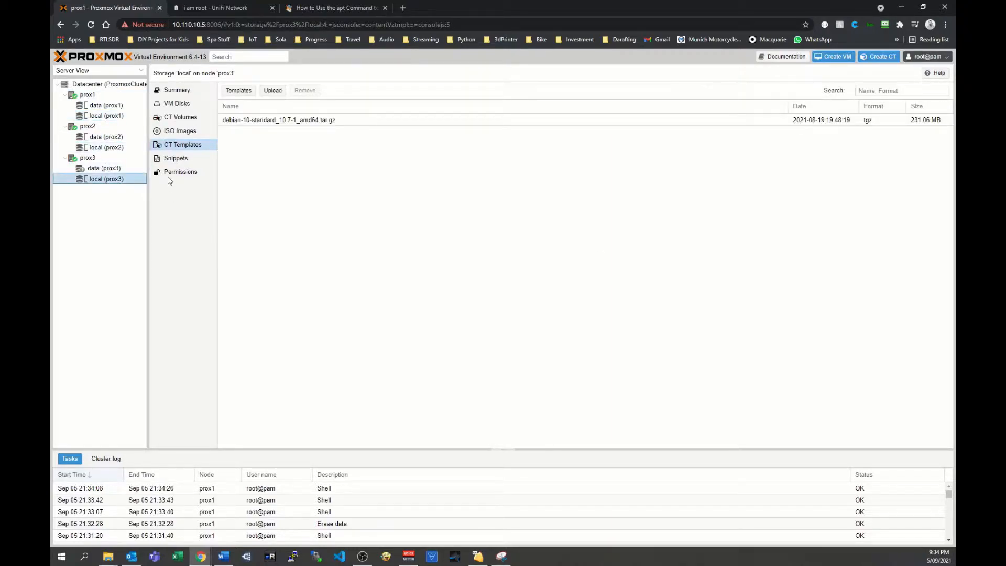
pyautogui.click(107, 116)
pyautogui.click(100, 179)
# Download the debian-10-standard container template, found by searching for deb, to the local storage of prox1.
pyautogui.click(107, 116)
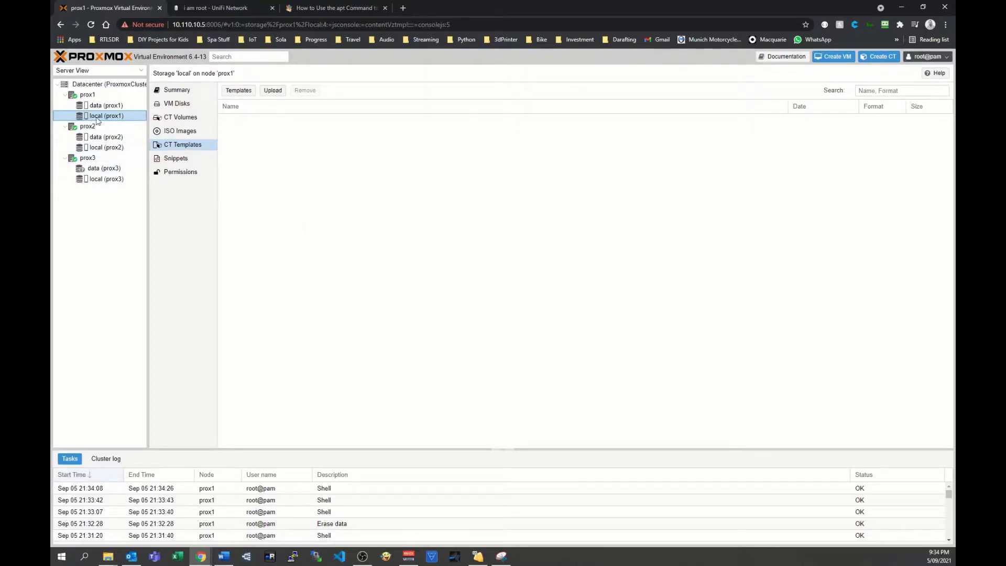
pyautogui.click(234, 93)
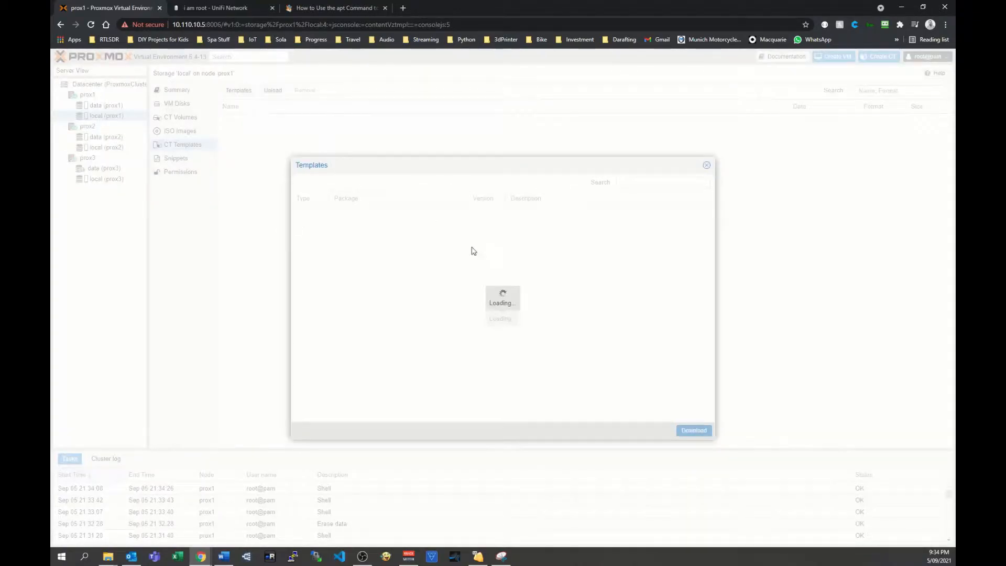
pyautogui.click(619, 182)
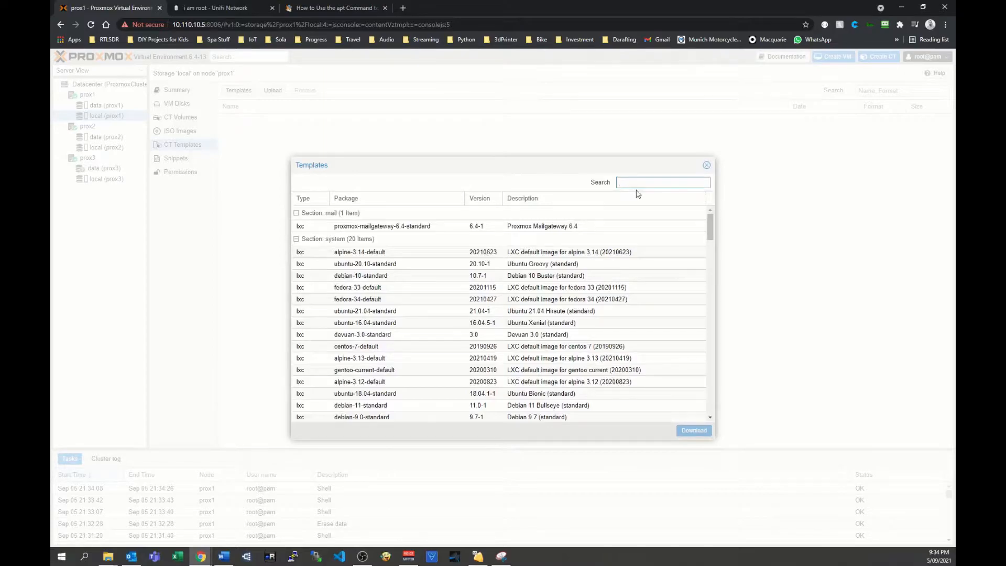
pyautogui.write('deb')
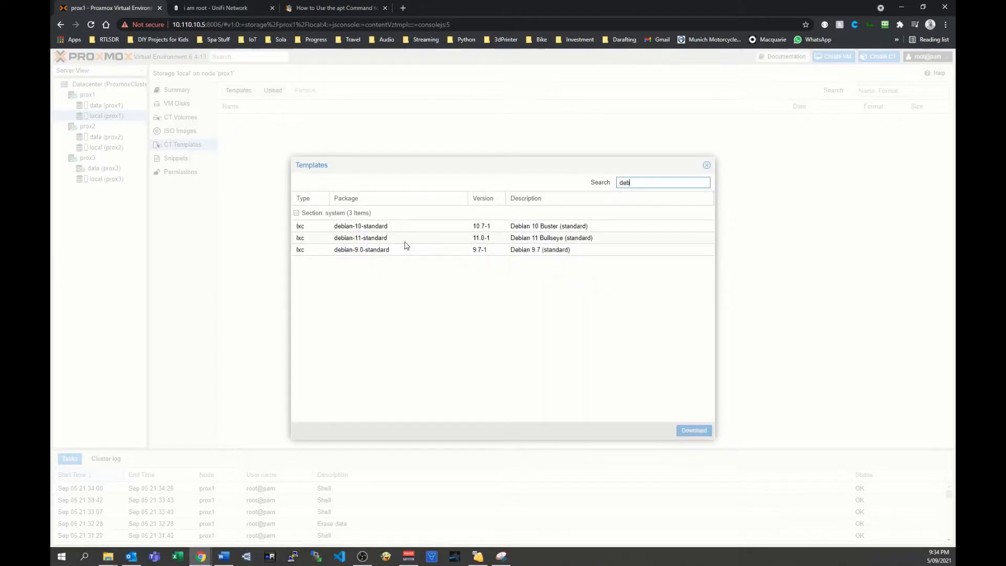
pyautogui.click(427, 228)
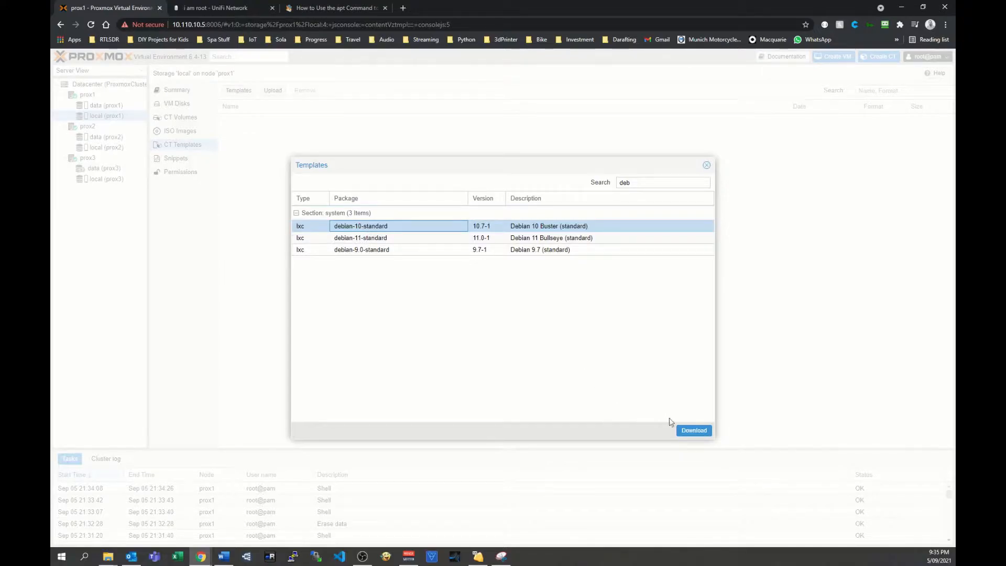
pyautogui.click(697, 430)
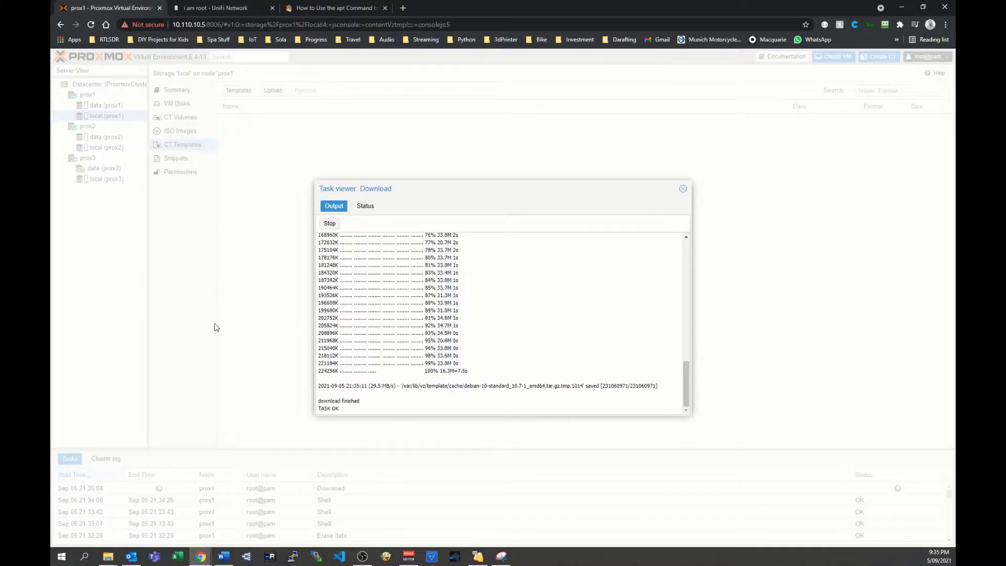
pyautogui.click(683, 188)
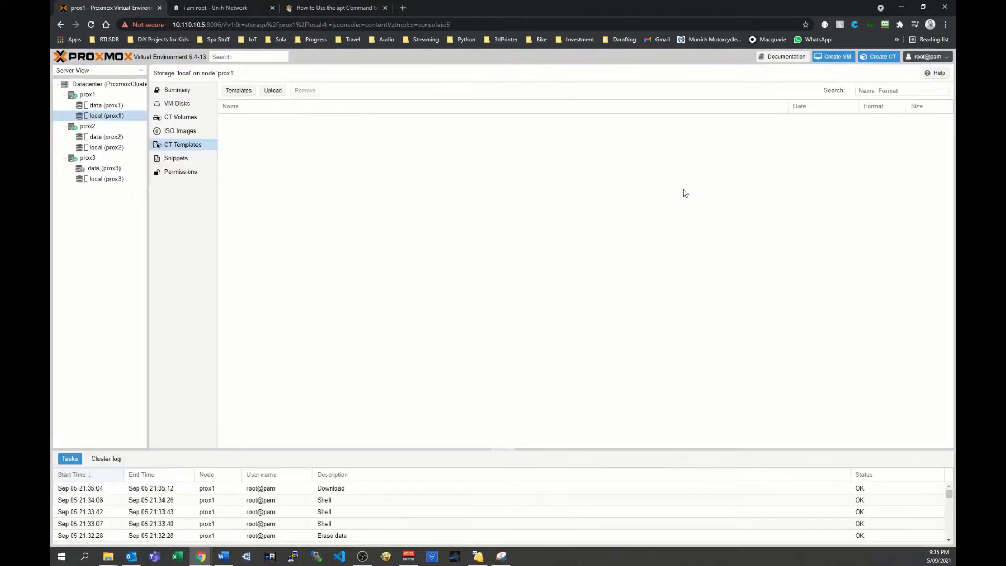
pyautogui.click(261, 118)
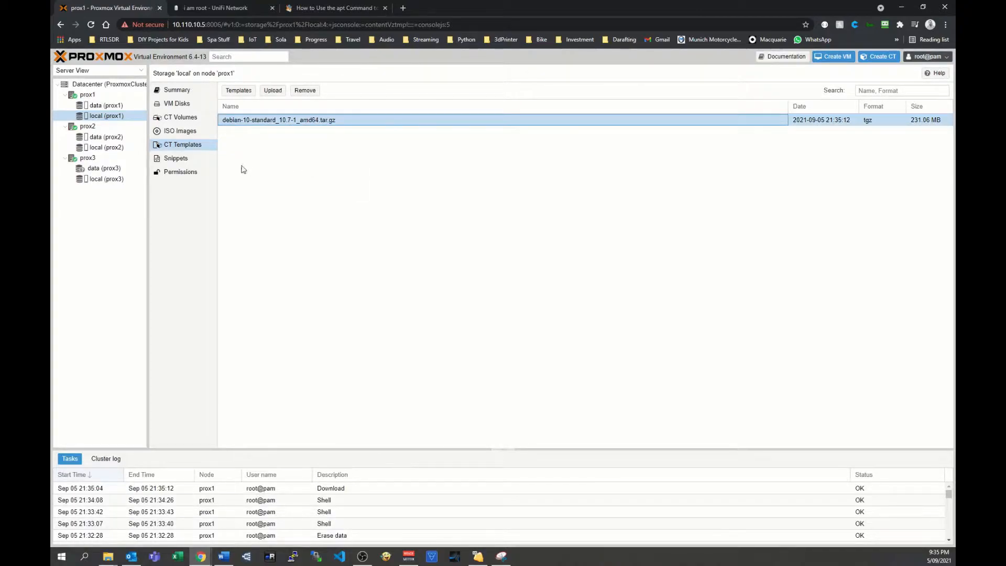
# Begin creating an LXC container on node prox1 with CT ID 101 and hostname pihole.
pyautogui.click(86, 96)
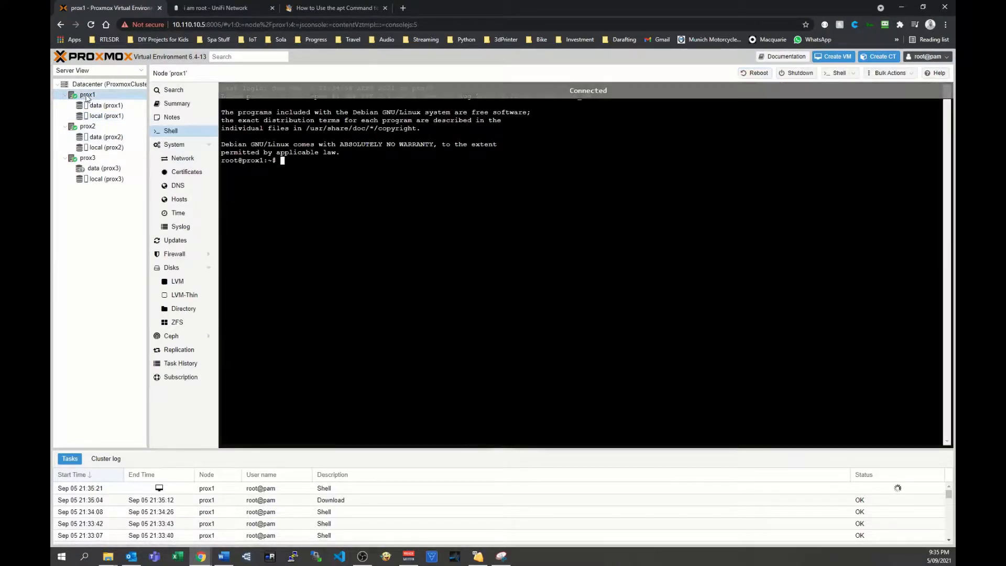
pyautogui.rightClick(86, 97)
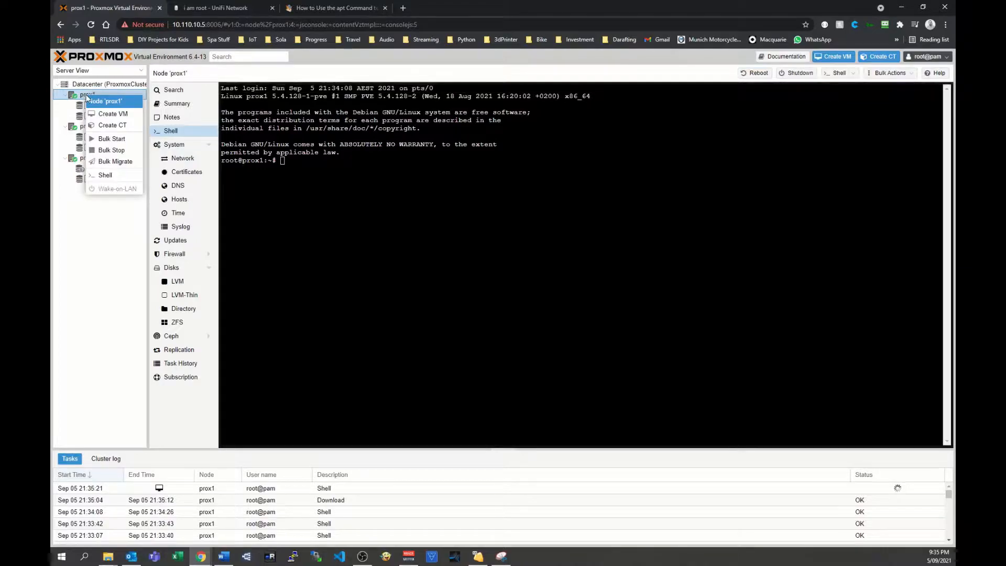
pyautogui.click(137, 130)
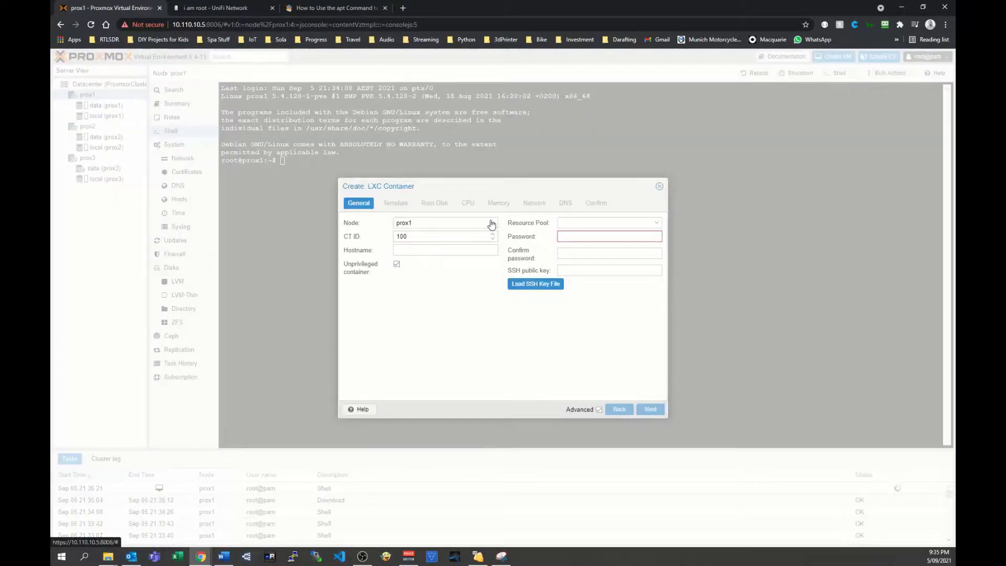
pyautogui.click(426, 236)
pyautogui.press('BackSpace')
pyautogui.write('1')
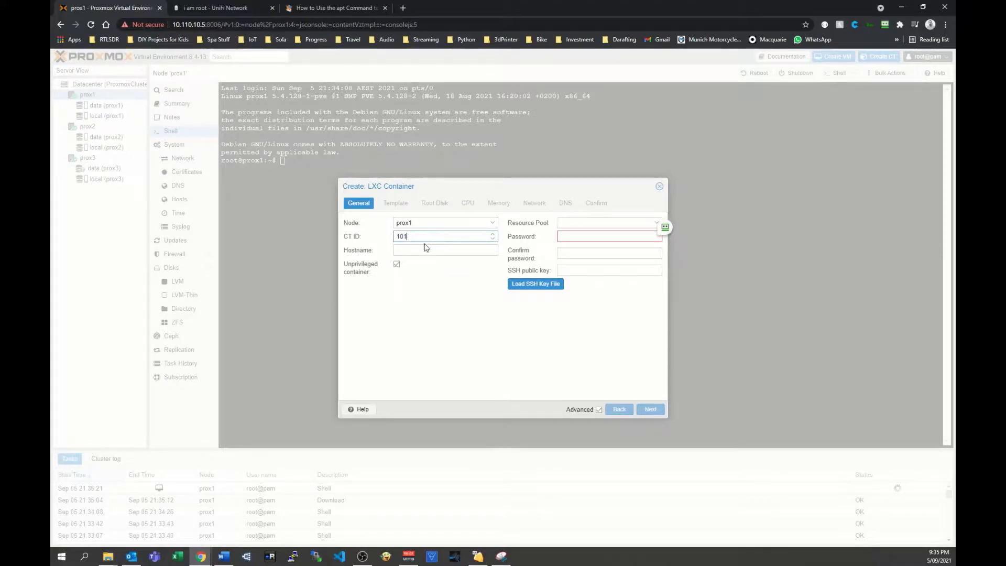
pyautogui.click(423, 250)
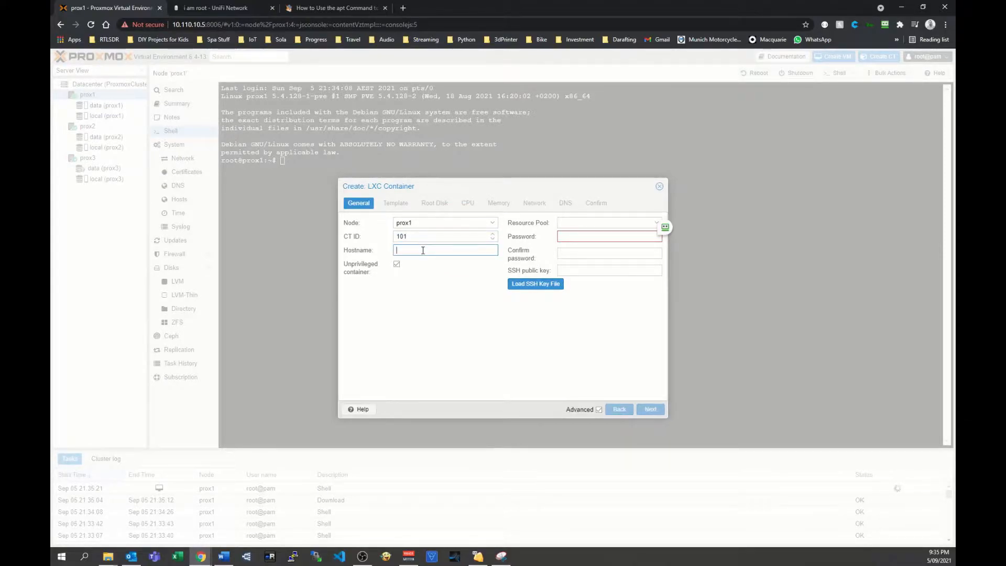
pyautogui.write('pihole')
# Enter and confirm the root password for the new container.
pyautogui.click(592, 236)
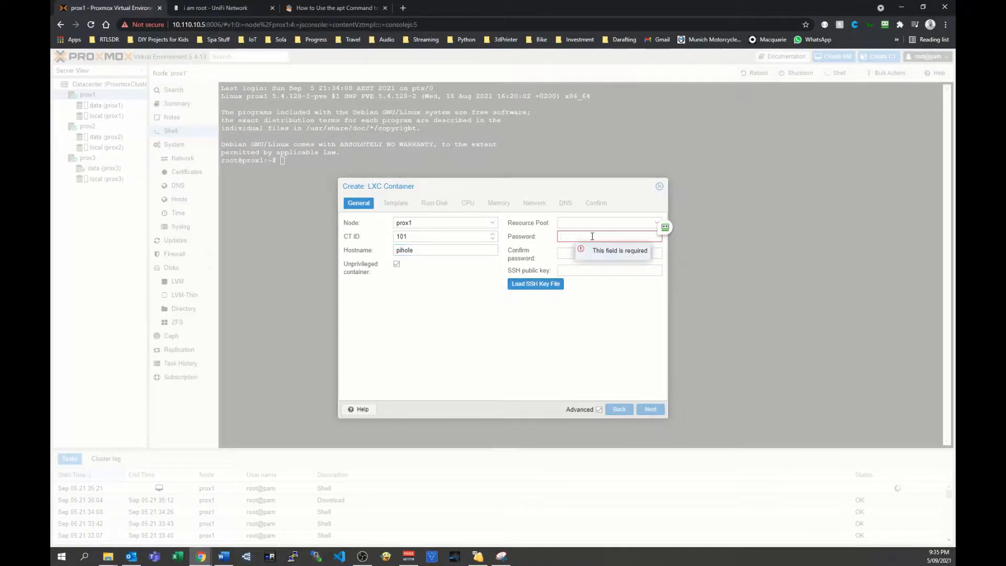
pyautogui.write('**********')
pyautogui.press('Tab')
pyautogui.write('************')
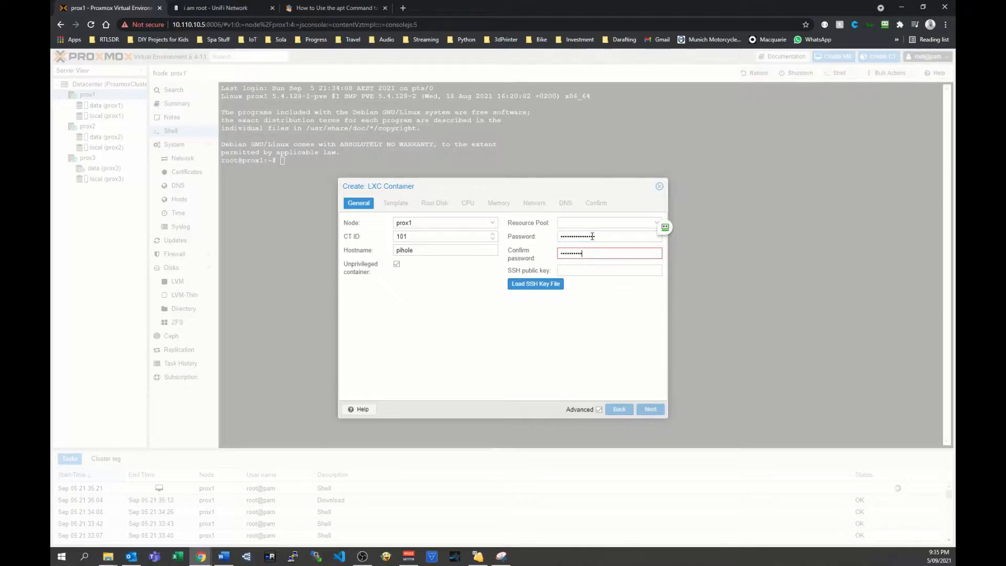
pyautogui.write('*')
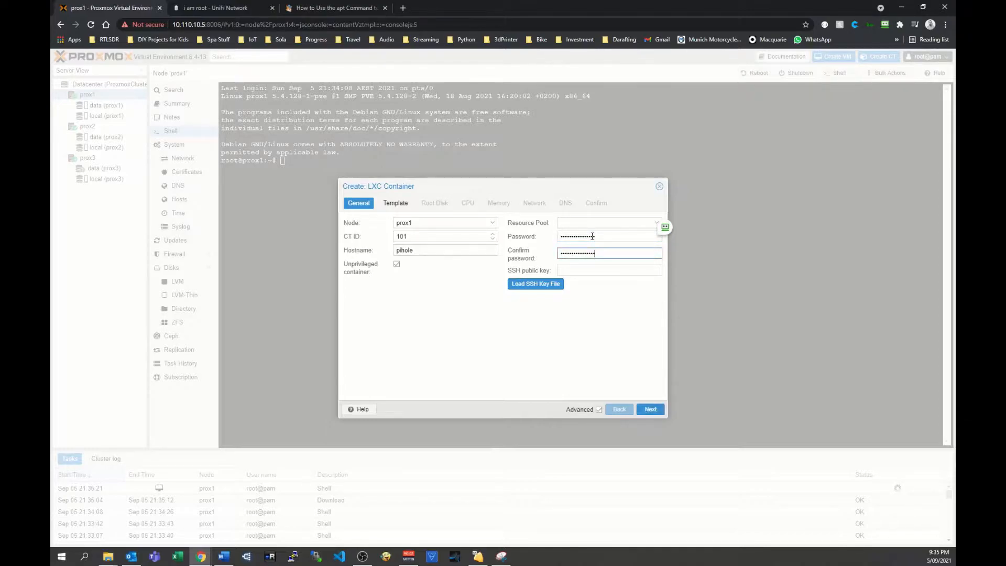
# Choose debian-10-standard_10.7-1_amd64.tar.gz from local storage as the container's template.
pyautogui.click(395, 203)
pyautogui.click(496, 237)
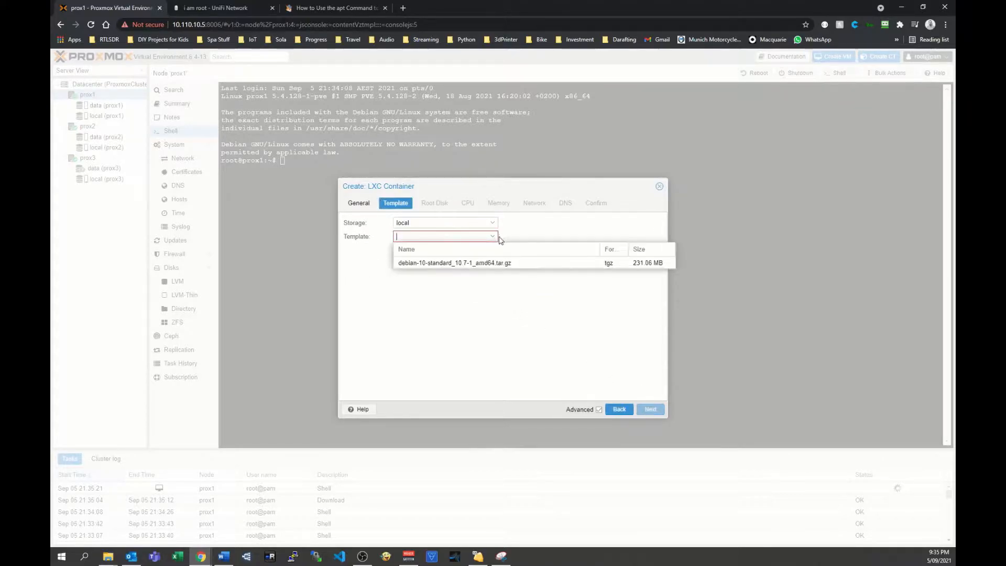
pyautogui.click(431, 262)
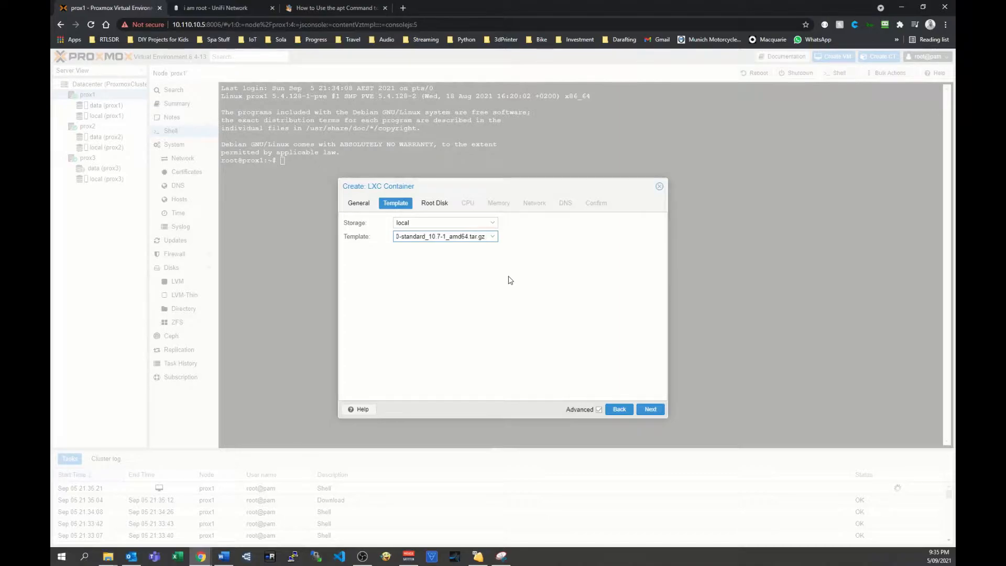
pyautogui.click(494, 238)
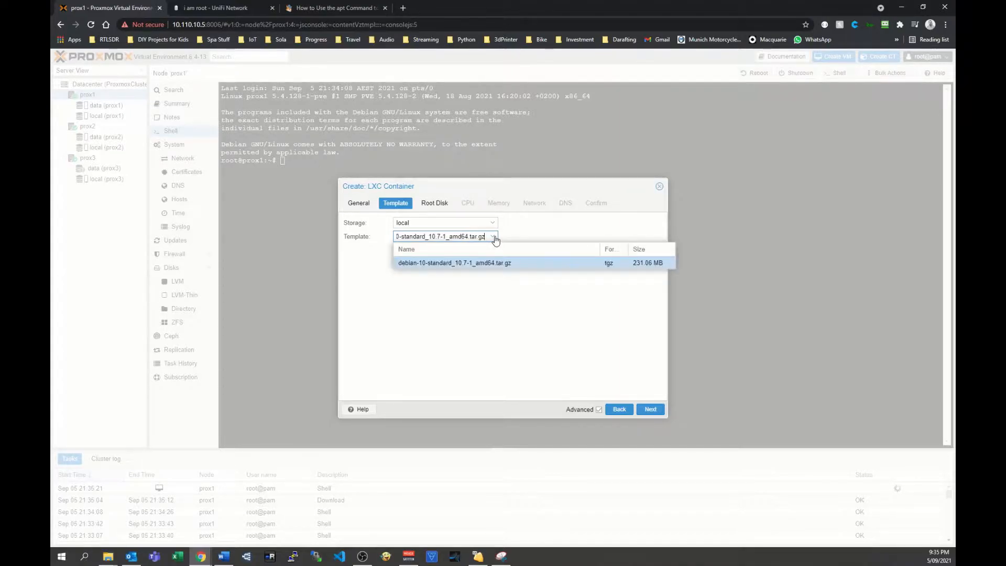
pyautogui.click(494, 238)
pyautogui.click(648, 409)
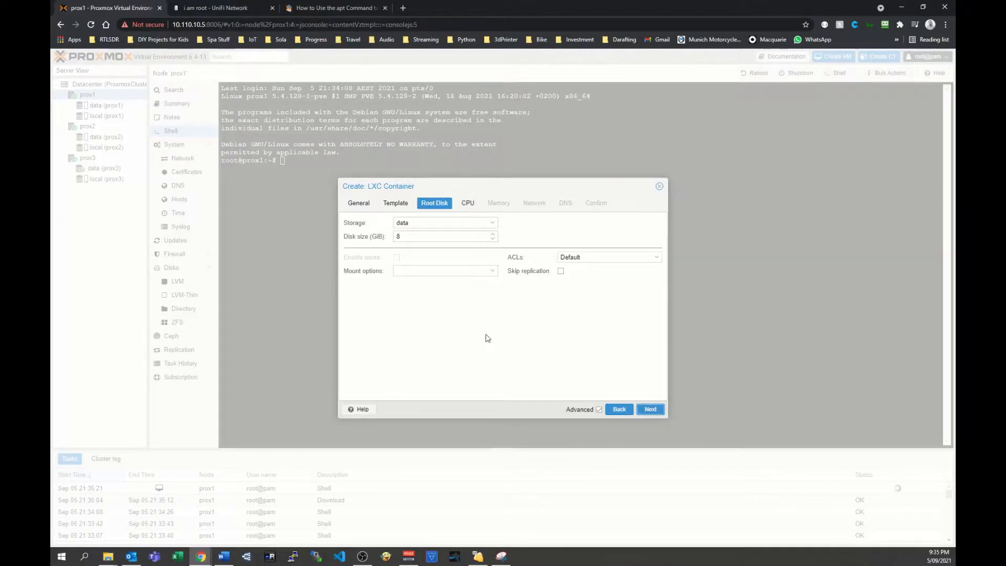
# Set the container's root disk size to 2 GiB and its memory to 256 MiB, keeping the default CPU settings.
pyautogui.doubleClick(412, 236)
pyautogui.write('2')
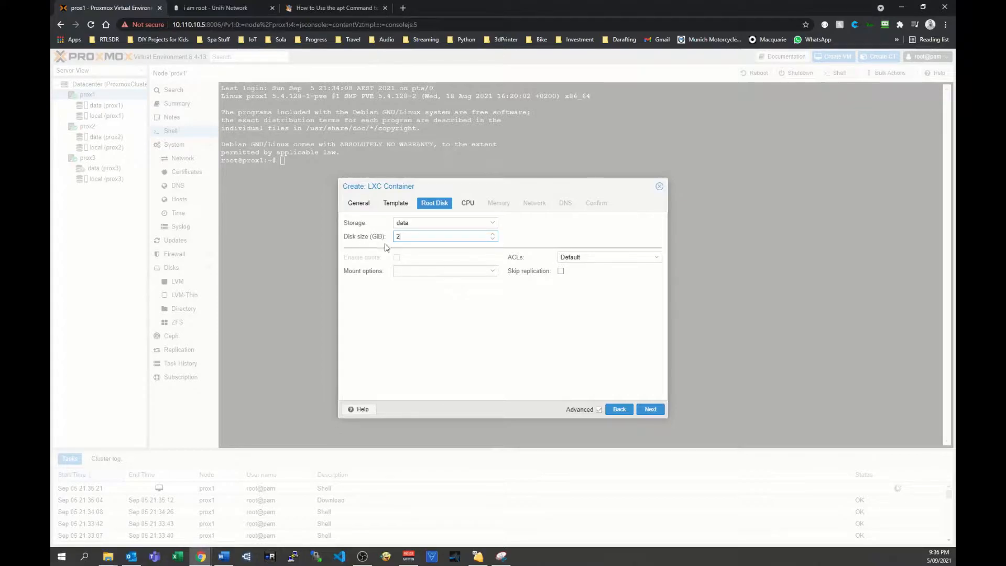
pyautogui.click(650, 408)
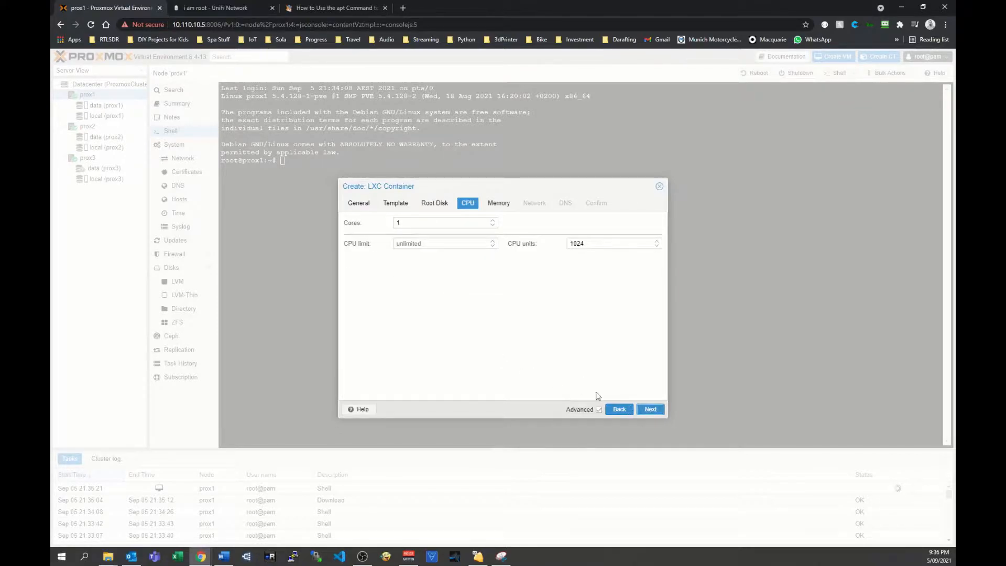
pyautogui.click(649, 408)
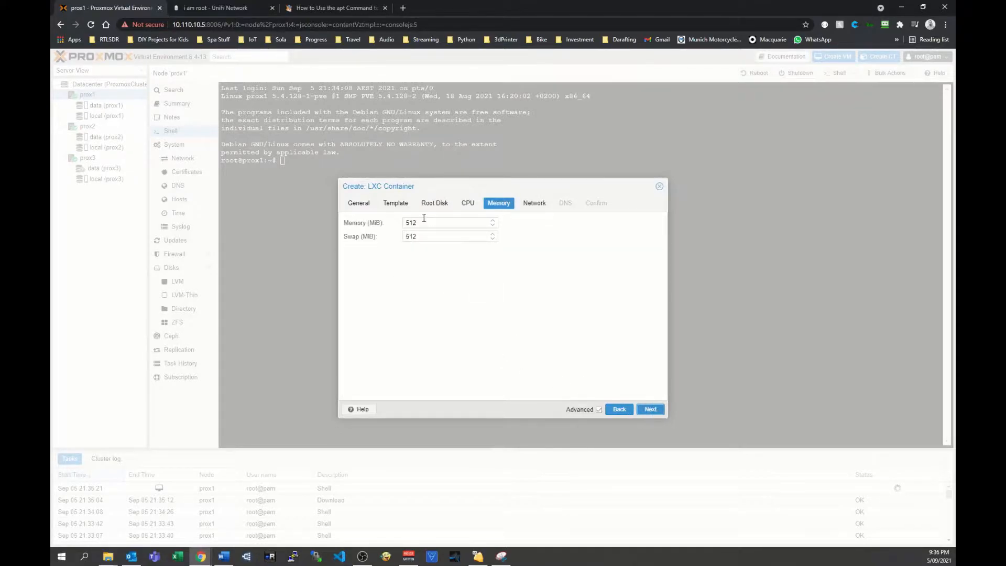
pyautogui.moveTo(407, 223); pyautogui.dragTo(350, 222)
pyautogui.write('256')
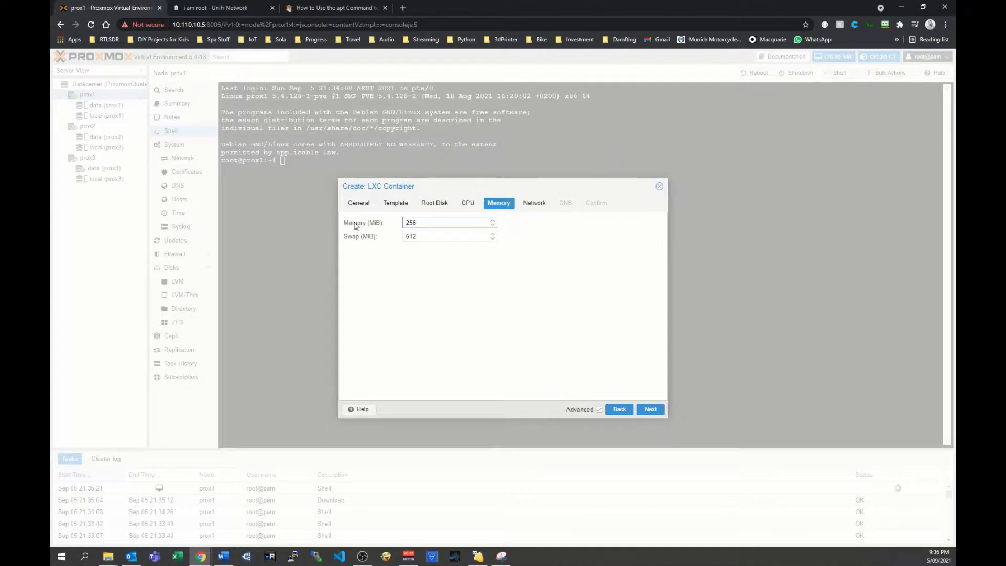
pyautogui.click(647, 408)
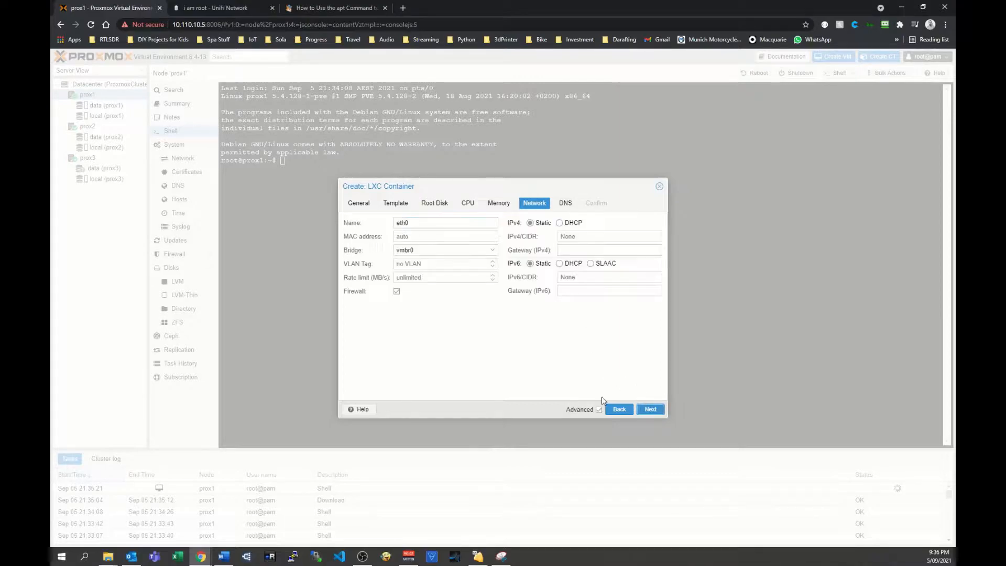
# Give the container's eth0 interface on bridge vmbr0 the static IPv4 address 10.110.10.8/24 and gateway 10.110.10.1.
pyautogui.click(420, 249)
pyautogui.click(513, 361)
pyautogui.click(576, 236)
pyautogui.write('10.110.10.8/24')
pyautogui.click(580, 249)
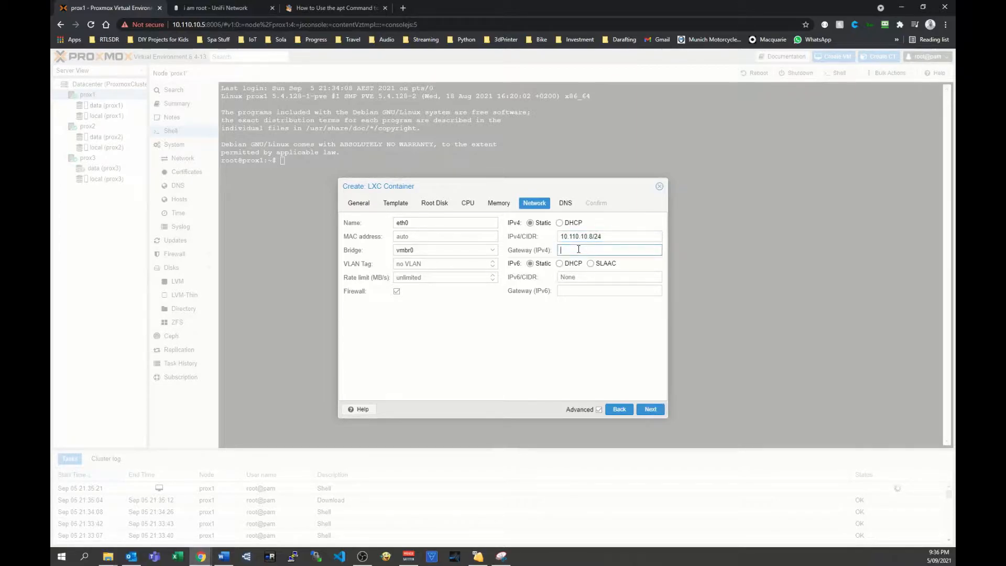
pyautogui.write('10.11')
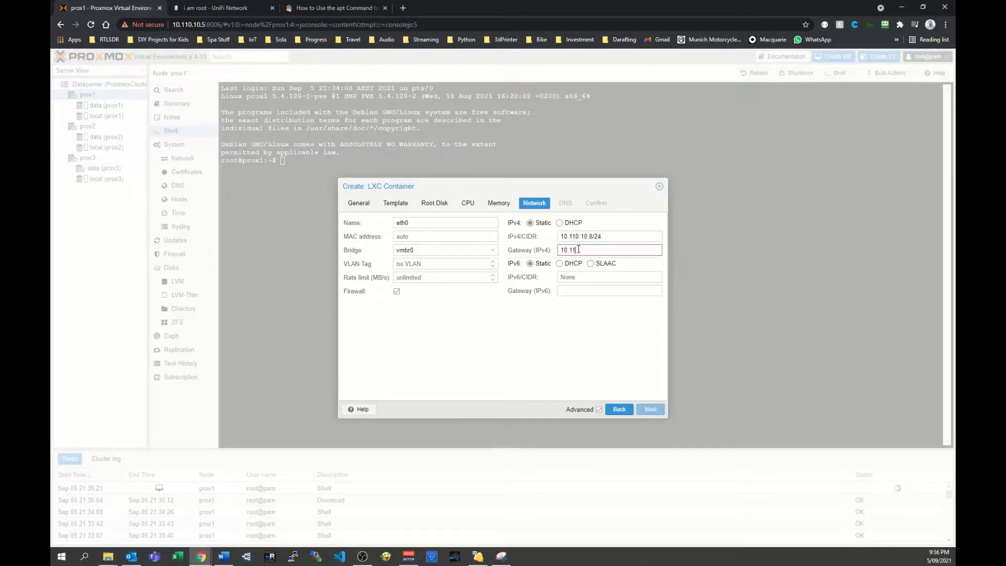
pyautogui.write('0.10.1')
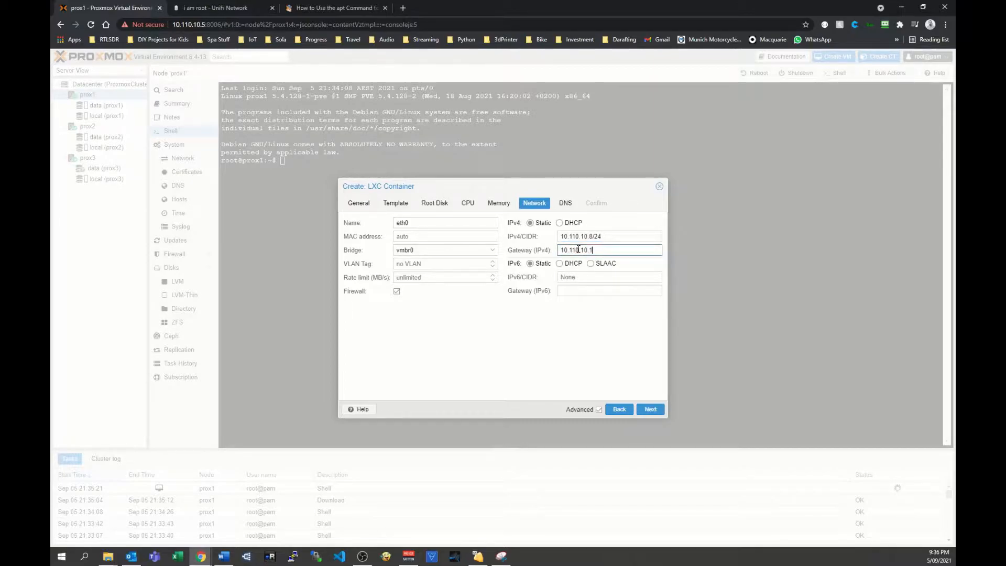
pyautogui.click(653, 411)
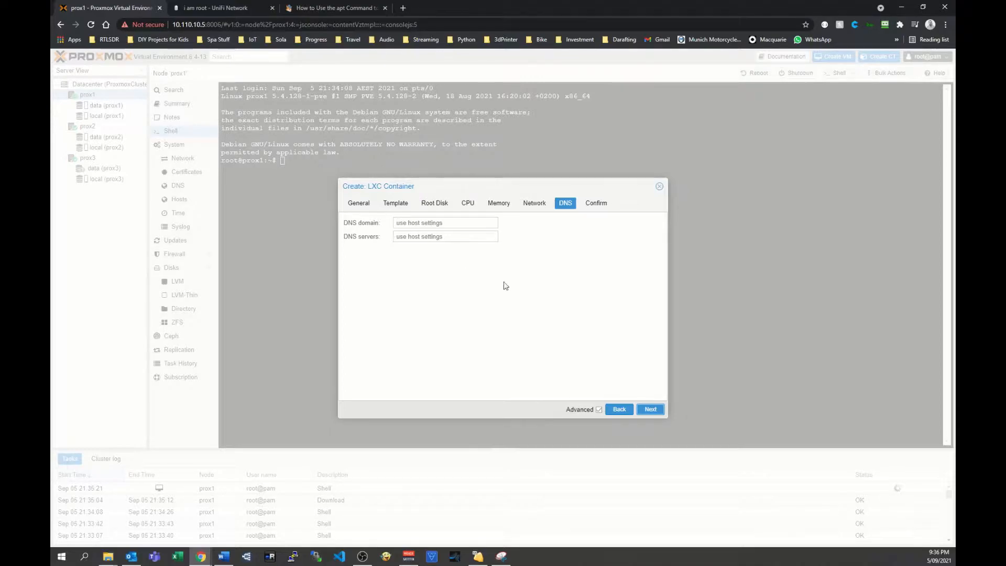
# Keep the host DNS settings, create the container and dismiss the creation task window.
pyautogui.click(650, 409)
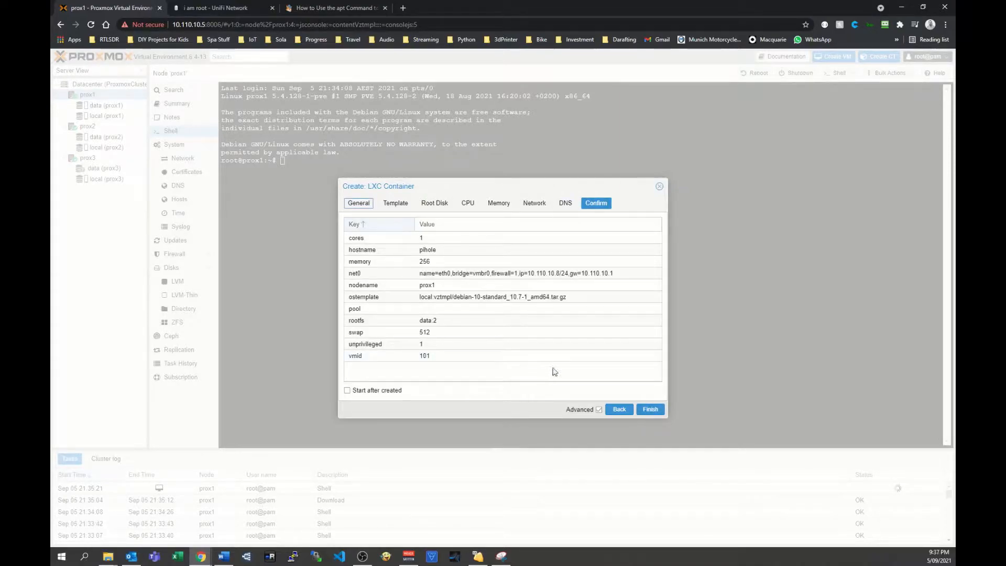
pyautogui.click(649, 409)
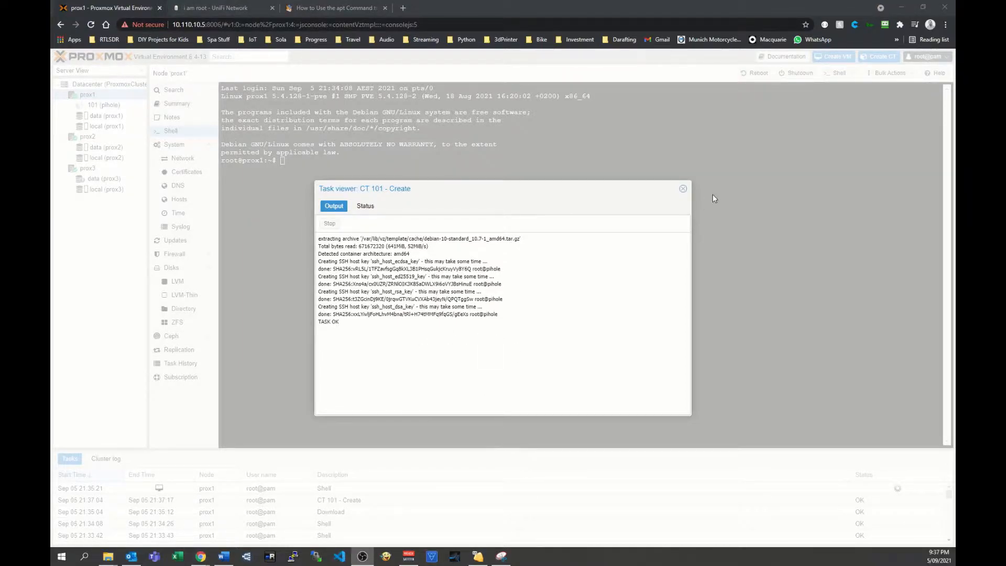
pyautogui.click(682, 188)
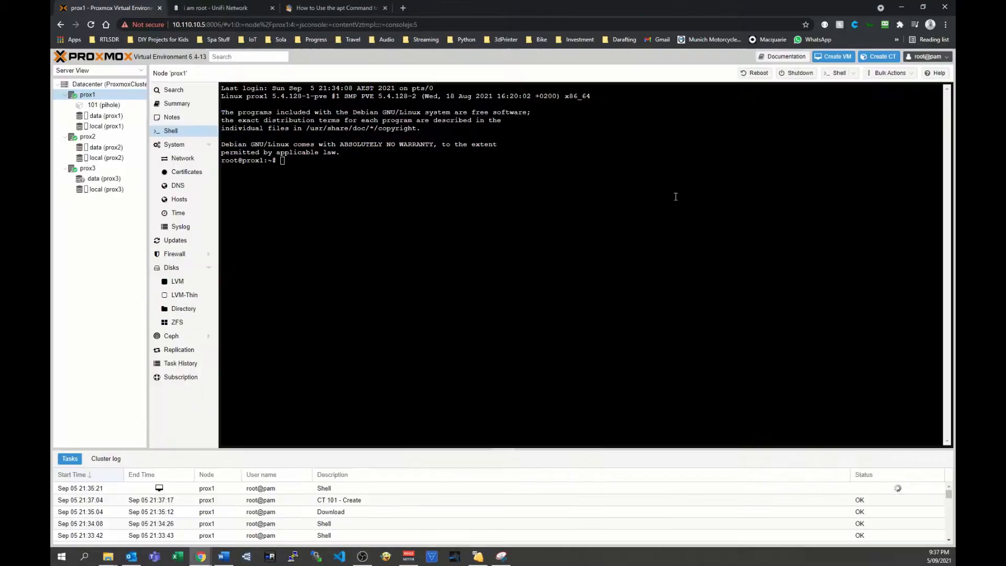
# Review the summary of container 101 (pihole) and start the container.
pyautogui.click(102, 106)
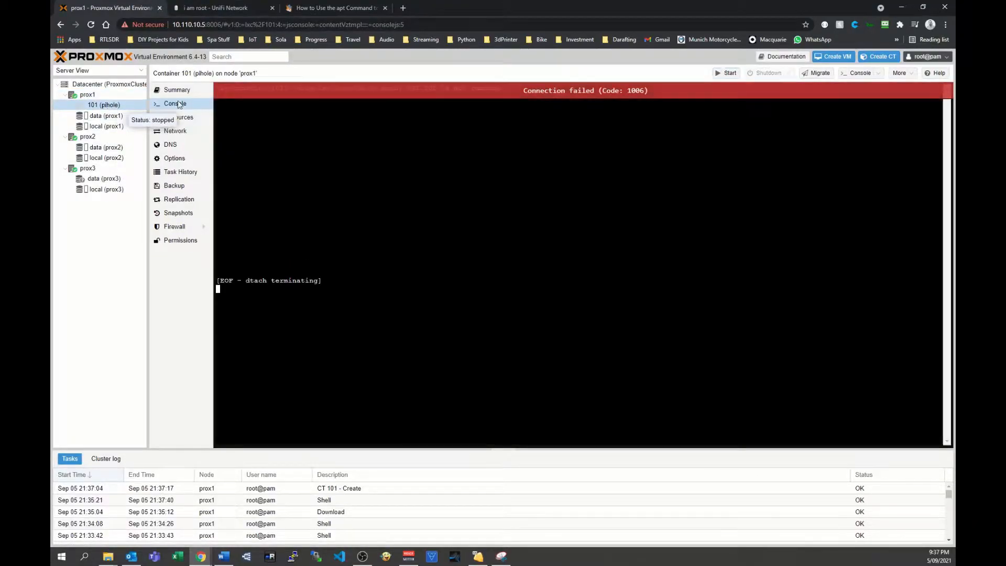
pyautogui.click(178, 92)
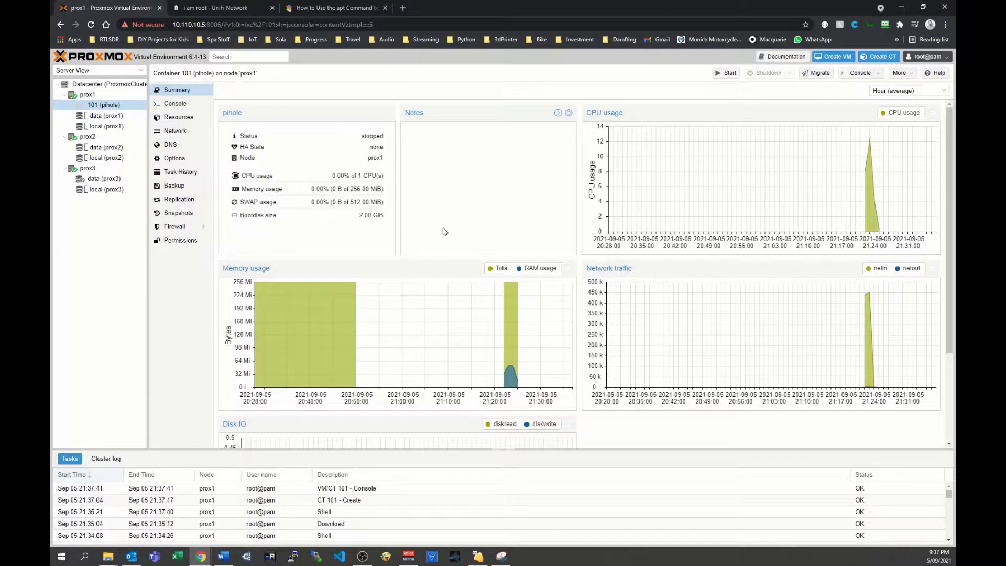
pyautogui.click(725, 75)
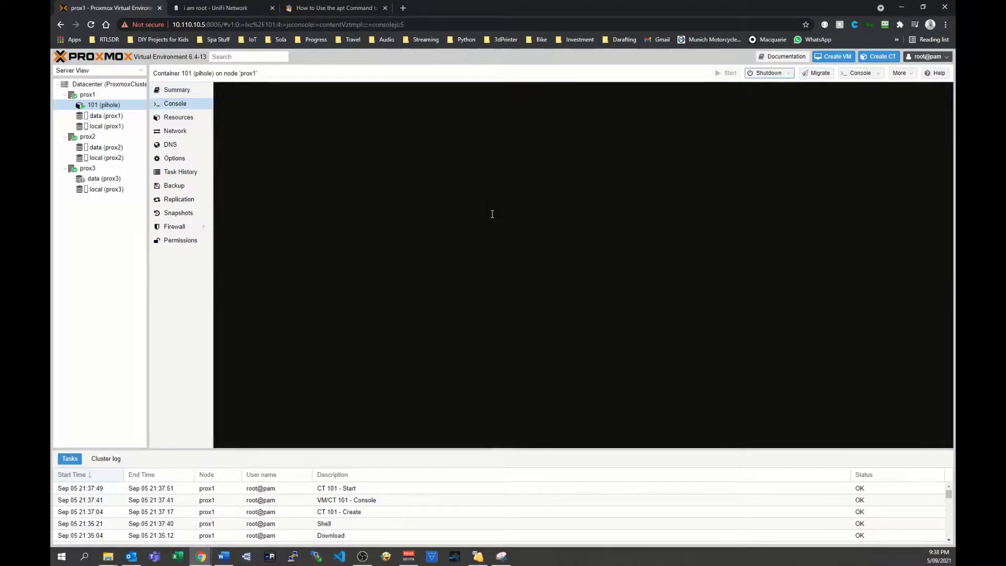
# Log in to the pihole container's console as root, entering the account password.
pyautogui.write('root')
pyautogui.press('Return')
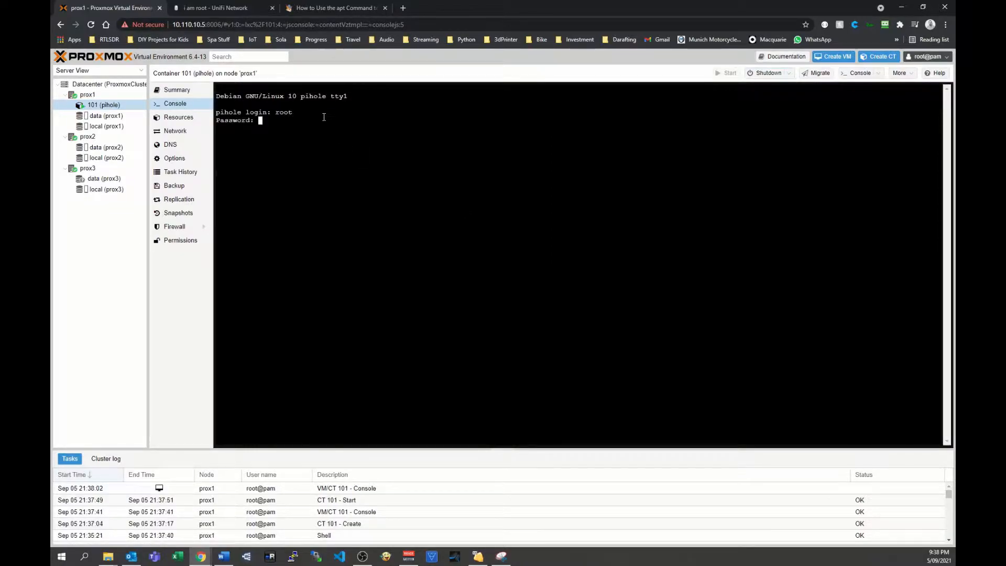
pyautogui.press('Return')
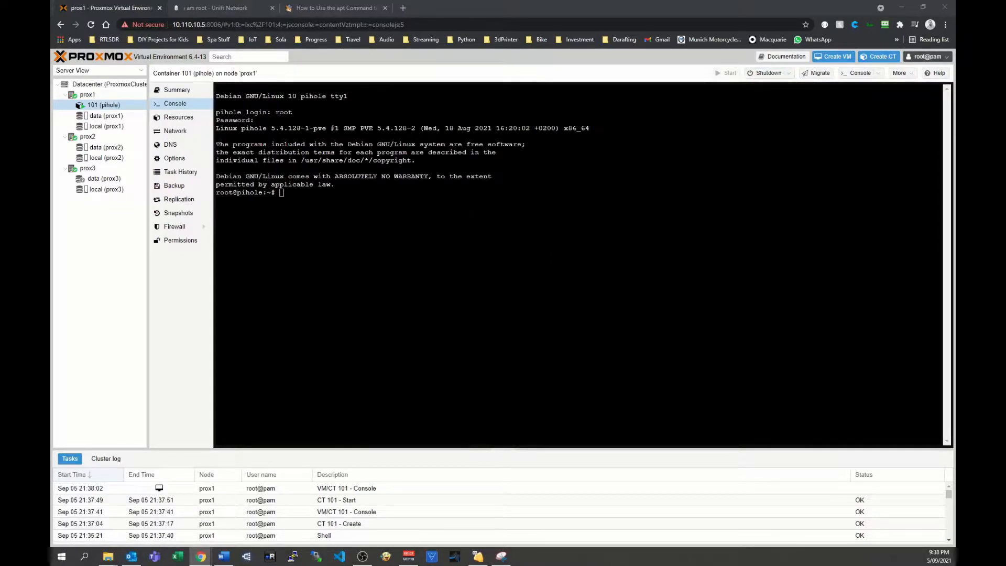
# Run apt update && apt upgrade in the container, accepting the repository changes and the package upgrade.
pyautogui.rightClick(331, 192)
pyautogui.click(343, 255)
pyautogui.press('Return')
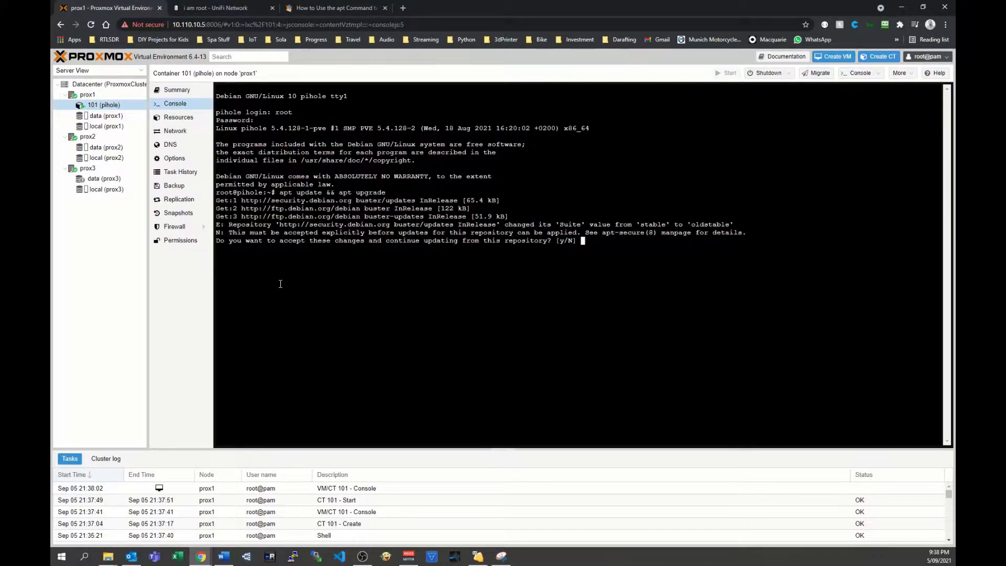
pyautogui.write('y')
pyautogui.press('Return')
pyautogui.write('y')
pyautogui.press('Return')
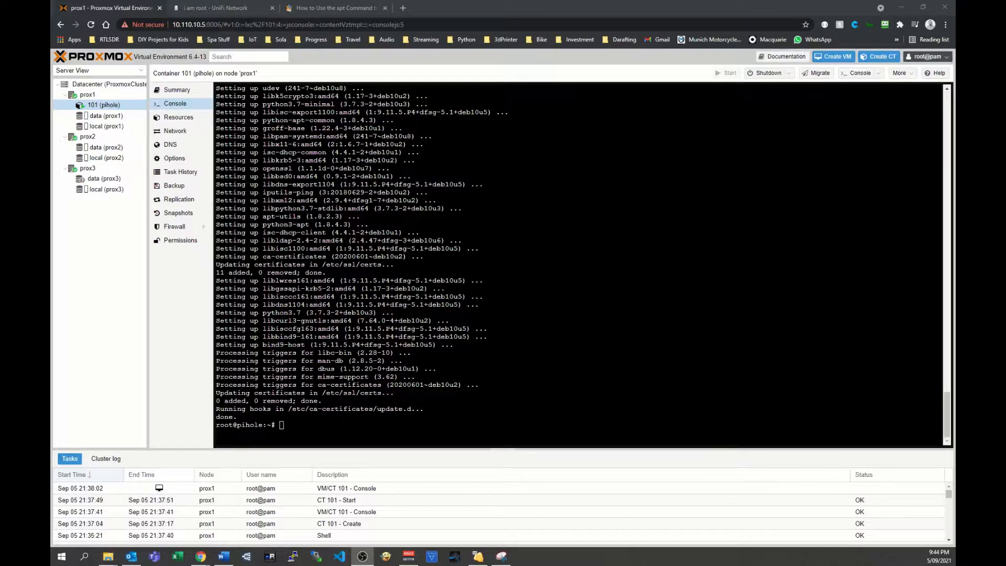
# Install curl in the container with apt install curl and agree to the additional packages.
pyautogui.hotkey('alt', 'Tab')
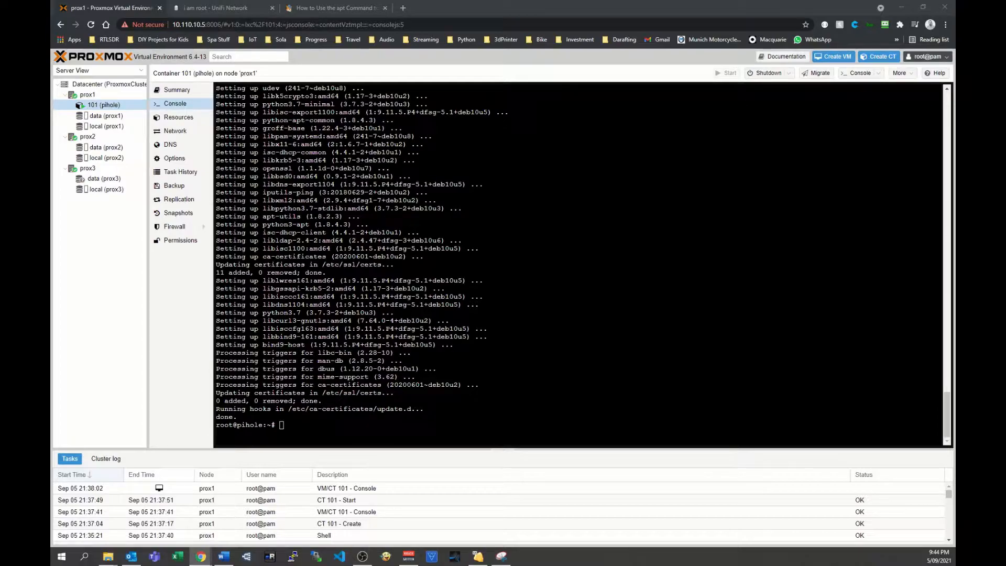
pyautogui.rightClick(299, 426)
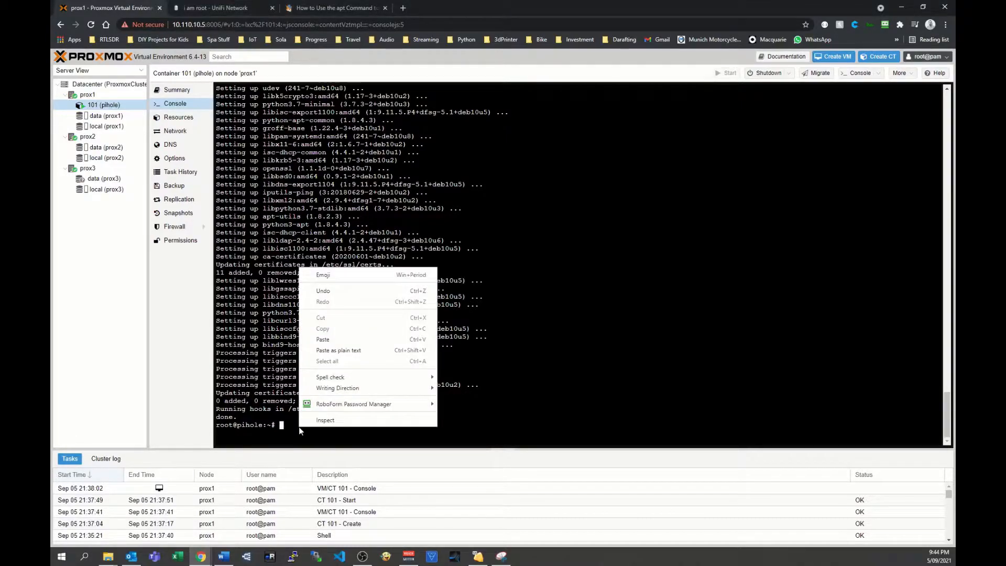
pyautogui.click(335, 350)
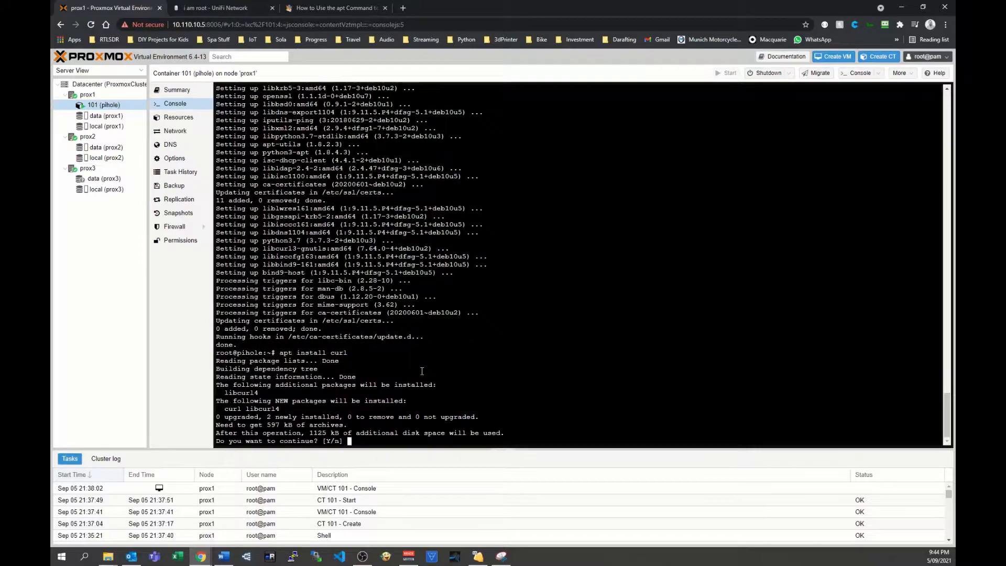
pyautogui.write('y')
pyautogui.press('Return')
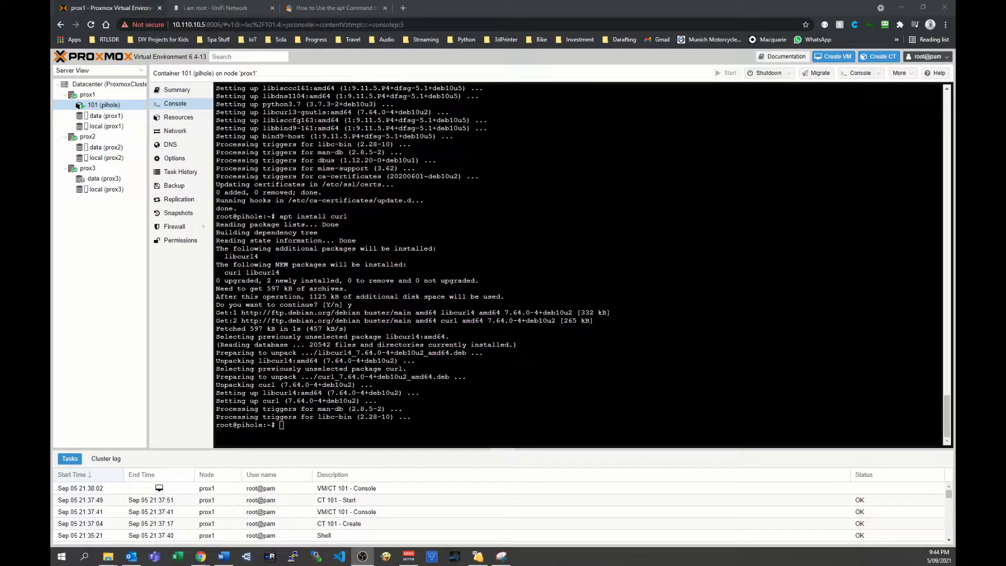
# Launch the Pi-hole automated installer in the container's console and accept its introductory screens.
pyautogui.hotkey('alt', 'Tab')
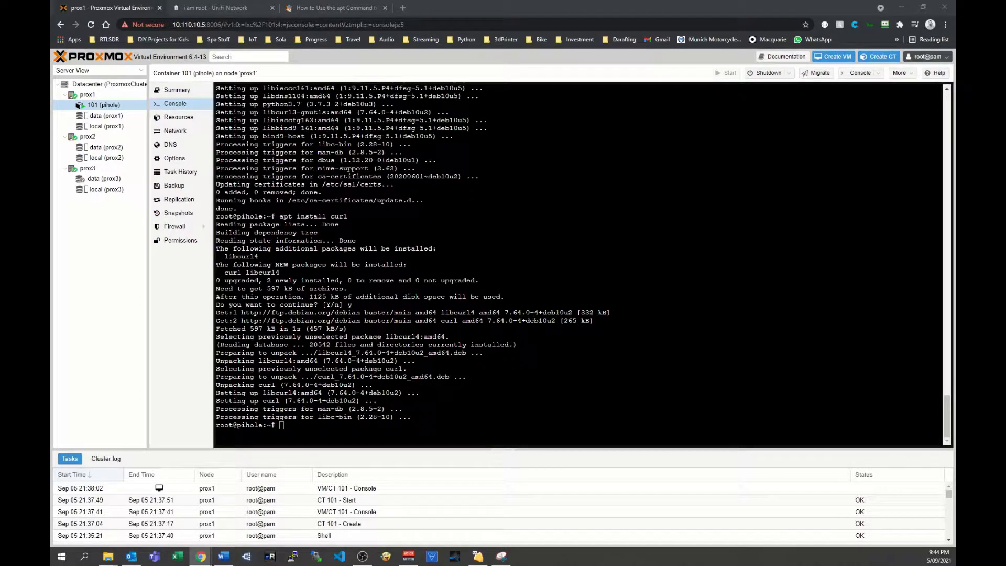
pyautogui.rightClick(318, 425)
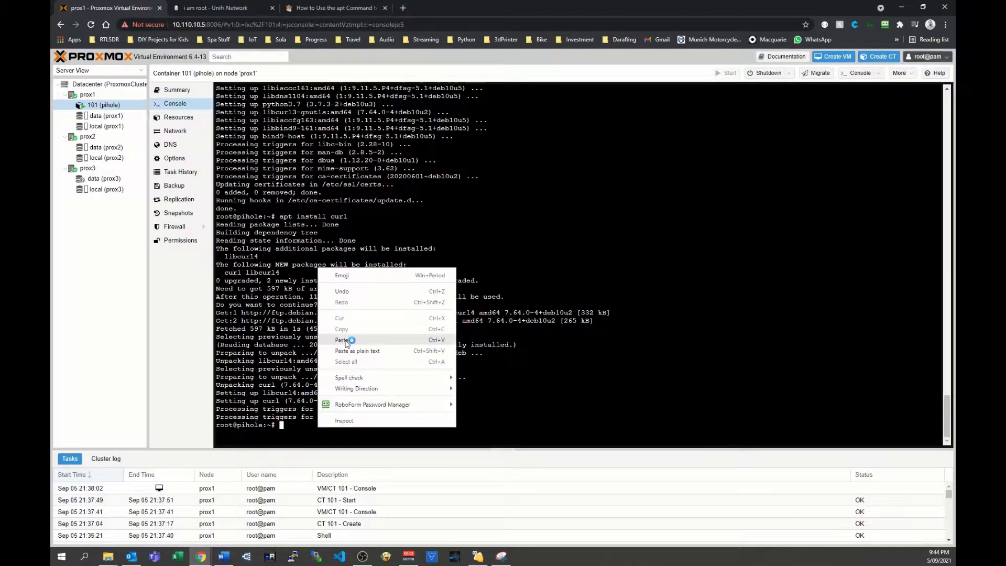
pyautogui.click(346, 340)
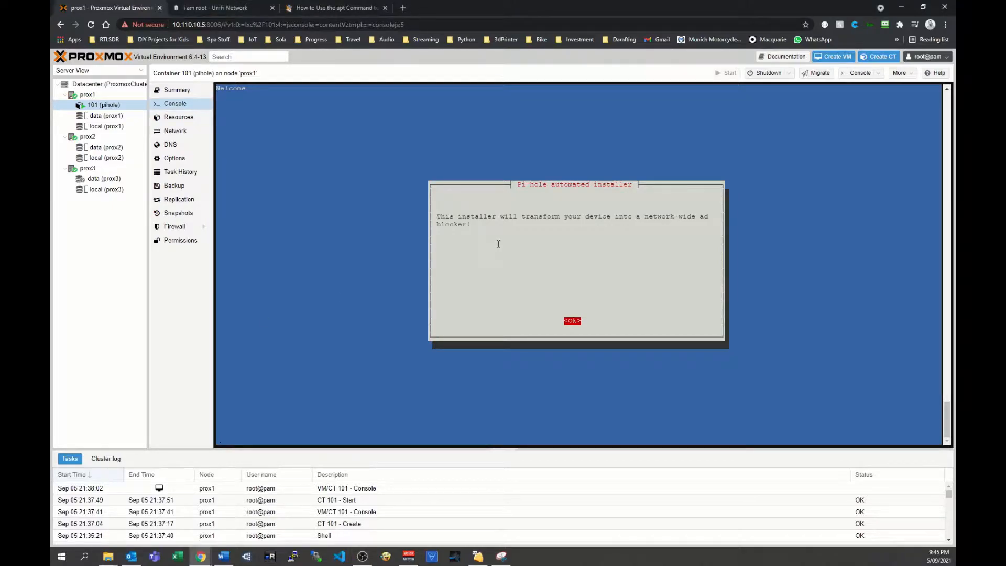
pyautogui.press('Return')
pyautogui.press('Return')
pyautogui.press('Return')
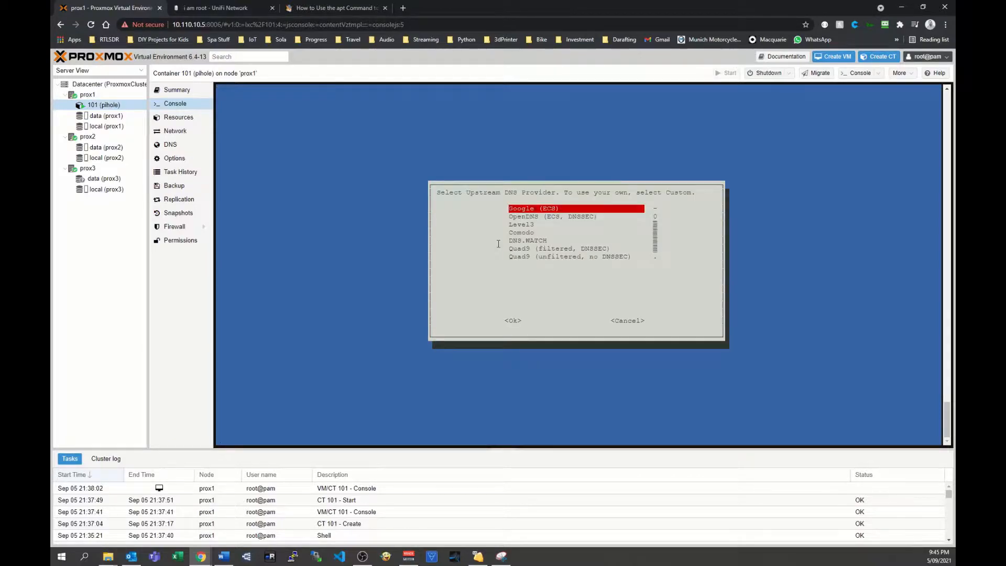
# Select Cloudflare as the upstream DNS provider and keep StevenBlack's Unified Hosts List as the blocklist.
pyautogui.press('Down')
pyautogui.press('Down')
pyautogui.press('Down')
pyautogui.press('Down')
pyautogui.press('Down')
pyautogui.press('Down')
pyautogui.press('Down')
pyautogui.press('Down')
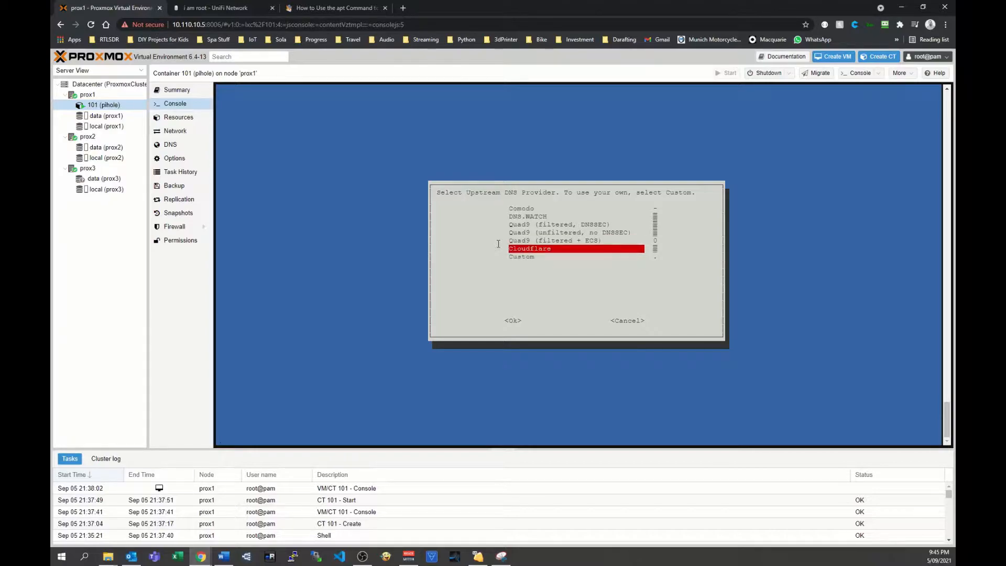
pyautogui.press('Return')
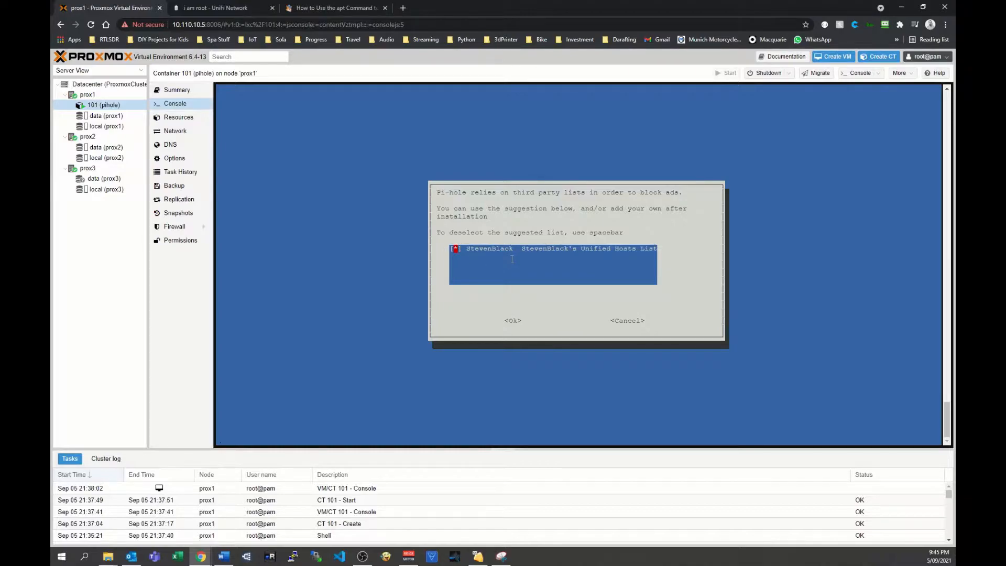
pyautogui.press('Tab')
pyautogui.press('Return')
# Block ads over IPv4 only and use the current network settings, 10.110.10.8/24 with gateway 10.110.10.1, as the static address.
pyautogui.press('Down')
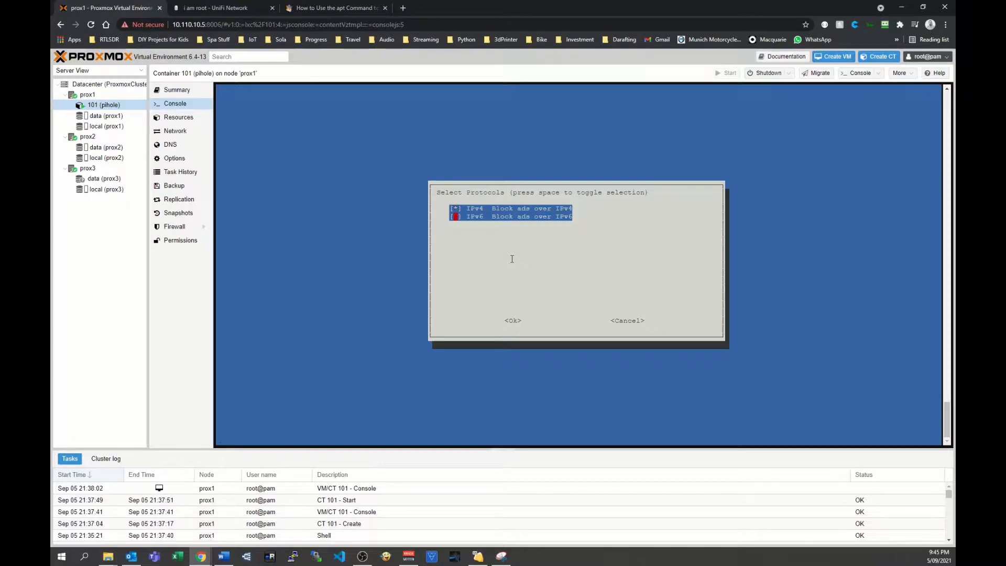
pyautogui.press('Return')
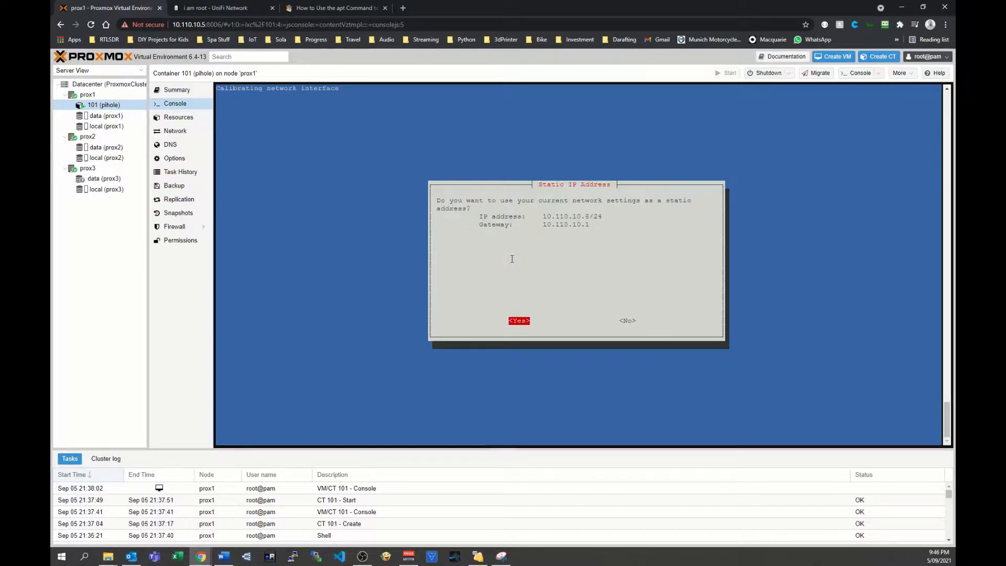
pyautogui.press('Return')
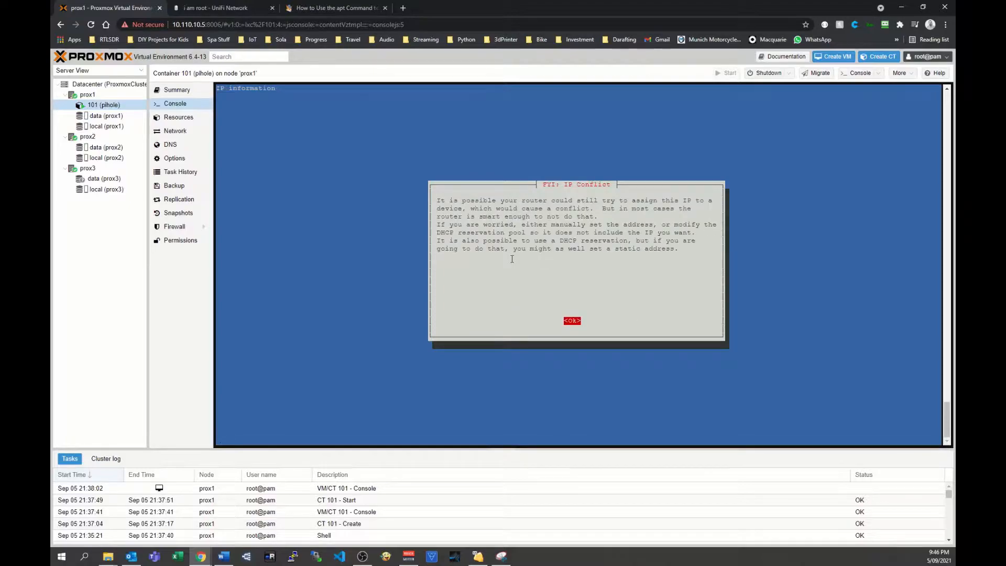
pyautogui.press('Return')
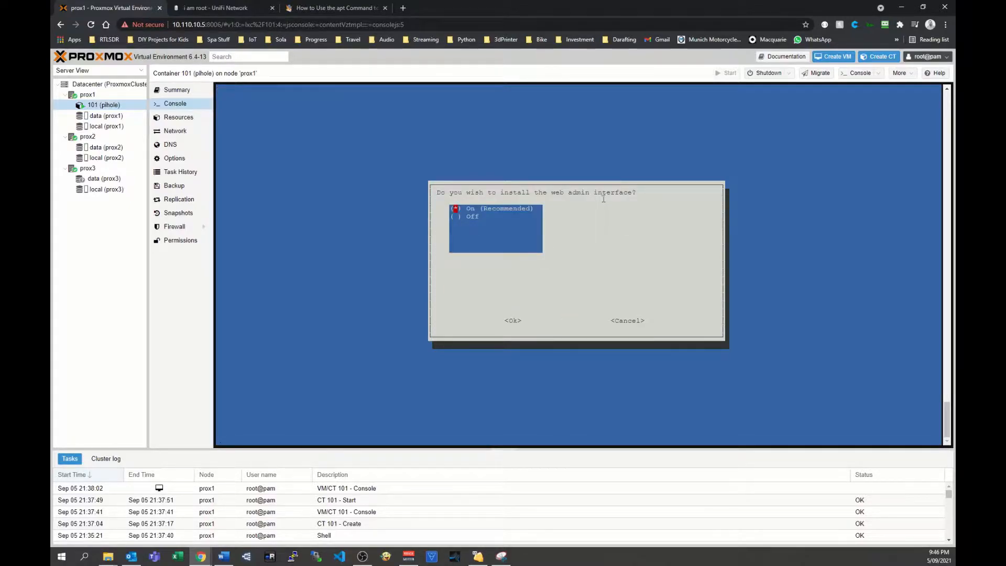
# Enable the web admin interface, lighttpd web server and query logging, with the FTL privacy mode set to Show everything.
pyautogui.press('Return')
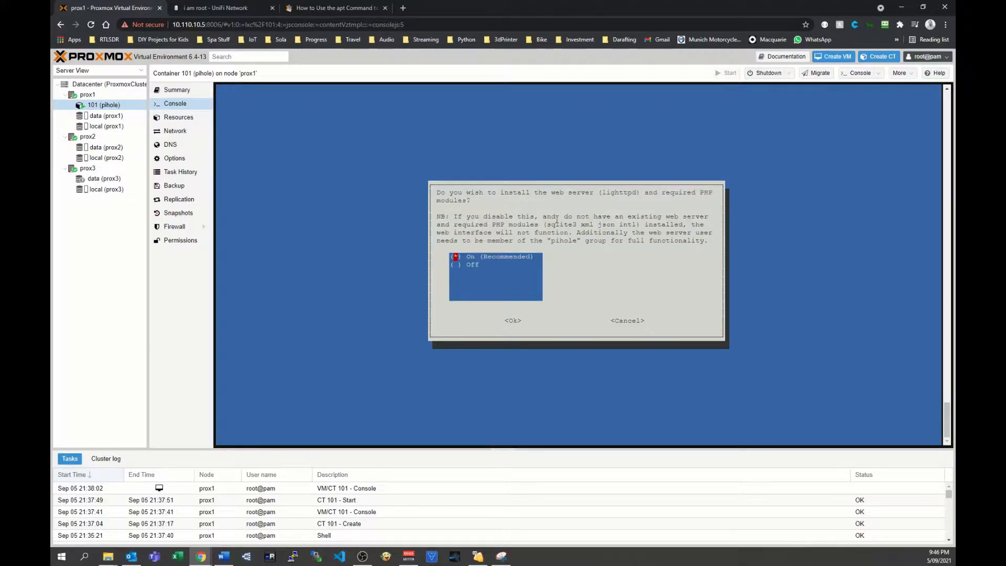
pyautogui.press('Return')
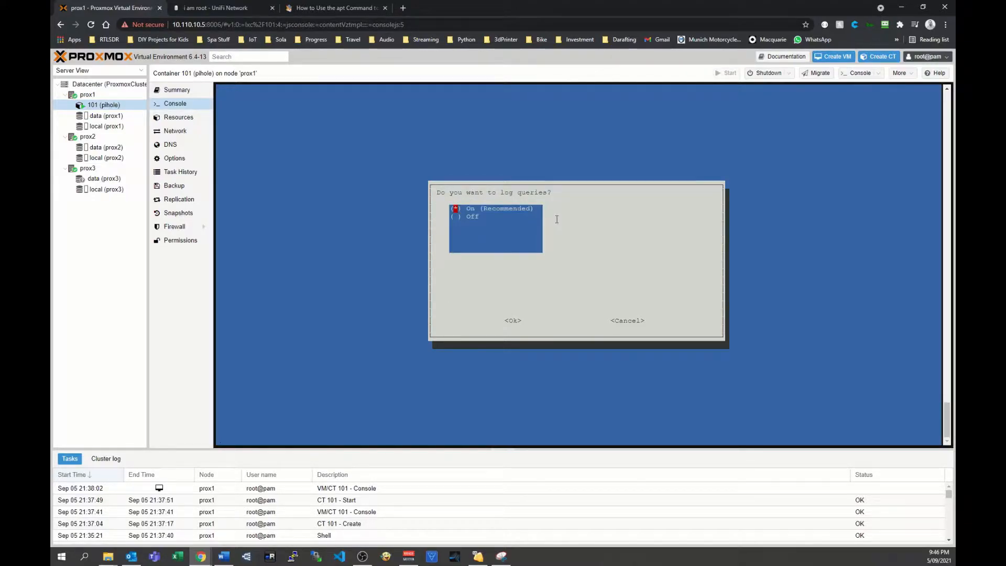
pyautogui.press('Return')
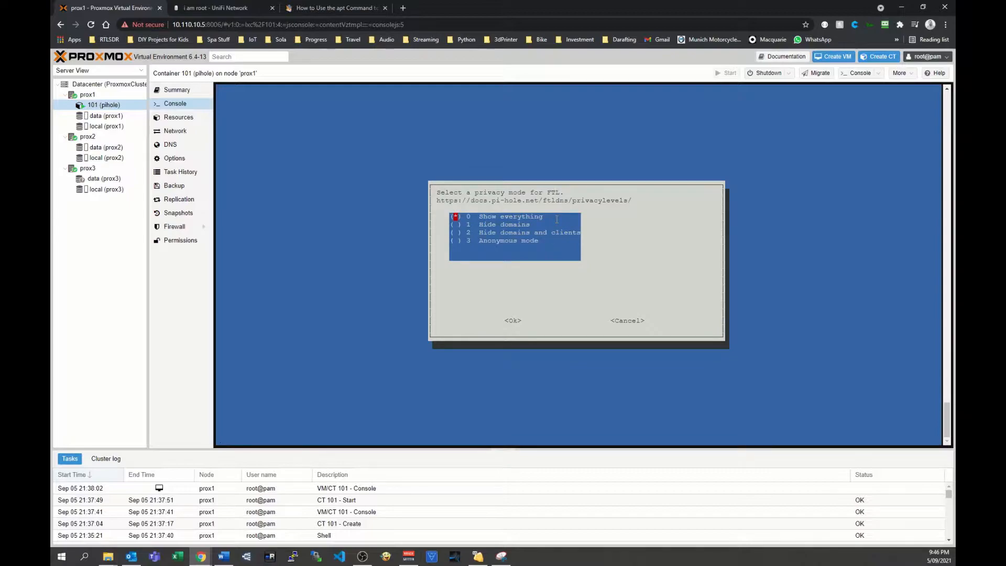
pyautogui.press('Return')
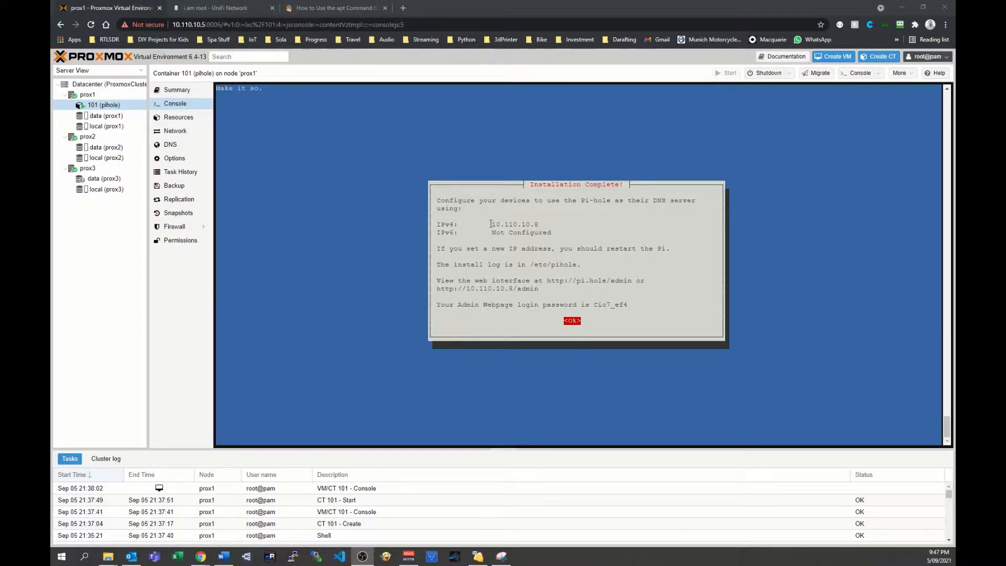
# Review the Pi-hole's IPv4 address and admin login password on the completion screen, and finish the installer.
pyautogui.moveTo(490, 224); pyautogui.dragTo(538, 222)
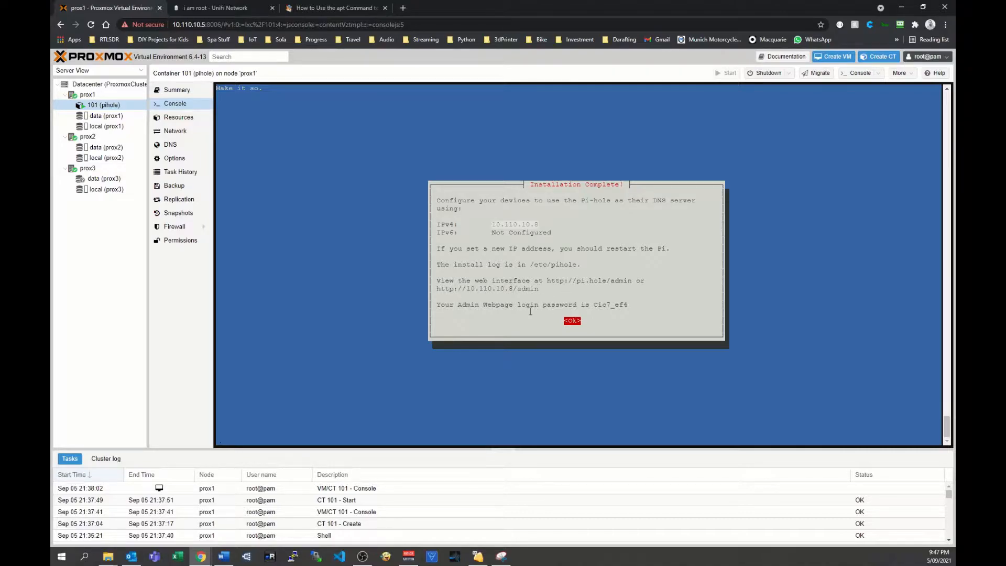
pyautogui.moveTo(594, 305); pyautogui.dragTo(628, 304)
pyautogui.click(640, 290)
pyautogui.press('Return')
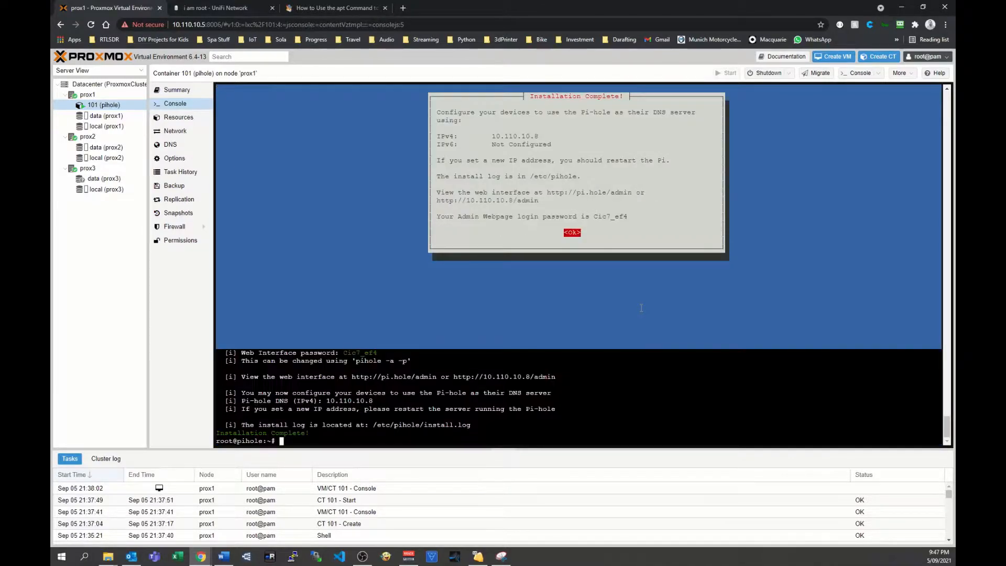
# Run pihole -a -p, then enter and confirm a new password for the Pi-hole web interface.
pyautogui.press('super+shift+s')
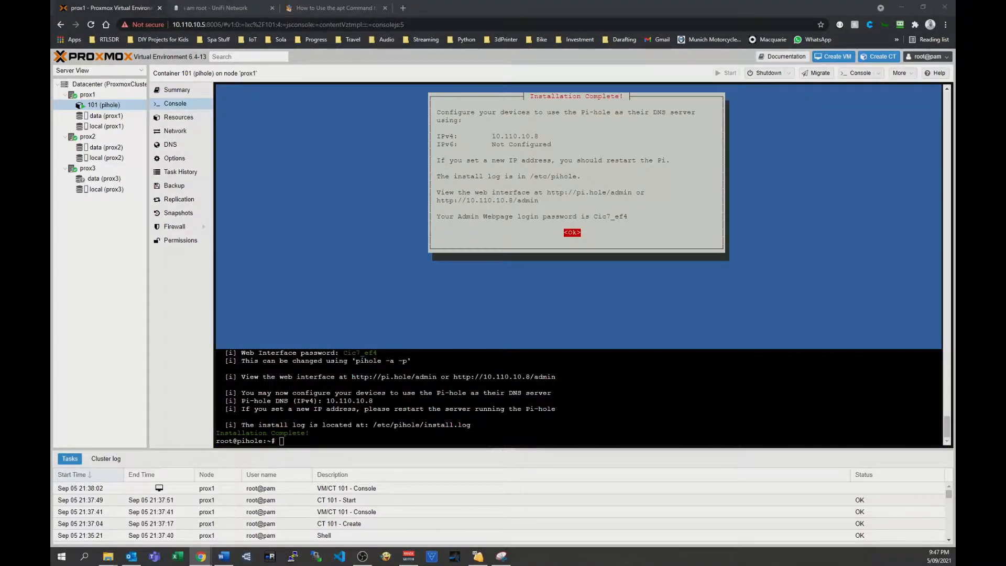
pyautogui.click(320, 432)
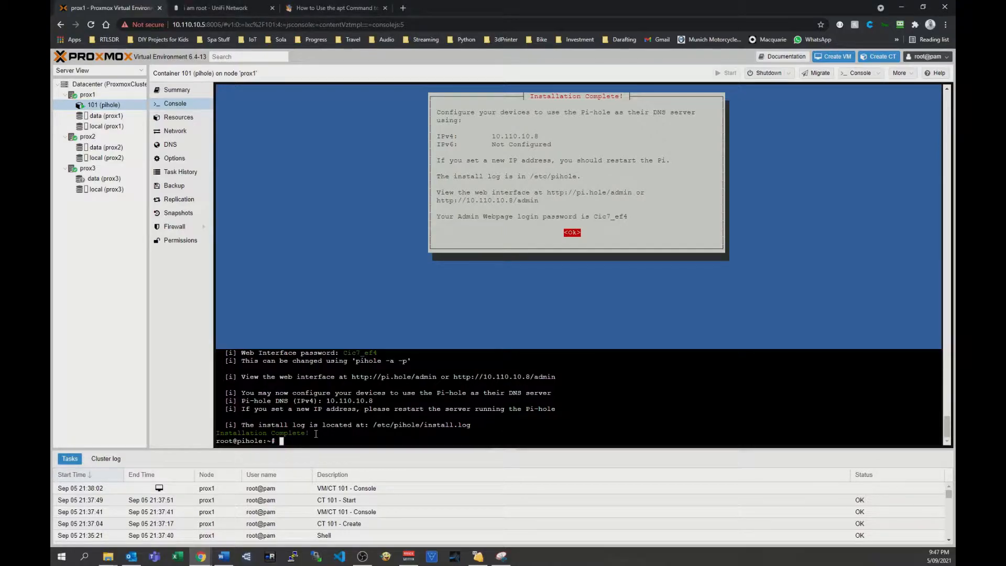
pyautogui.write('pihole -a -p')
pyautogui.press('Return')
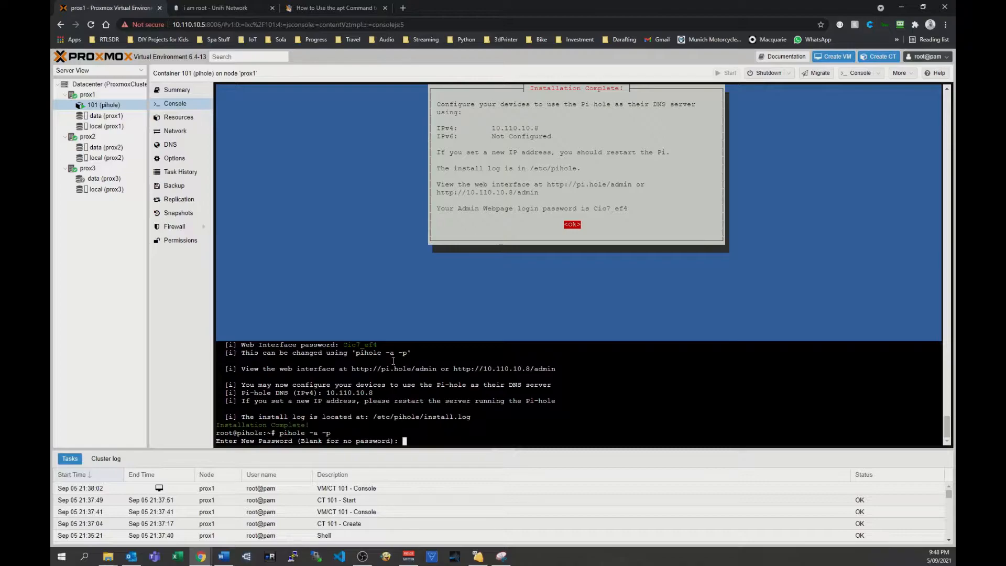
pyautogui.press('Return')
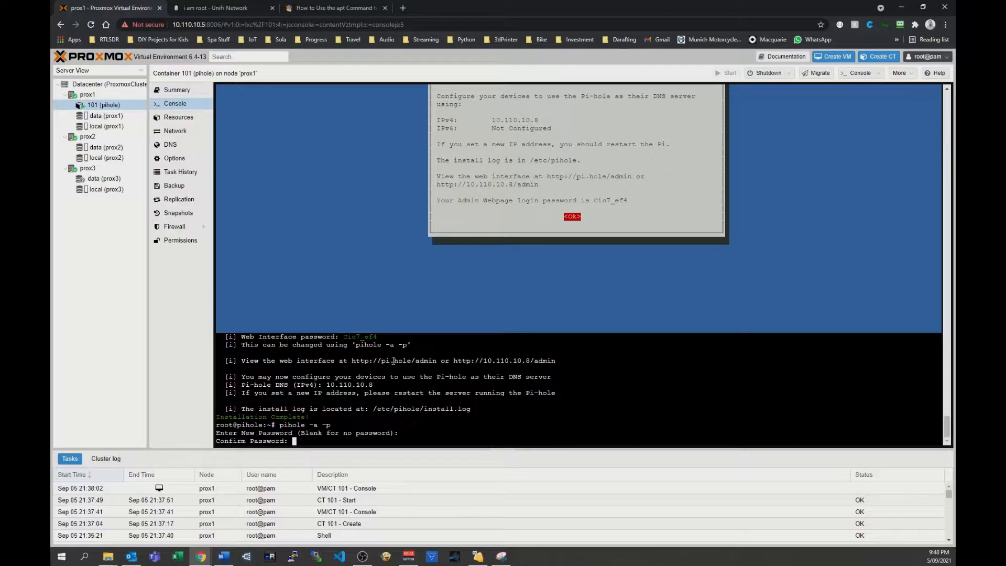
pyautogui.press('Return')
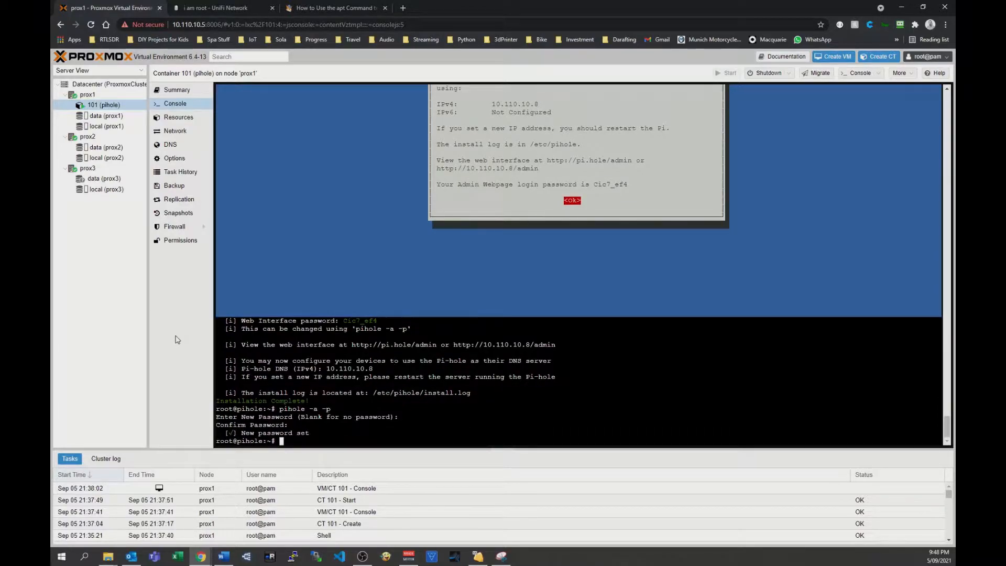
pyautogui.moveTo(539, 172); pyautogui.dragTo(435, 169)
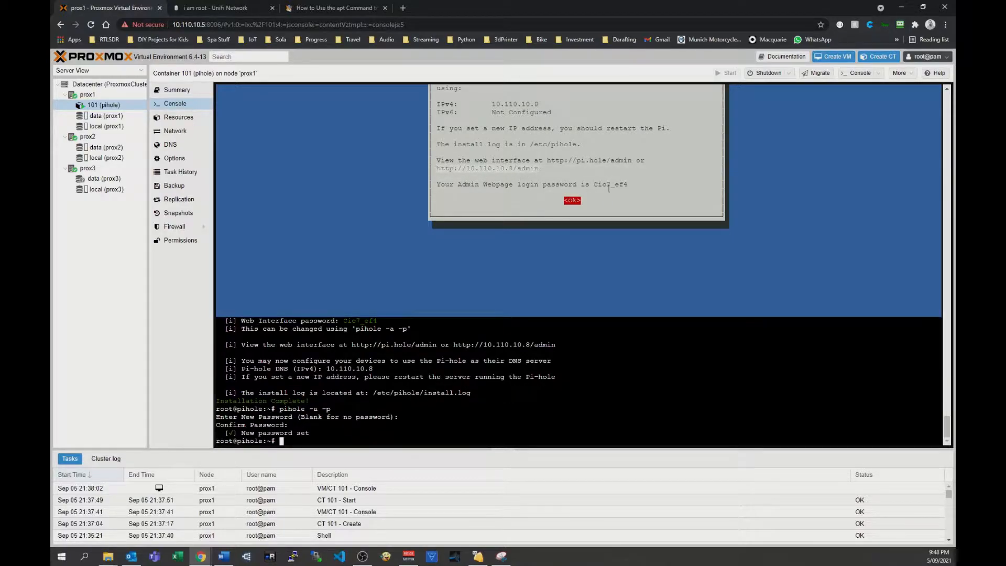
pyautogui.hotkey('ctrl', 't')
pyautogui.rightClick(356, 25)
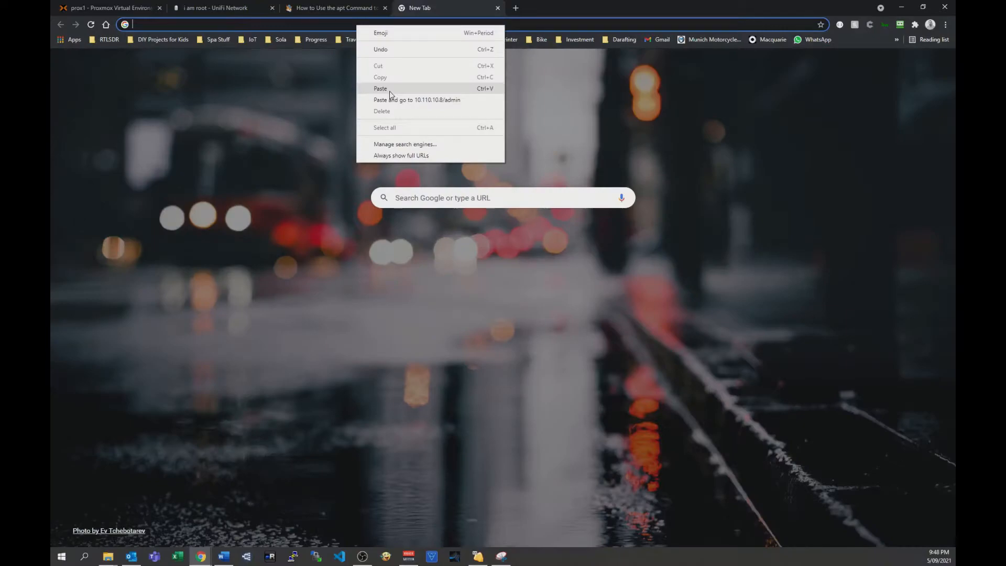
pyautogui.click(409, 99)
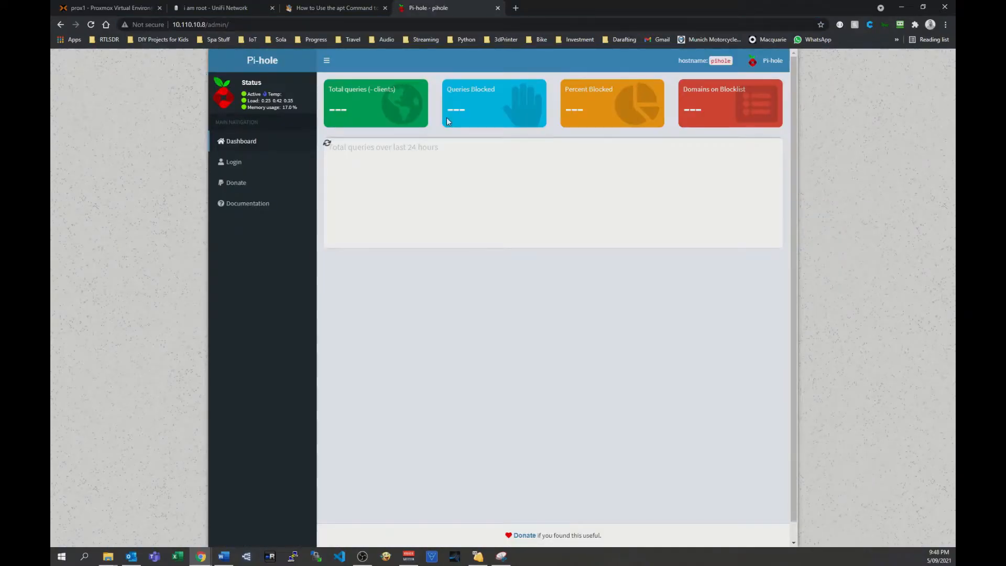
# Sign in to the Pi-hole admin interface by entering the web interface password.
pyautogui.click(446, 117)
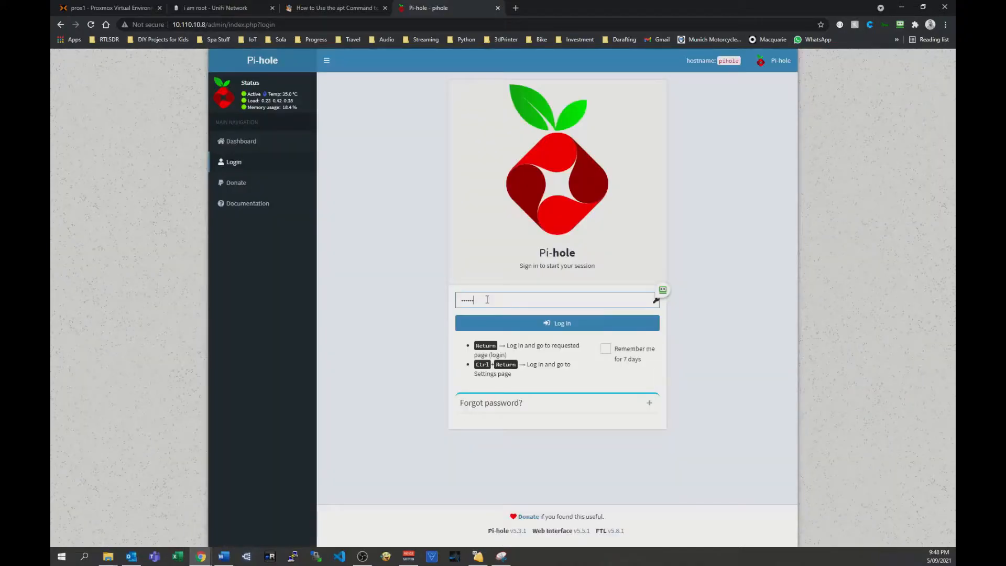
pyautogui.write('*****')
pyautogui.press('Return')
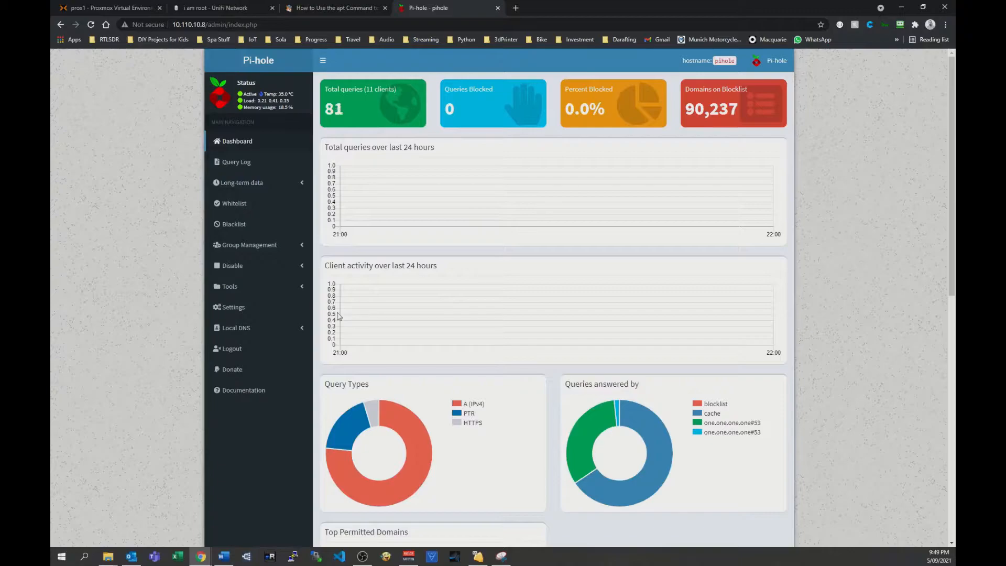
# Examine the local DNS records and CNAME records pages, including the domain and target domain fields for a new CNAME record.
pyautogui.click(229, 329)
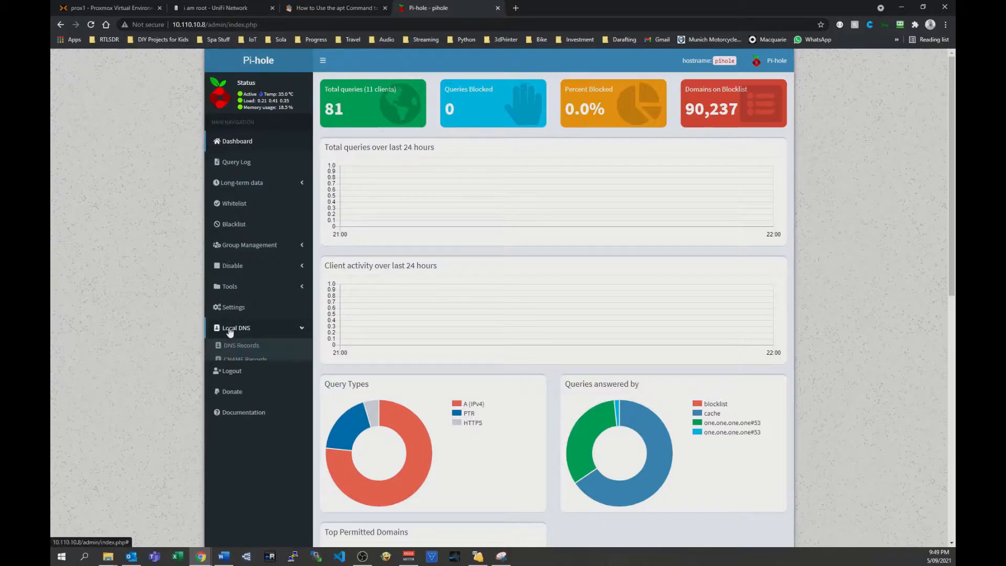
pyautogui.click(240, 347)
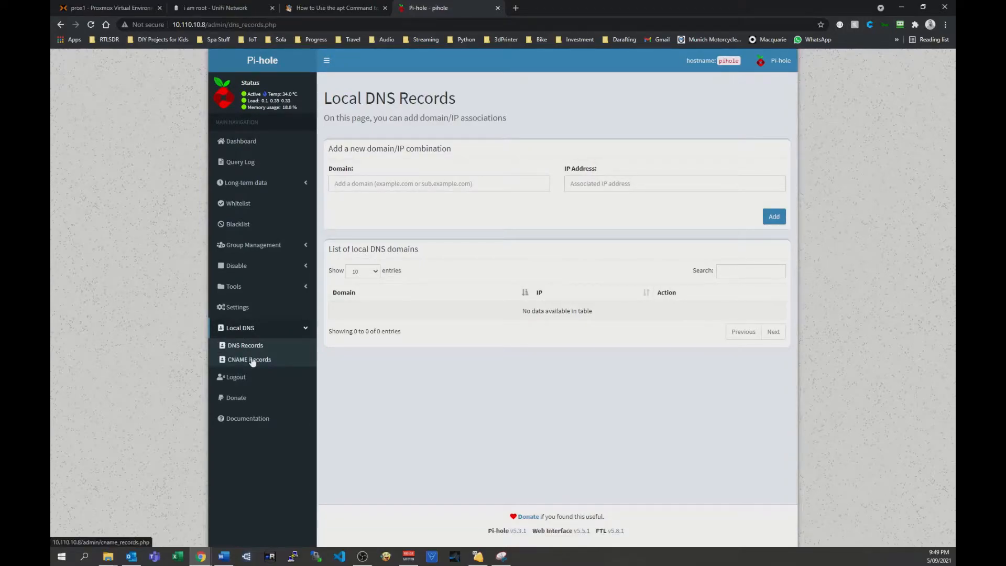
pyautogui.click(252, 361)
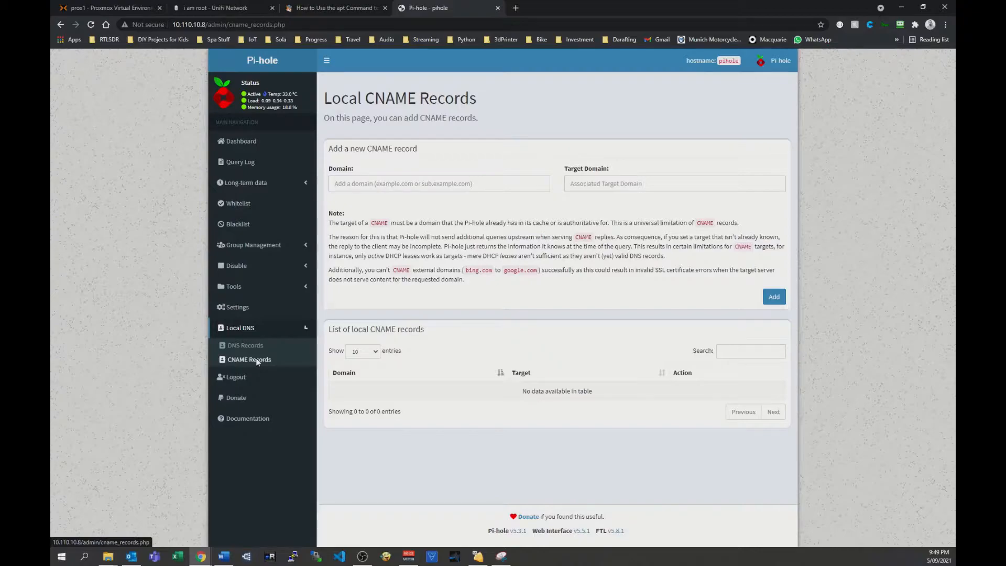
pyautogui.click(246, 346)
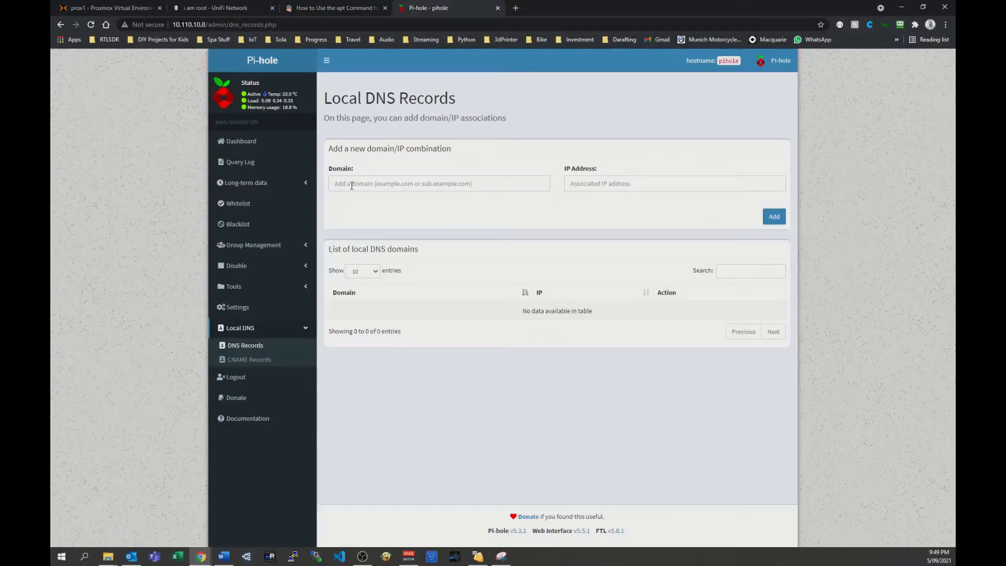
pyautogui.click(246, 360)
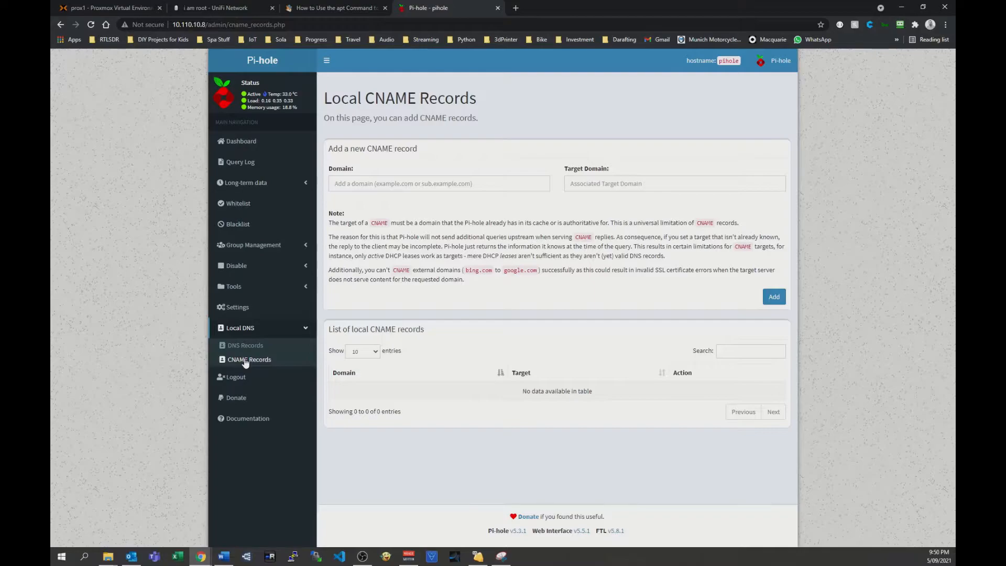
pyautogui.click(413, 183)
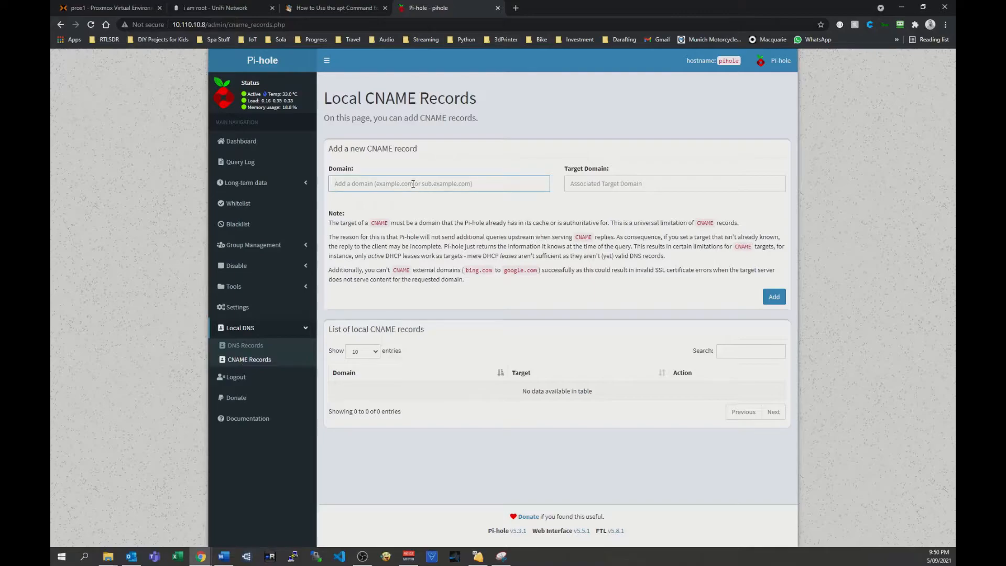
pyautogui.click(599, 184)
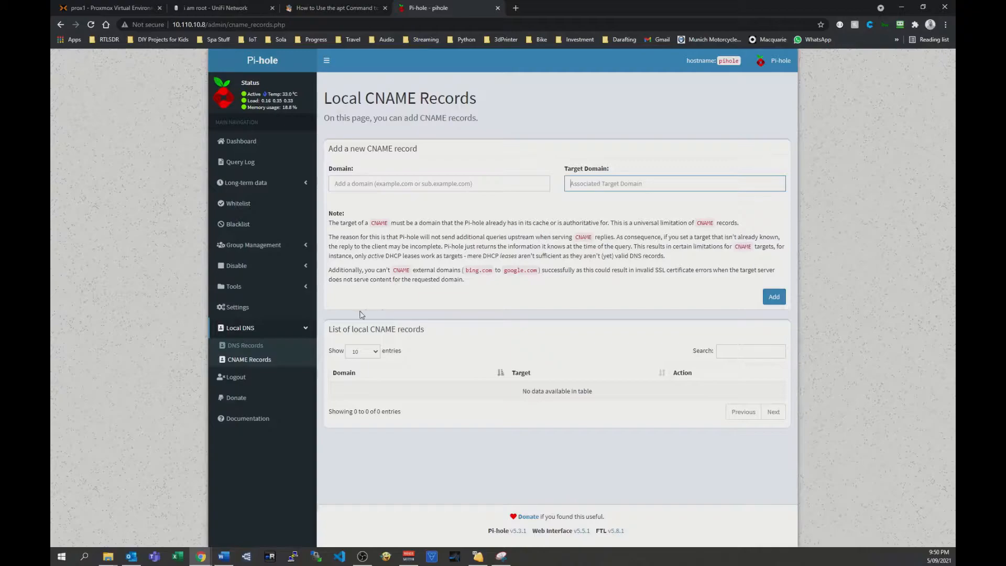
# Add a local DNS record mapping prox1.fitzsimmons.com.au to IP address 10.110.10.5.
pyautogui.click(249, 346)
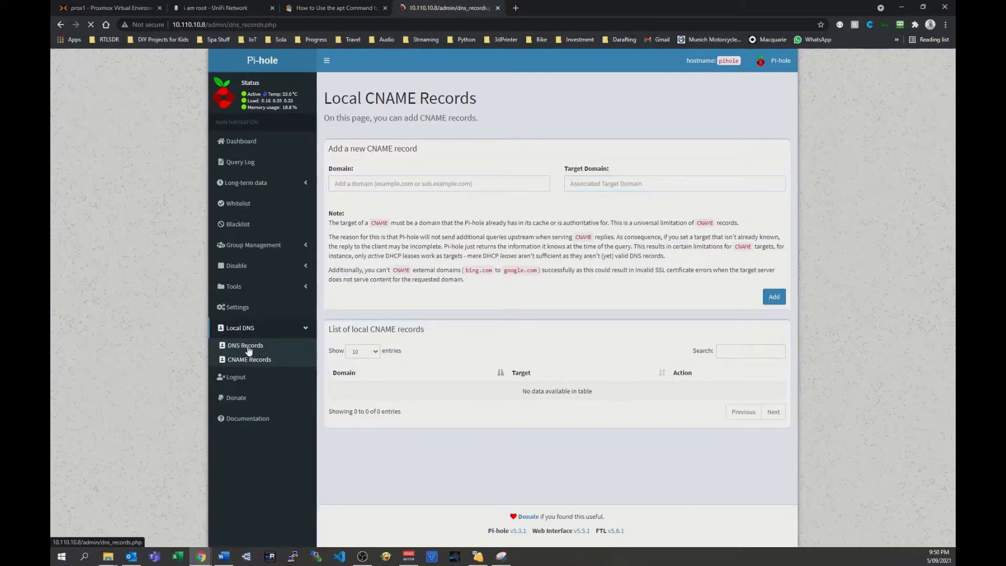
pyautogui.click(364, 184)
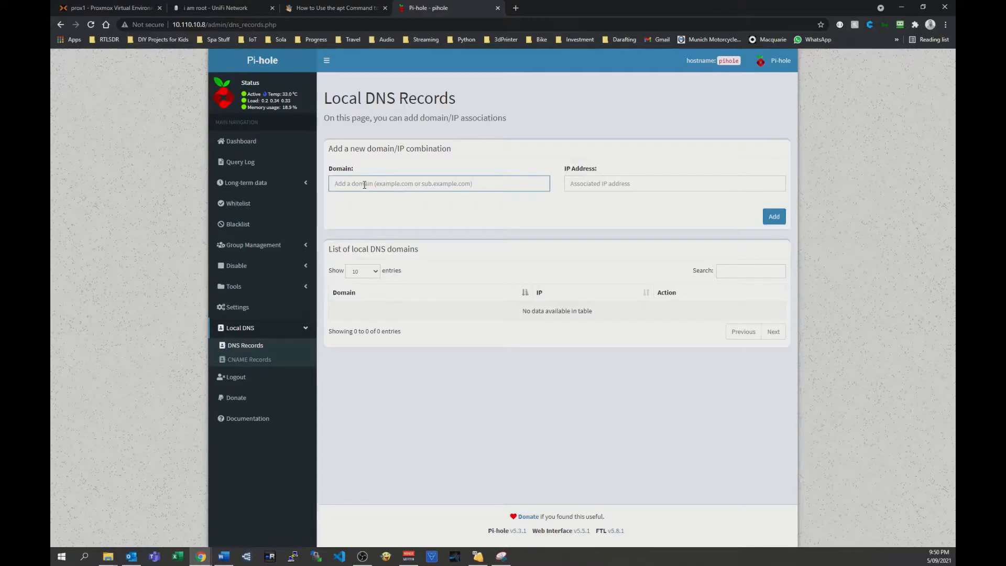
pyautogui.write('prox1.fitzsimmons.comn.au')
pyautogui.press('Left')
pyautogui.press('Left')
pyautogui.press('Left')
pyautogui.press('BackSpace')
pyautogui.press('Tab')
pyautogui.write('1')
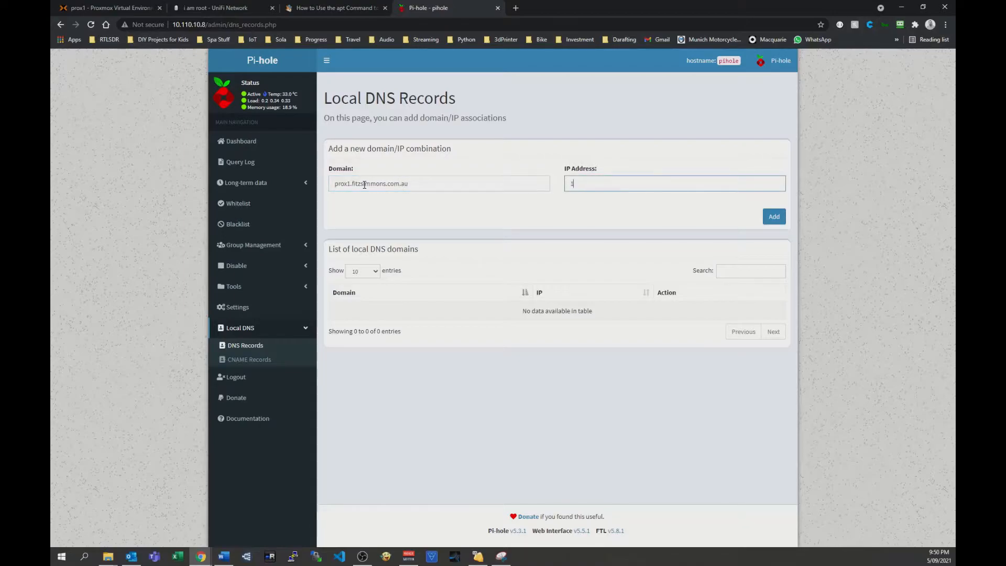
pyautogui.write('0.110.10.5')
pyautogui.tripleClick(412, 186)
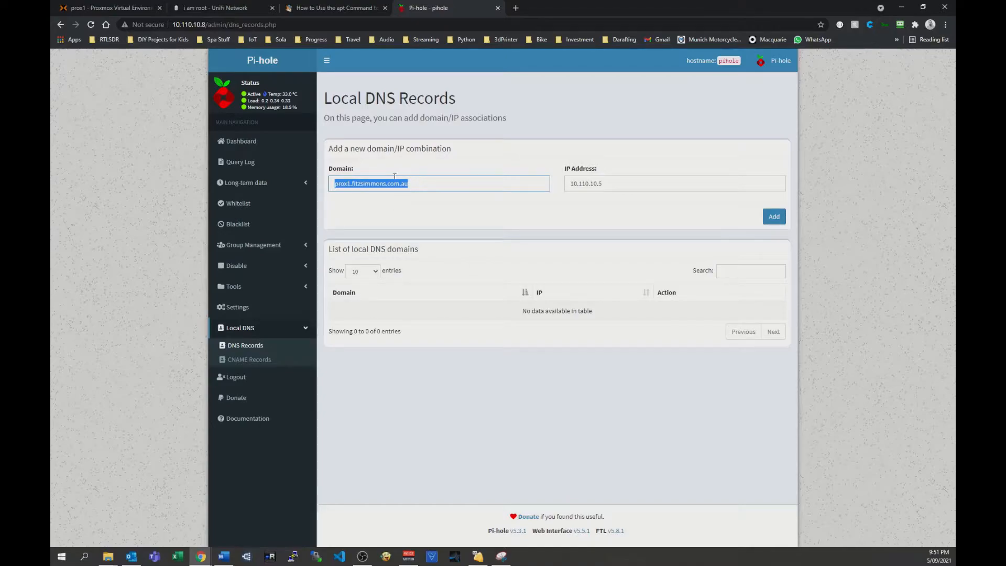
pyautogui.click(774, 216)
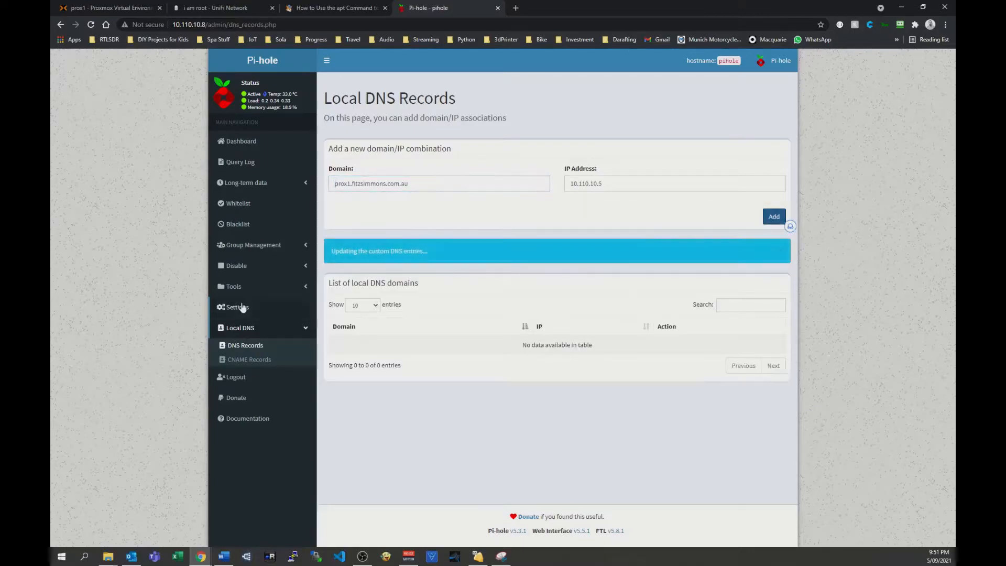
# Add a second local DNS record mapping prox2.fitzsimmons.com.au to IP address 10.110.10.6.
pyautogui.tripleClick(371, 186)
pyautogui.click(350, 186)
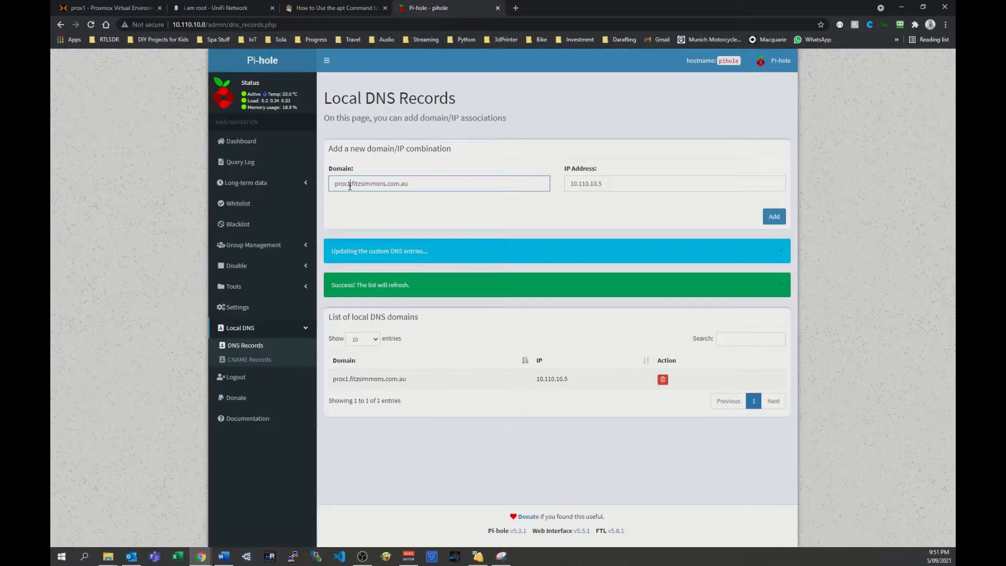
pyautogui.press('BackSpace')
pyautogui.write('2')
pyautogui.click(617, 187)
pyautogui.press('BackSpace')
pyautogui.write('6')
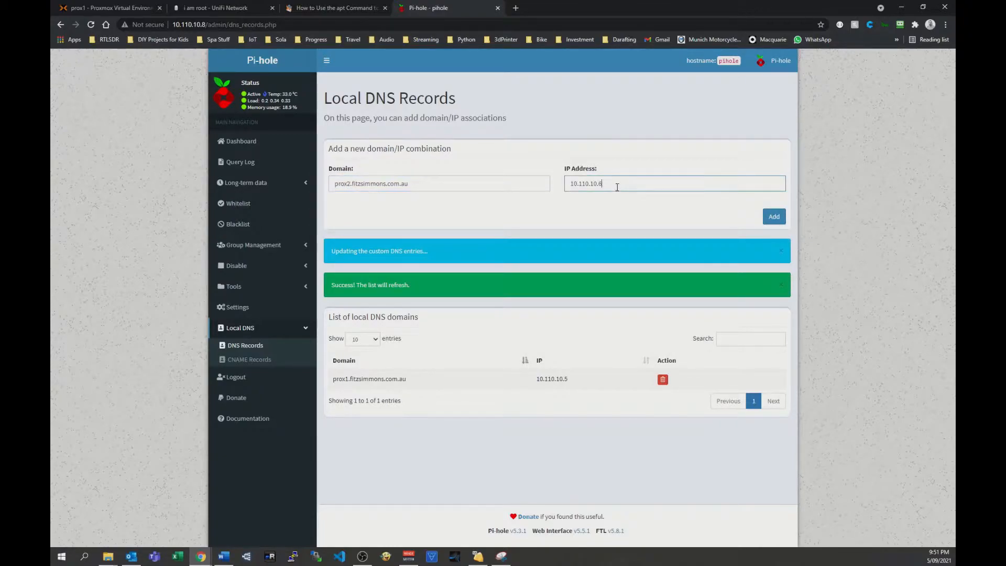
pyautogui.click(773, 216)
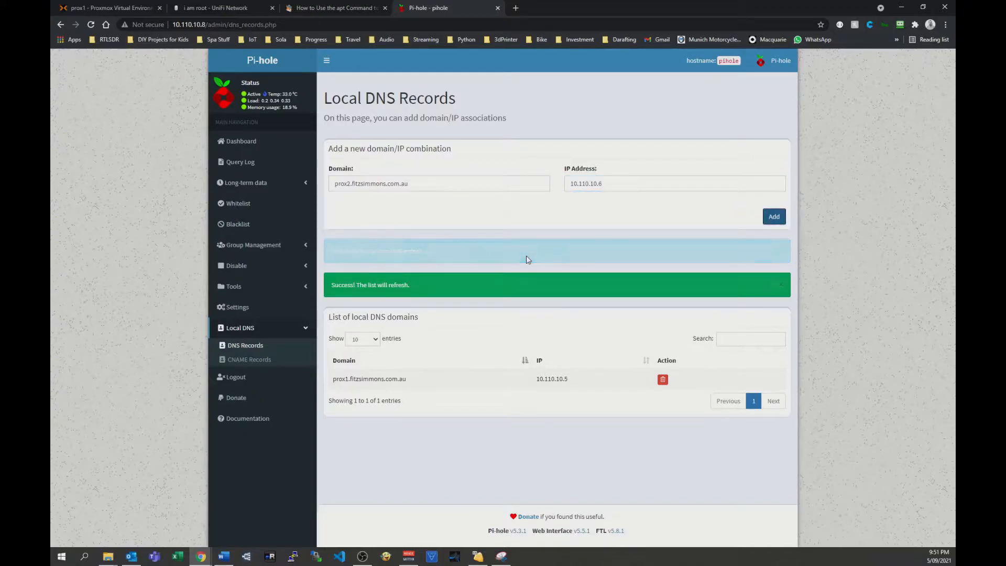
# Add a third local DNS record mapping prox3.fitzsimmons.com.au to IP address 10.110.10.7.
pyautogui.click(347, 185)
pyautogui.press('BackSpace')
pyautogui.write('3')
pyautogui.click(600, 183)
pyautogui.write('7')
pyautogui.click(772, 219)
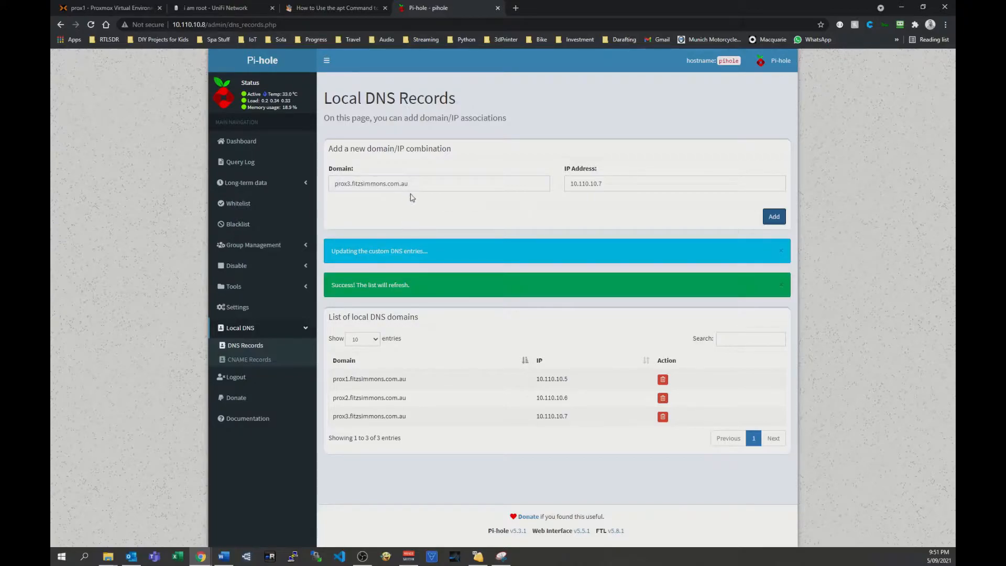
# Switch to the Proxmox web interface, change its address to 10.110.10.6 on port 8006, and leave the current page to load it.
pyautogui.click(131, 8)
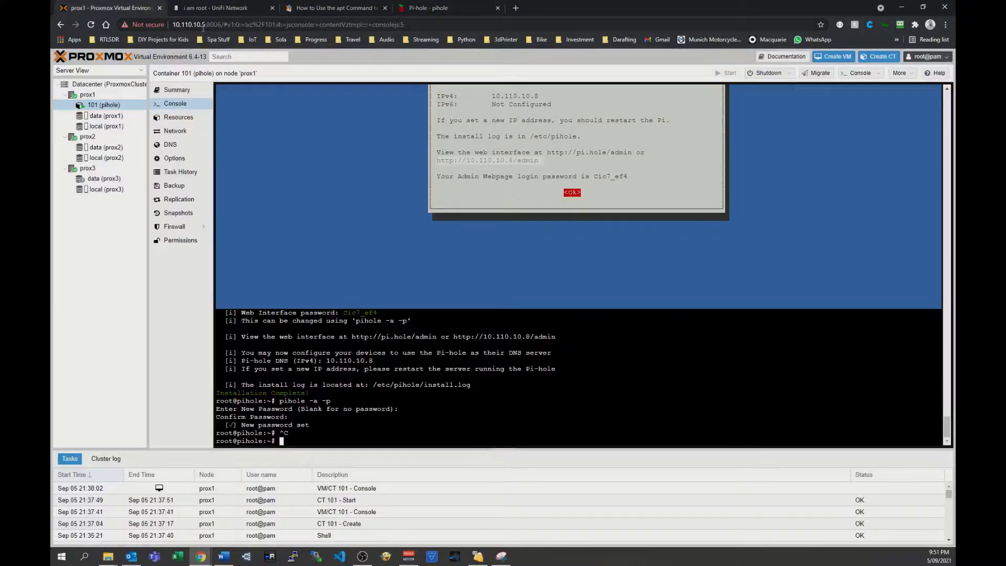
pyautogui.click(203, 26)
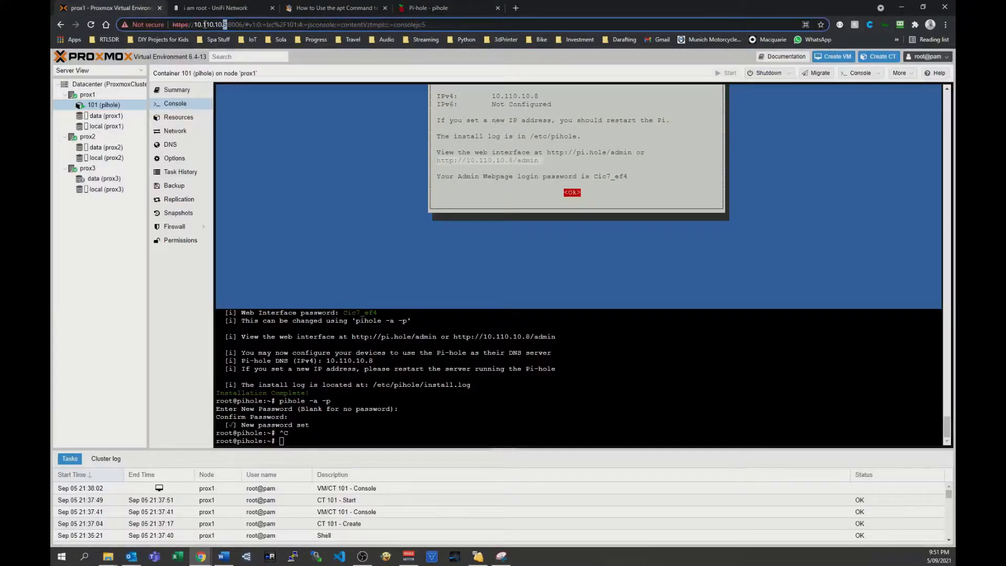
pyautogui.write('6')
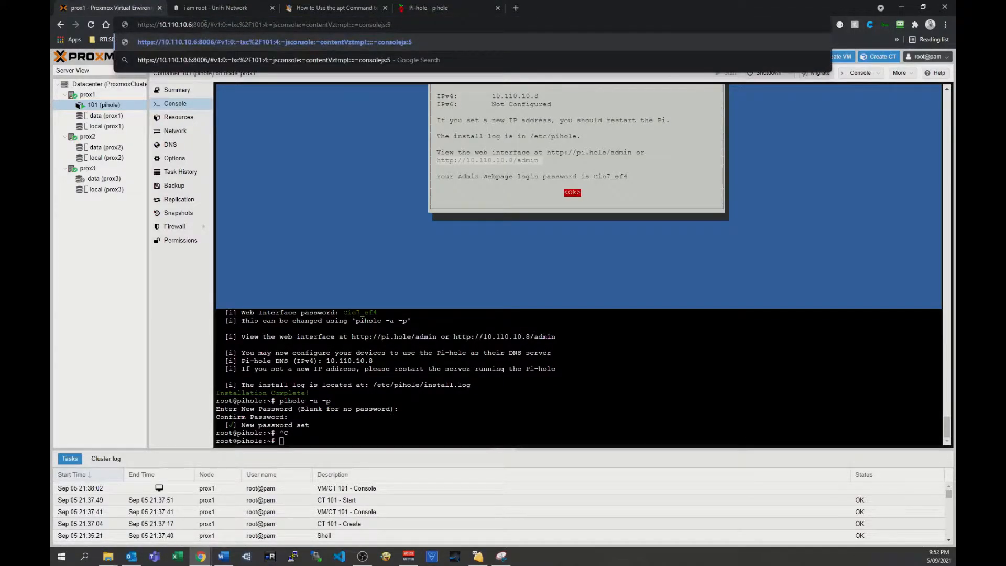
pyautogui.press('Return')
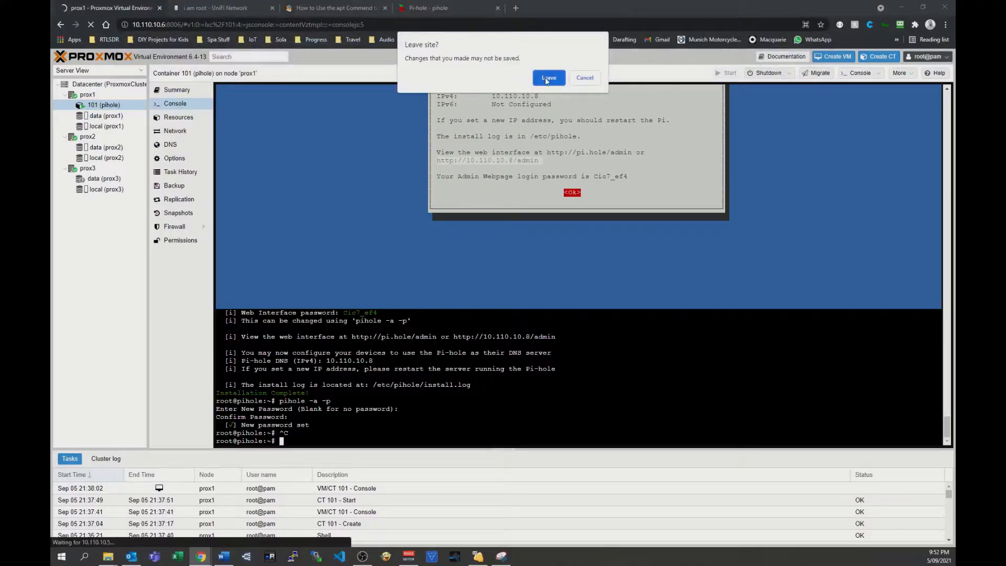
pyautogui.click(544, 77)
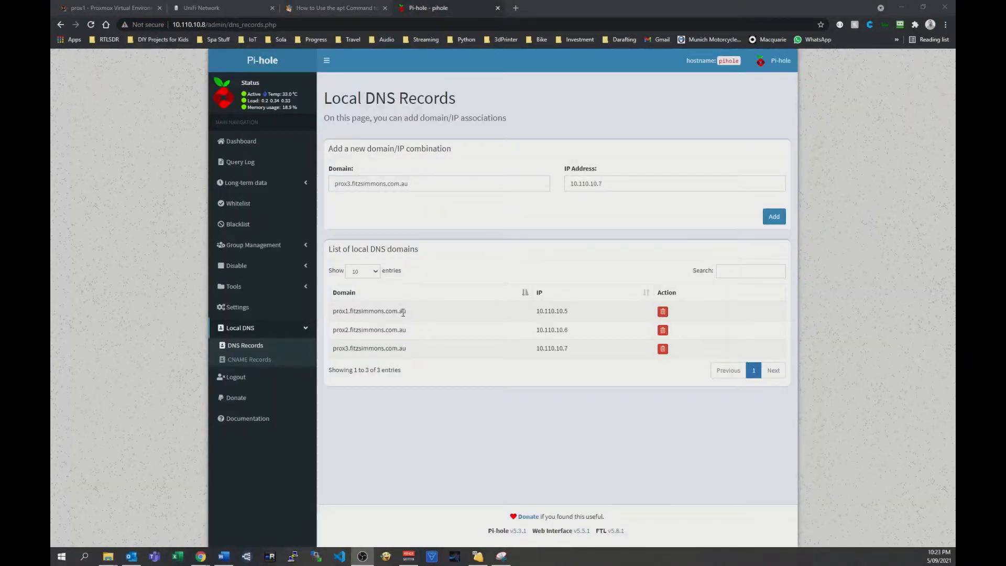
# Copy prox1.fitzsimmons.com.au from the local DNS list, load Proxmox with it in place of the IP address, and view nodes prox1 and prox3.
pyautogui.click(383, 312)
pyautogui.tripleClick(382, 312)
pyautogui.hotkey('ctrl', 'c')
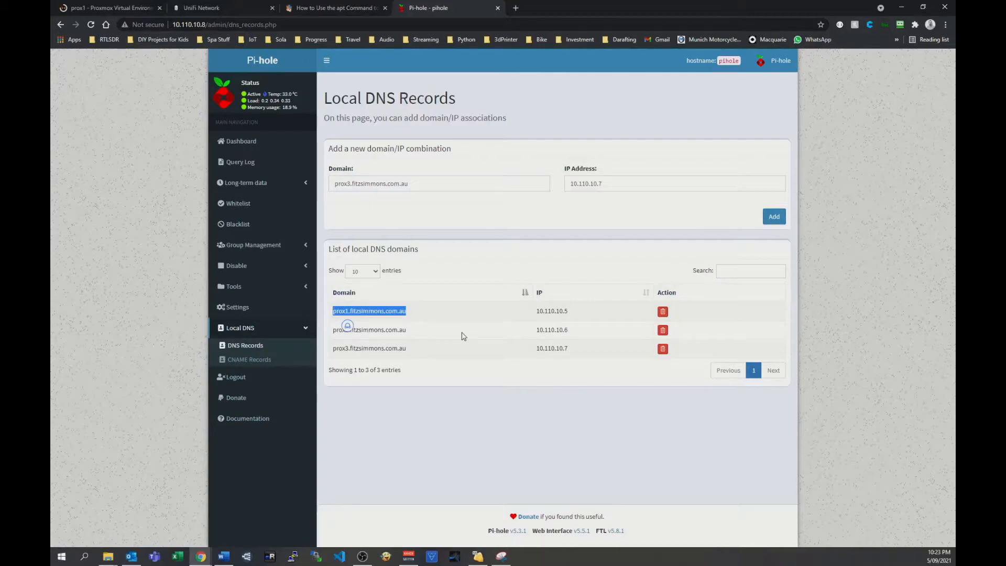
pyautogui.click(117, 8)
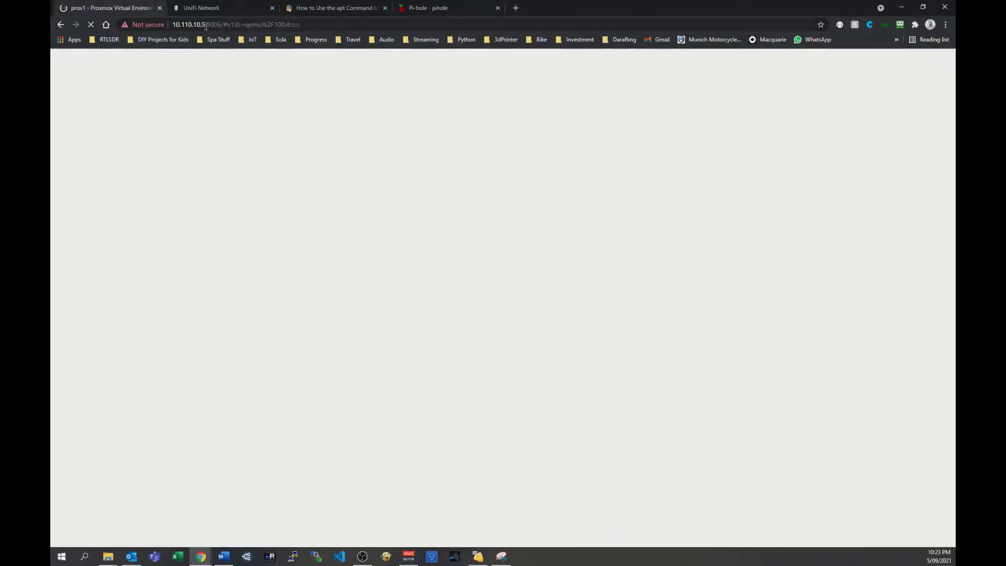
pyautogui.click(206, 25)
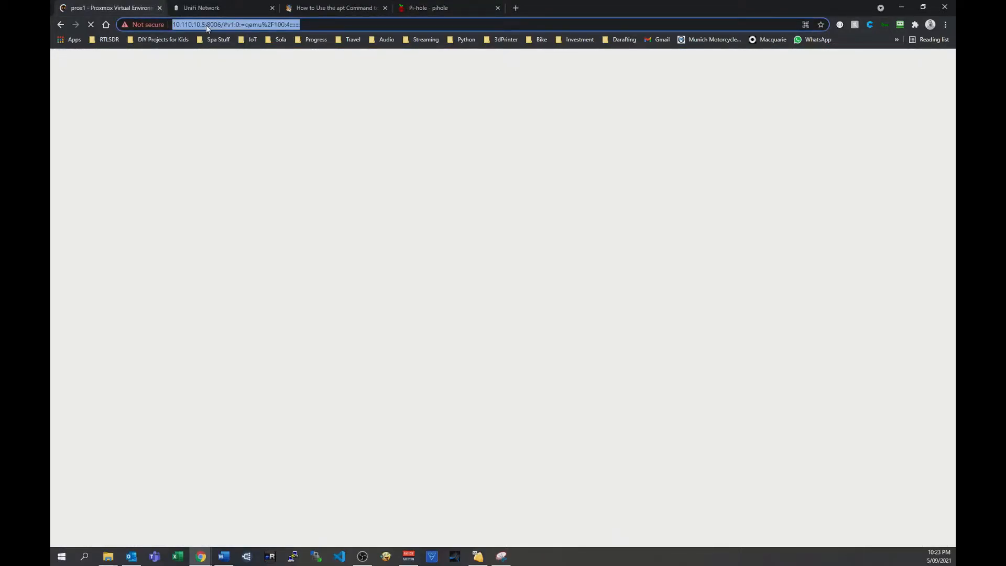
pyautogui.moveTo(206, 24); pyautogui.dragTo(195, 25)
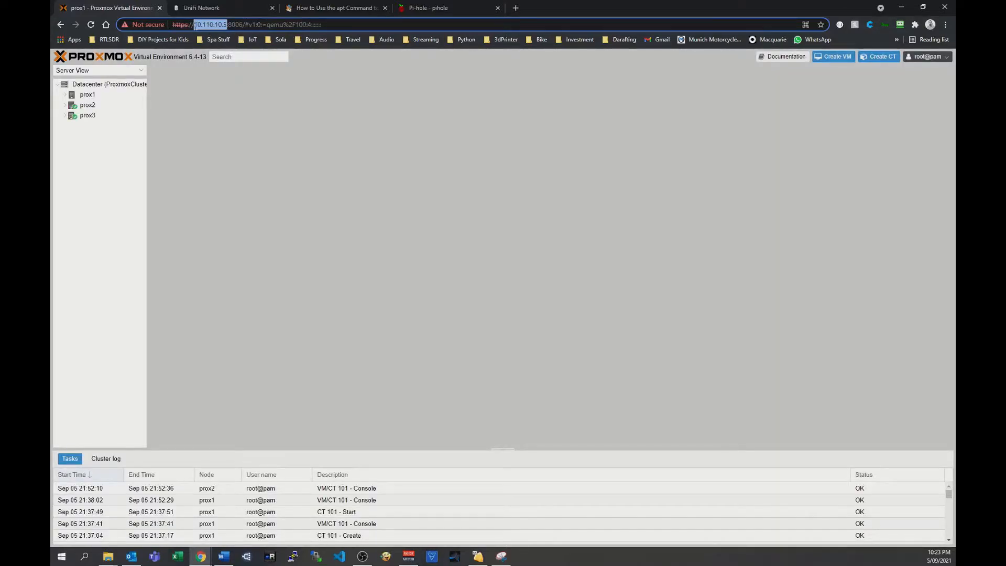
pyautogui.hotkey('ctrl', 'v')
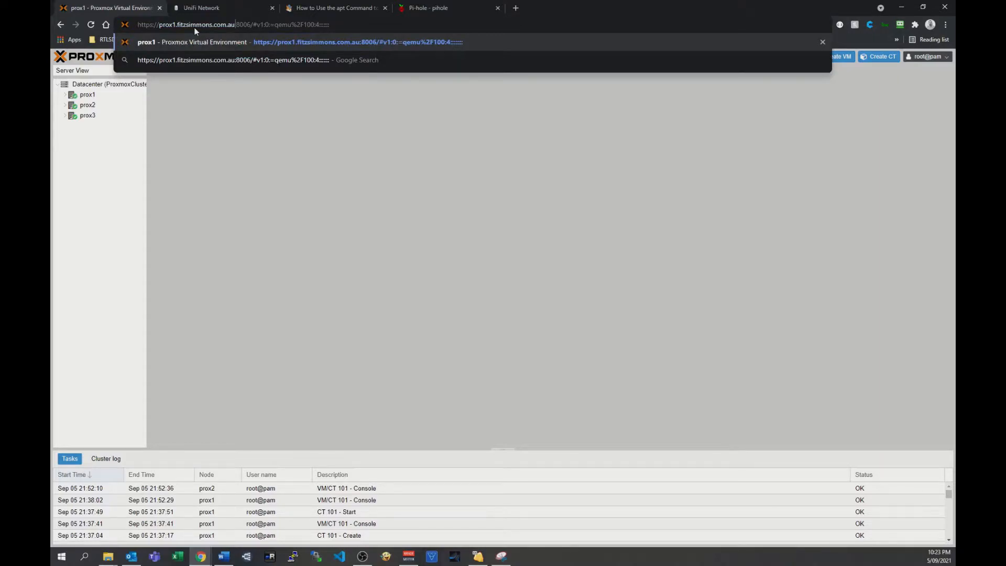
pyautogui.press('Return')
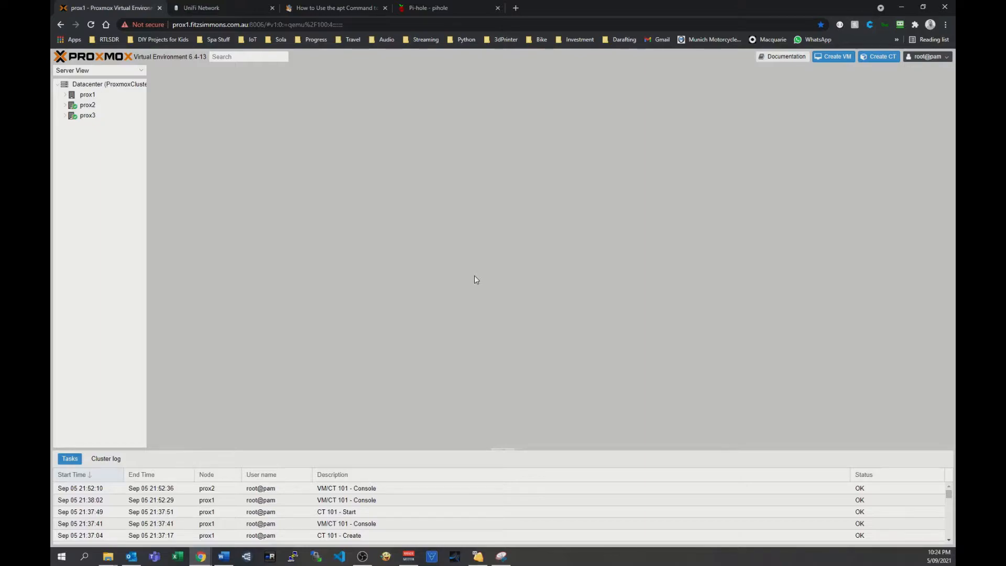
pyautogui.click(87, 94)
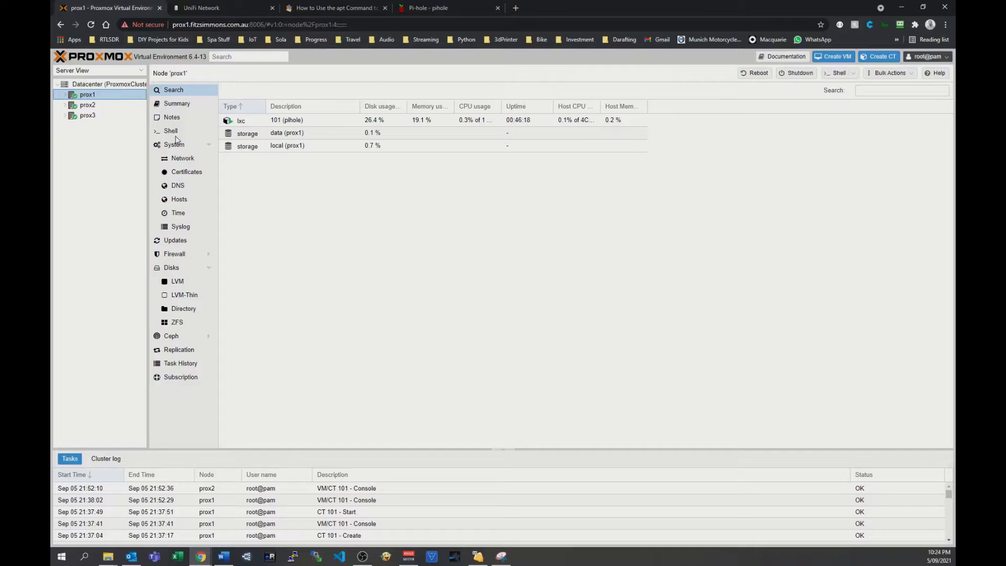
pyautogui.click(88, 115)
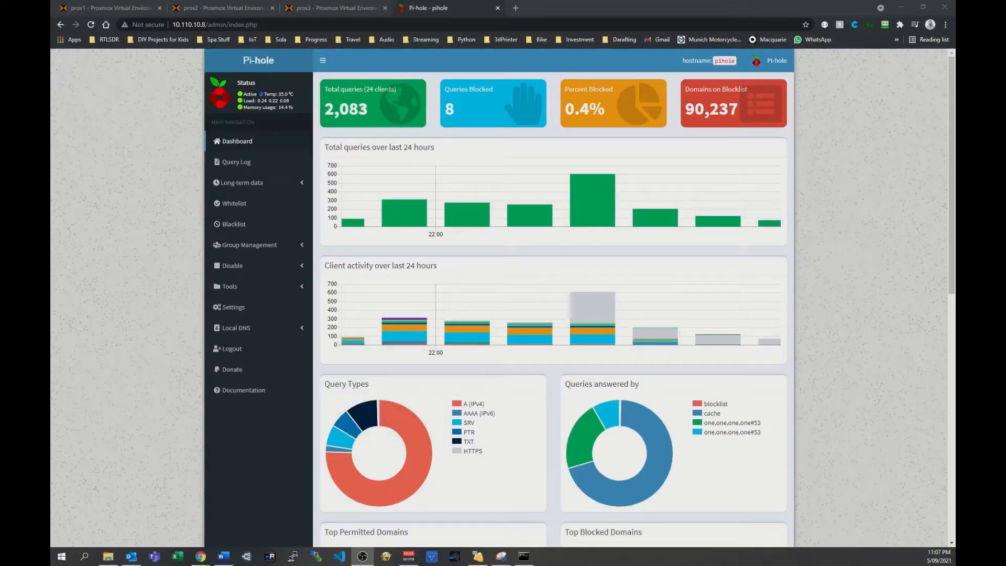
# Create a replication job for container 101 (pihole) targeting prox2 every 15 minutes, and schedule it to run now.
pyautogui.click(105, 8)
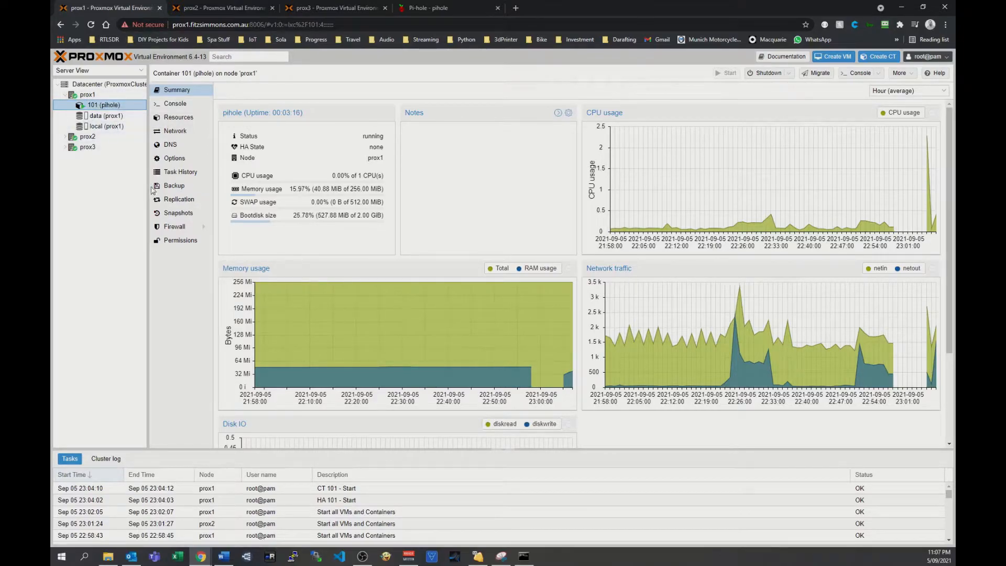
pyautogui.click(170, 199)
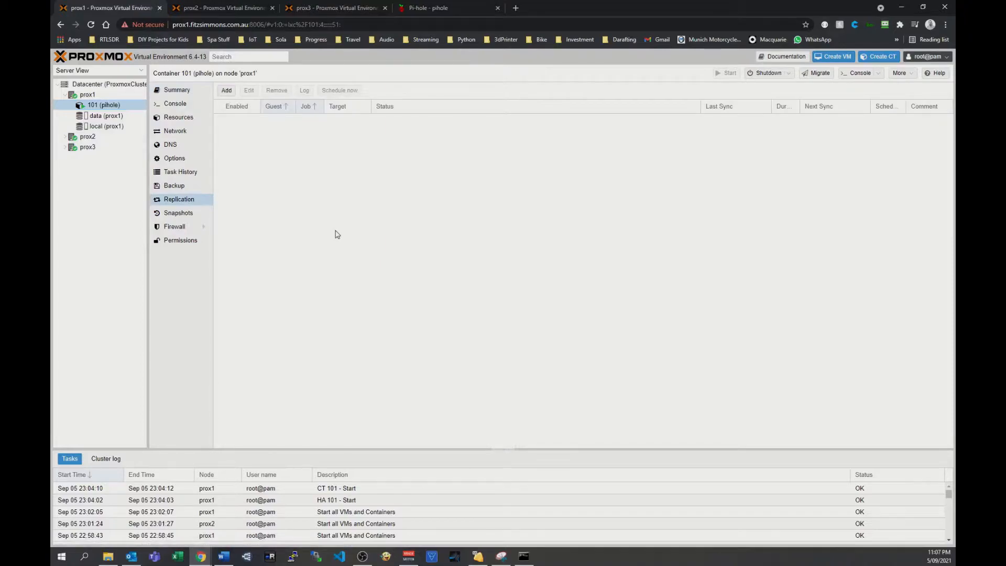
pyautogui.click(226, 91)
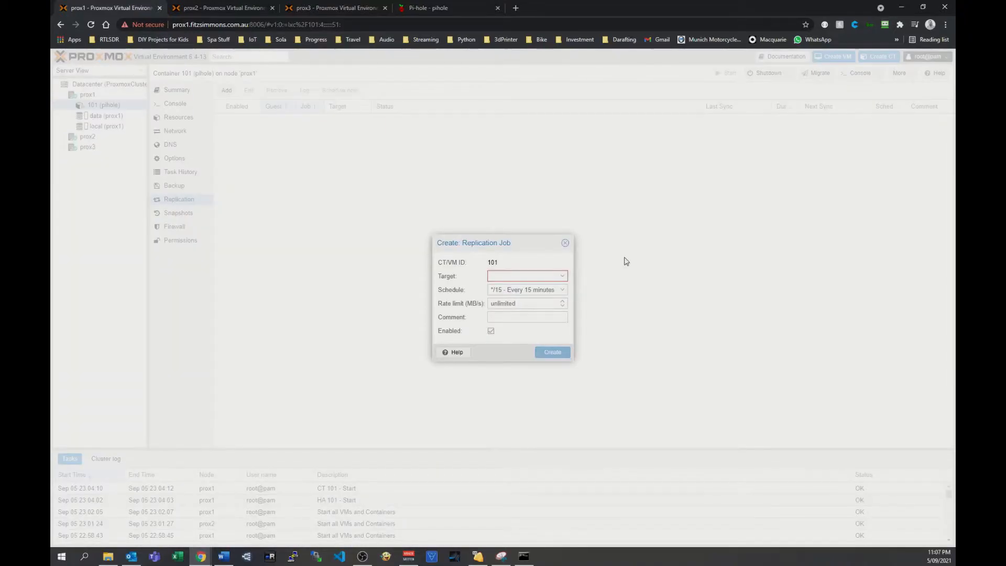
pyautogui.click(562, 277)
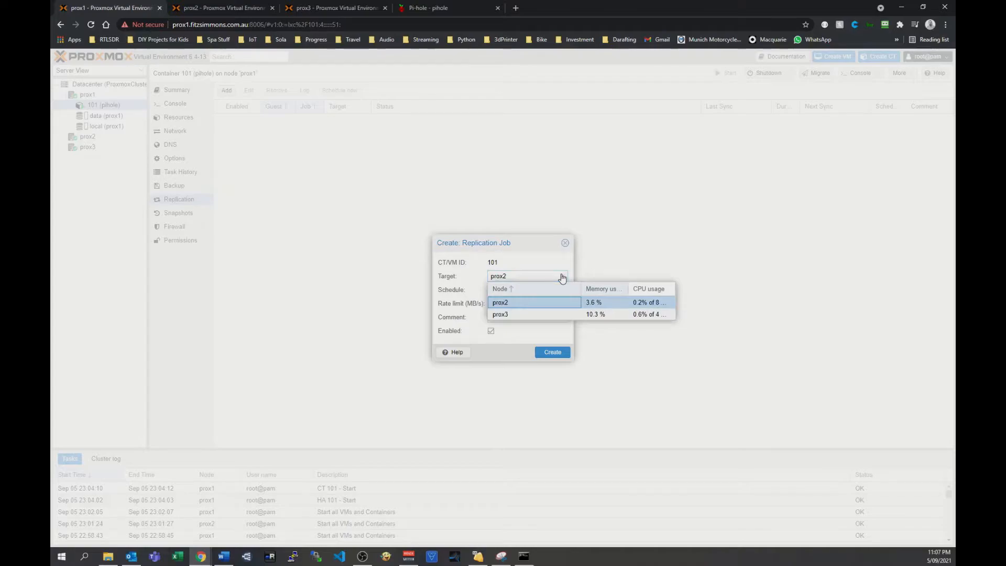
pyautogui.click(562, 276)
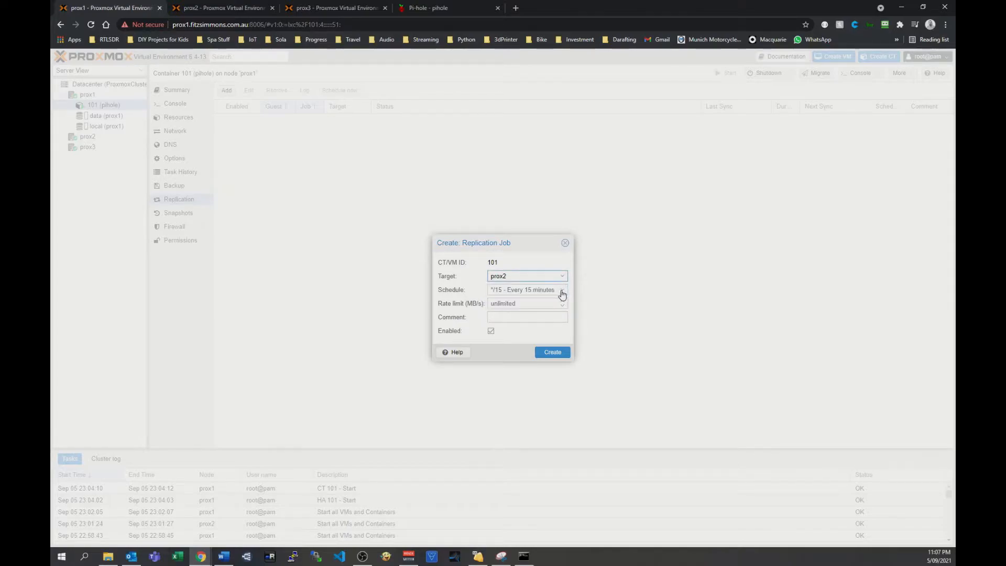
pyautogui.click(562, 292)
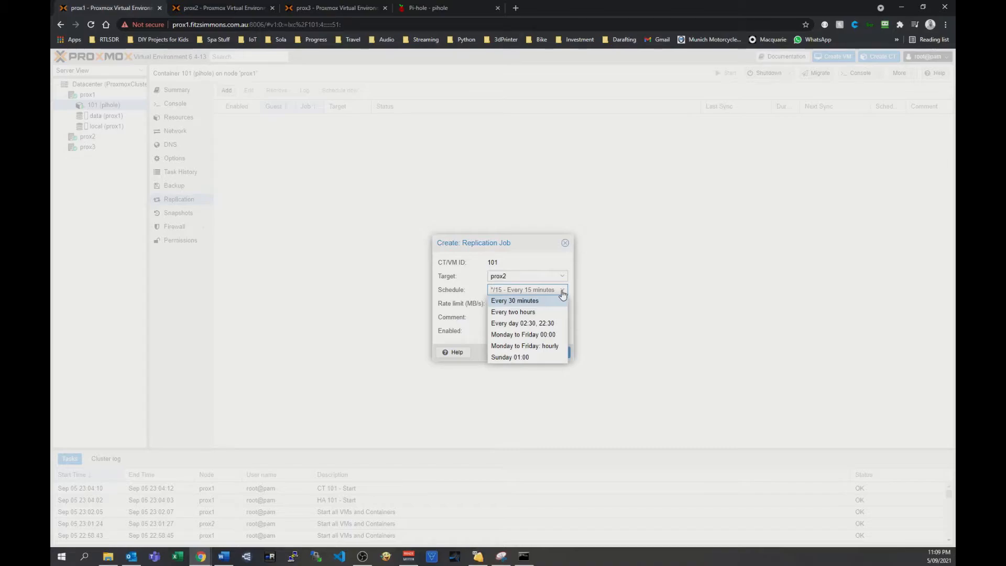
pyautogui.click(533, 258)
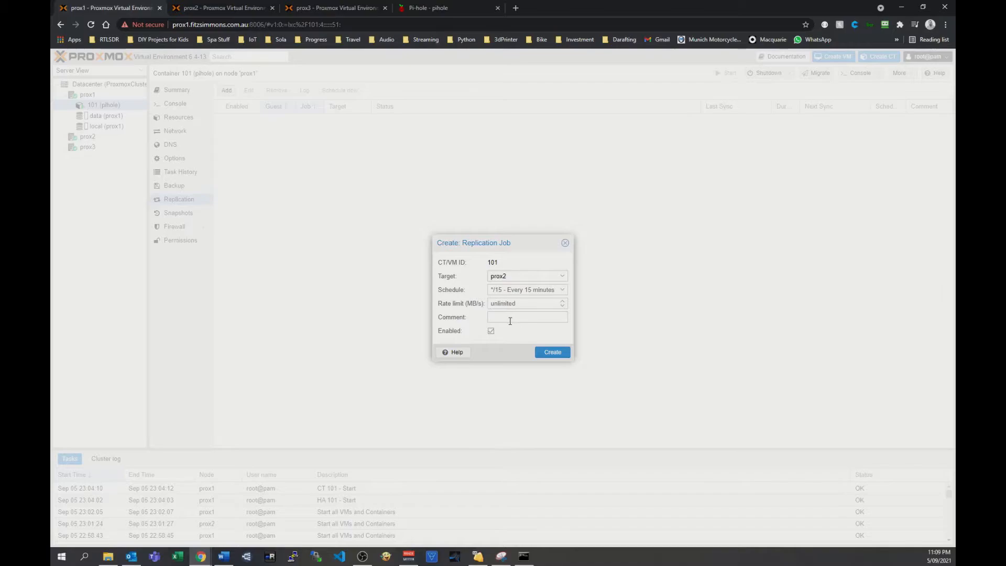
pyautogui.click(552, 351)
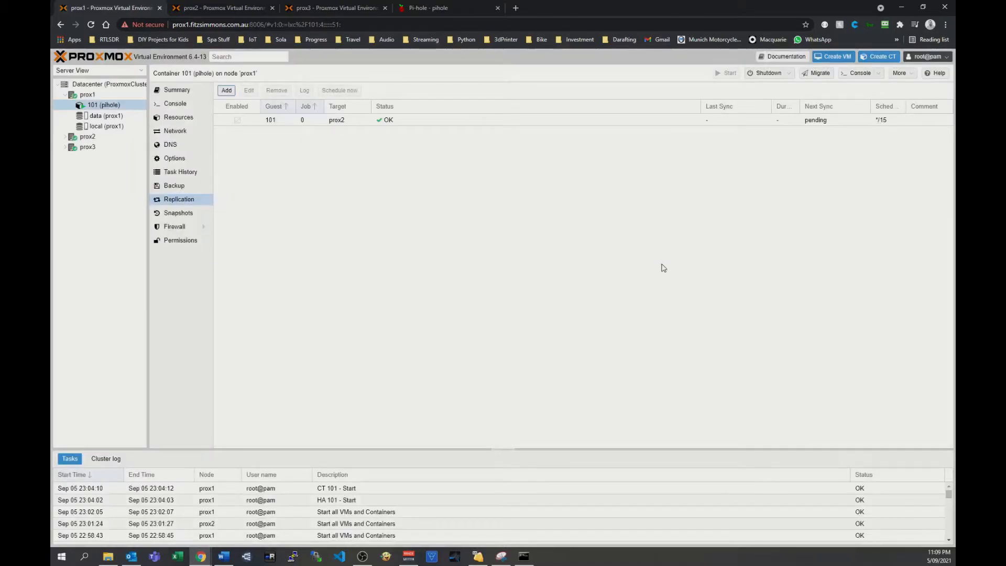
pyautogui.click(423, 122)
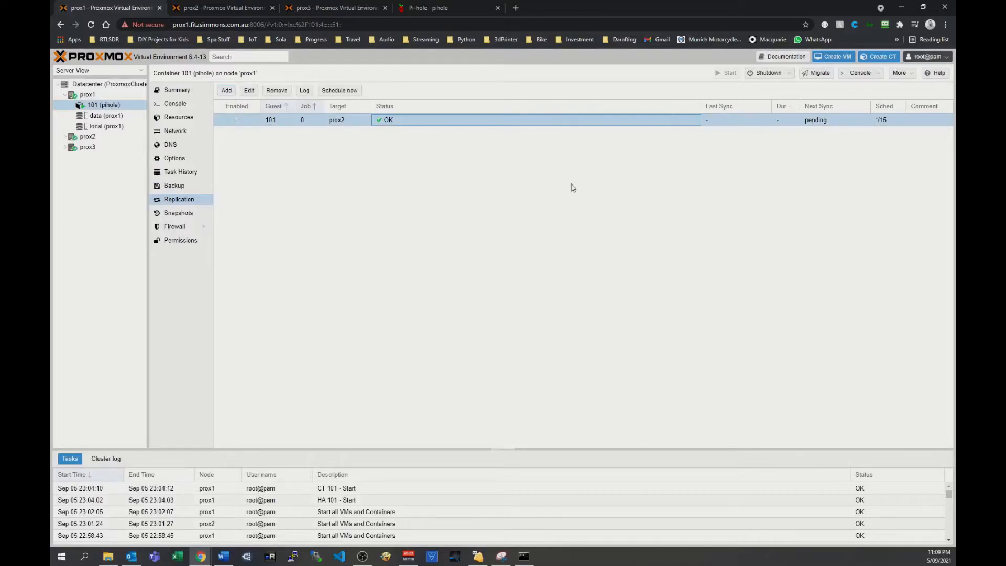
pyautogui.click(332, 91)
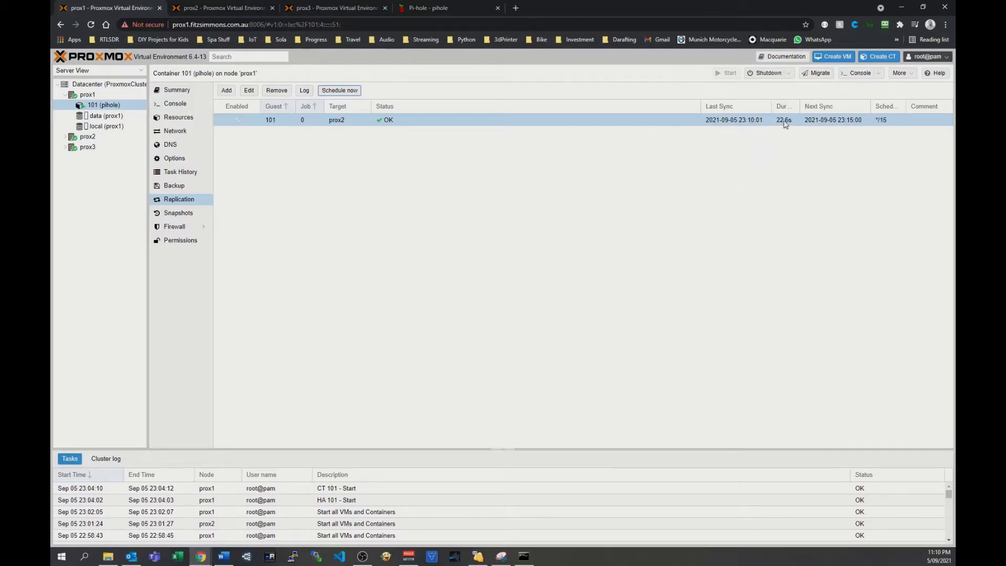
# Add a second replication job for container 101 targeting prox3 every 15 minutes, and schedule it to run now.
pyautogui.click(226, 90)
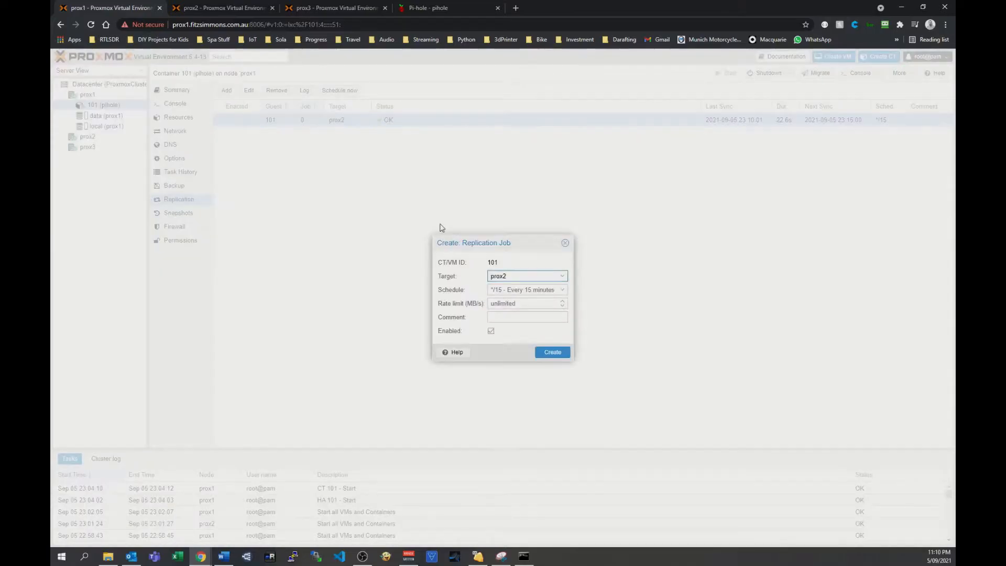
pyautogui.click(528, 275)
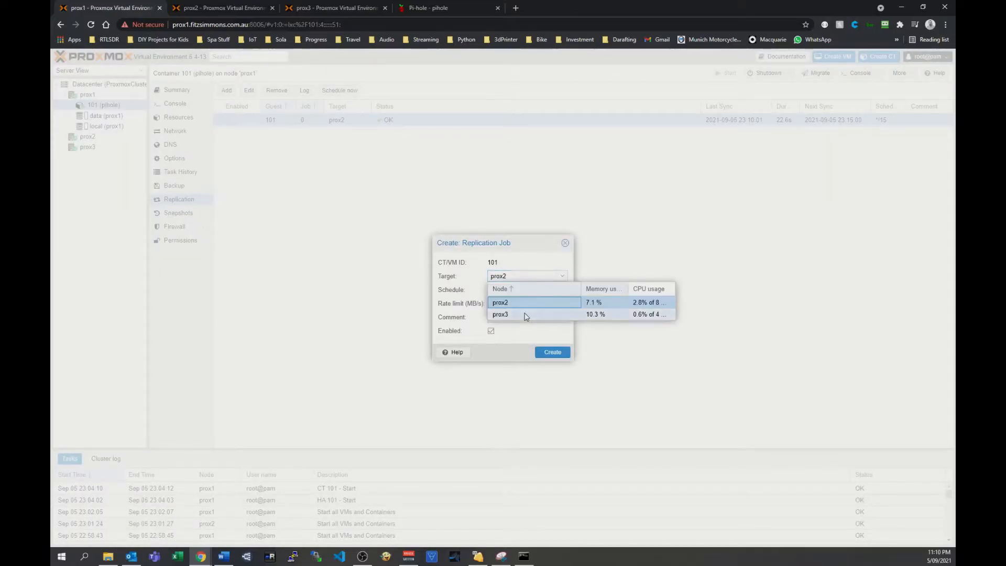
pyautogui.click(526, 315)
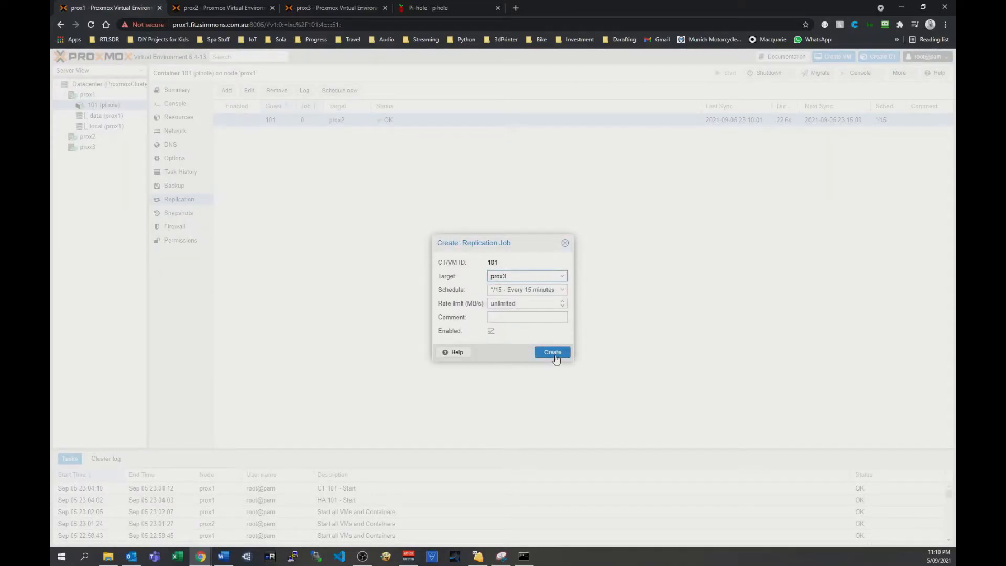
pyautogui.click(547, 353)
pyautogui.click(429, 133)
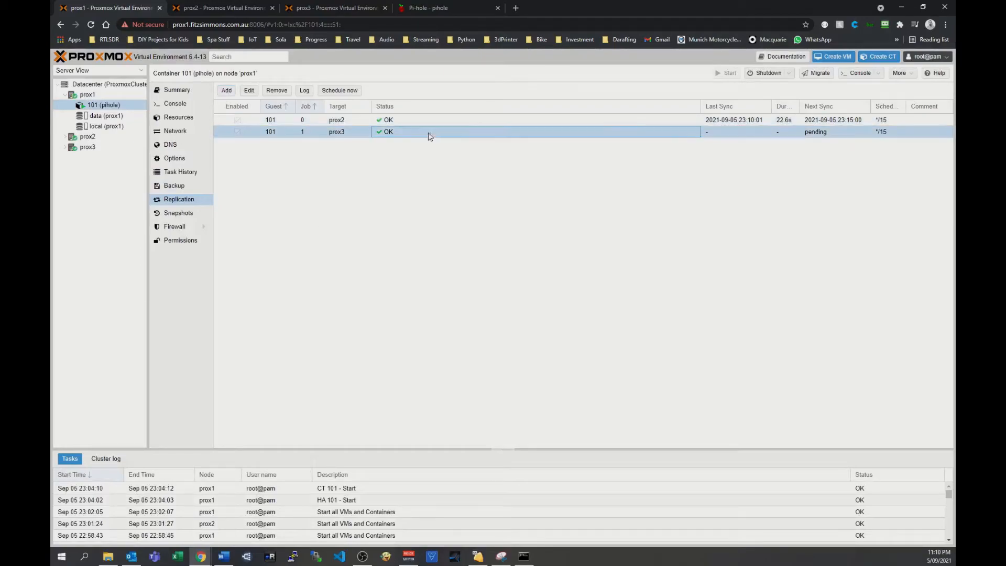
pyautogui.click(342, 91)
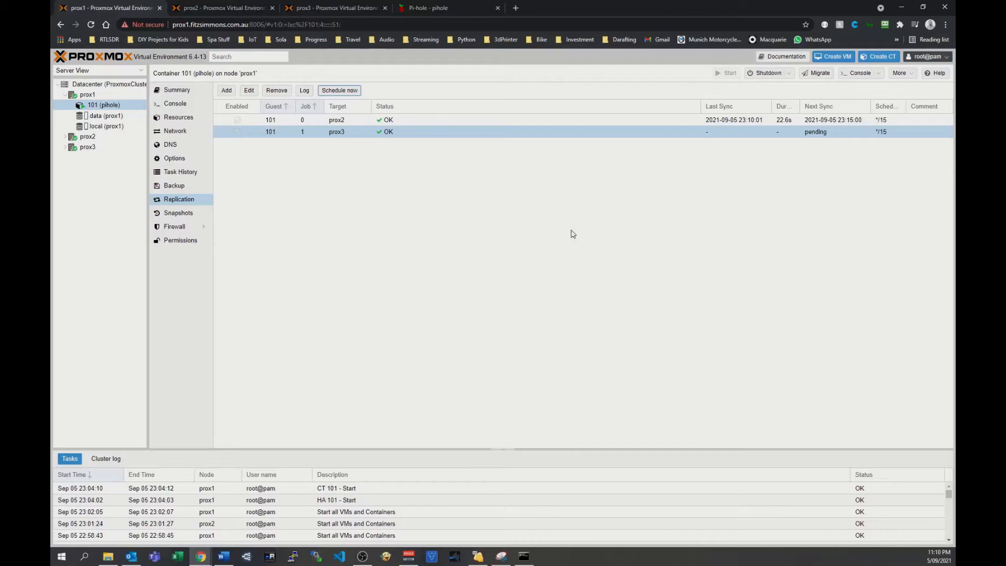
# Add container 101 as a Datacenter high-availability resource with max restart 1, max relocate 1 and request state started.
pyautogui.click(95, 85)
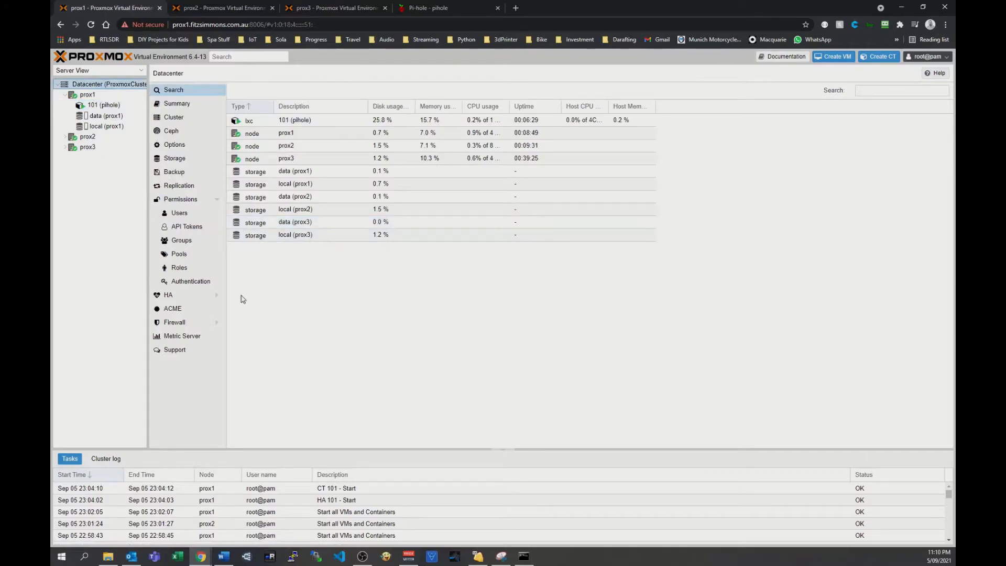
pyautogui.click(180, 293)
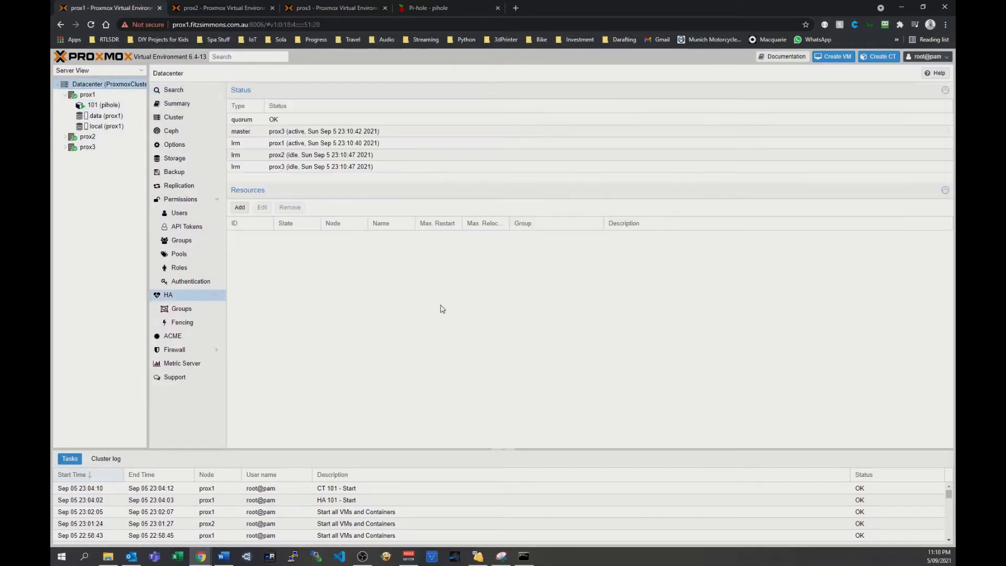
pyautogui.click(239, 208)
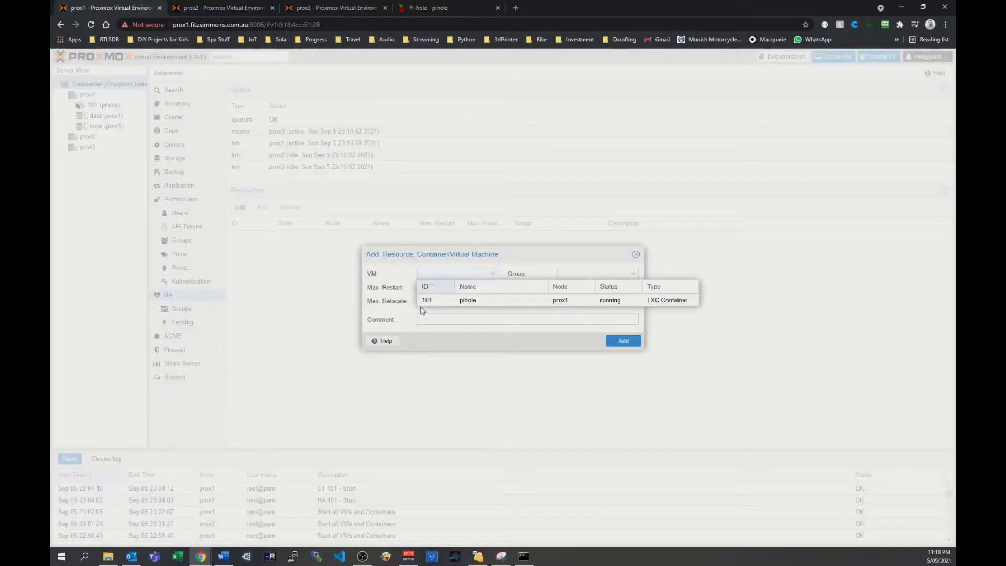
pyautogui.click(439, 300)
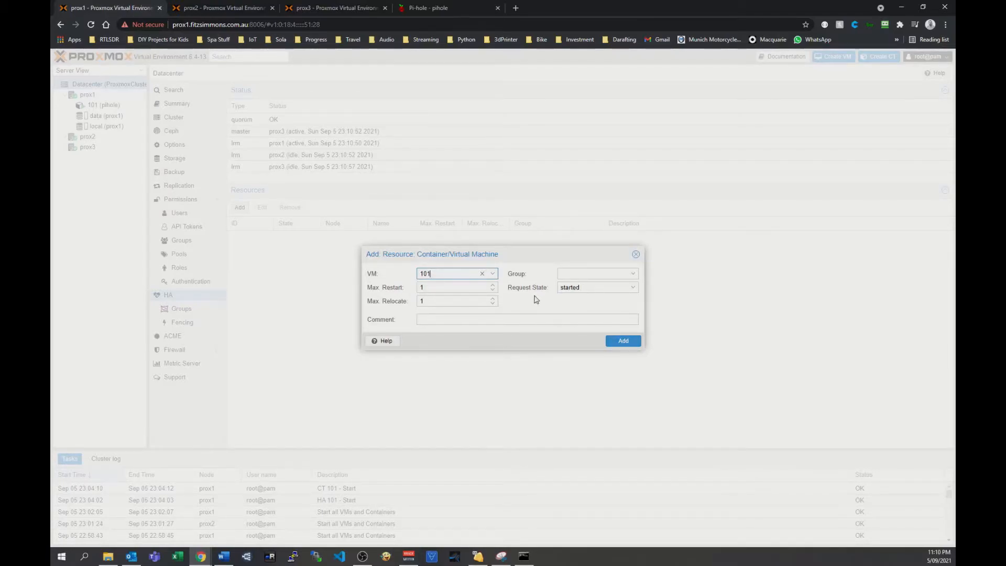
pyautogui.click(621, 289)
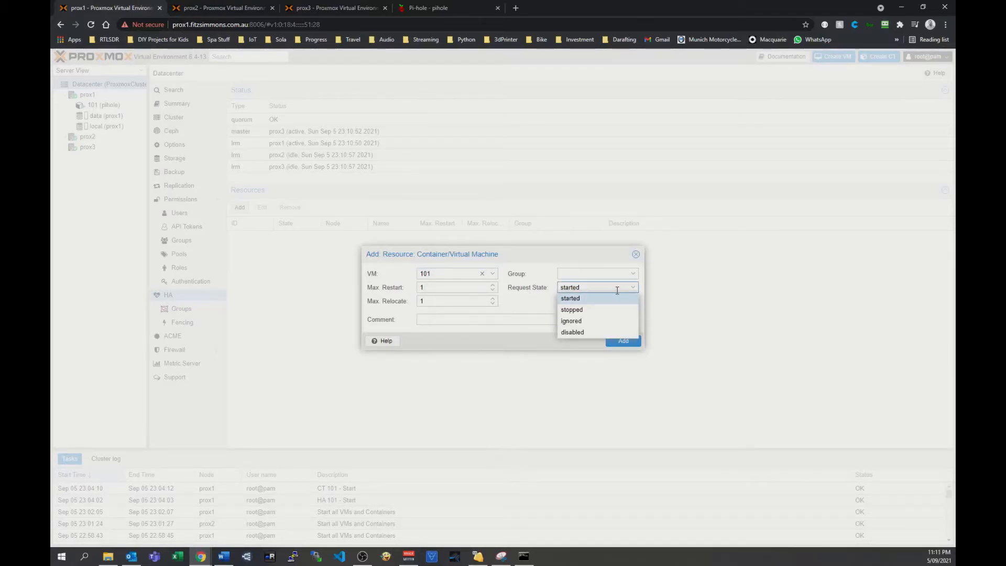
pyautogui.click(571, 298)
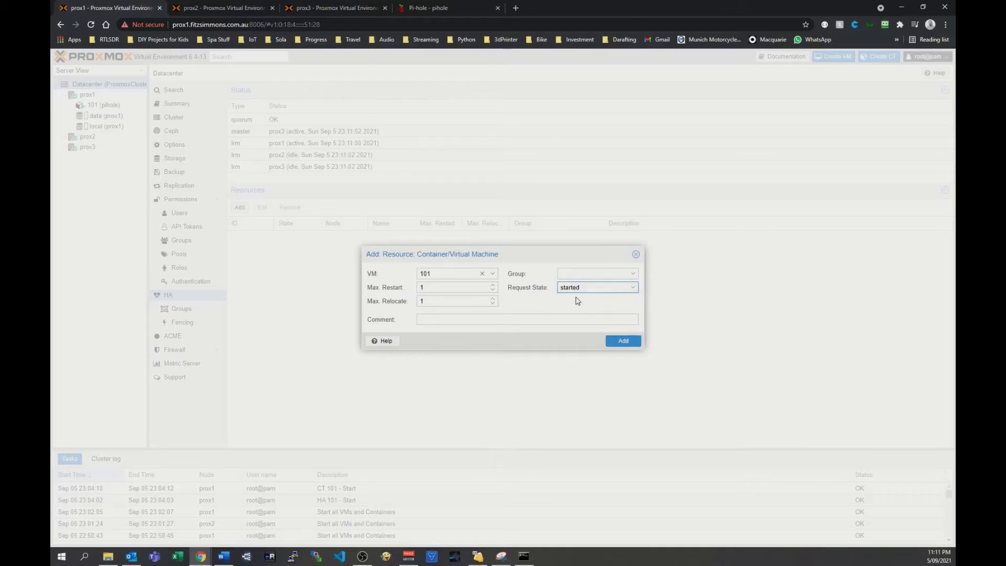
pyautogui.click(622, 341)
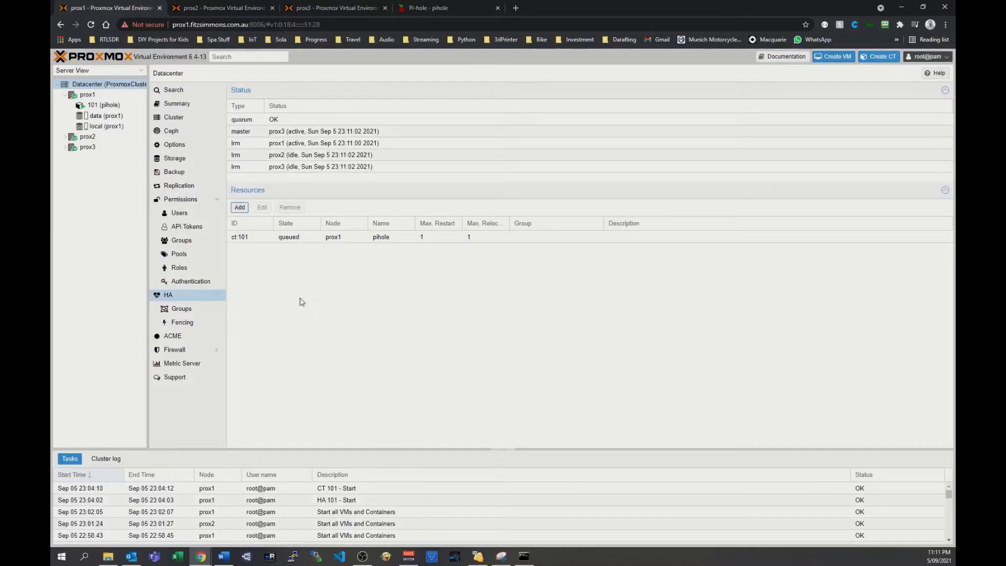
pyautogui.click(260, 238)
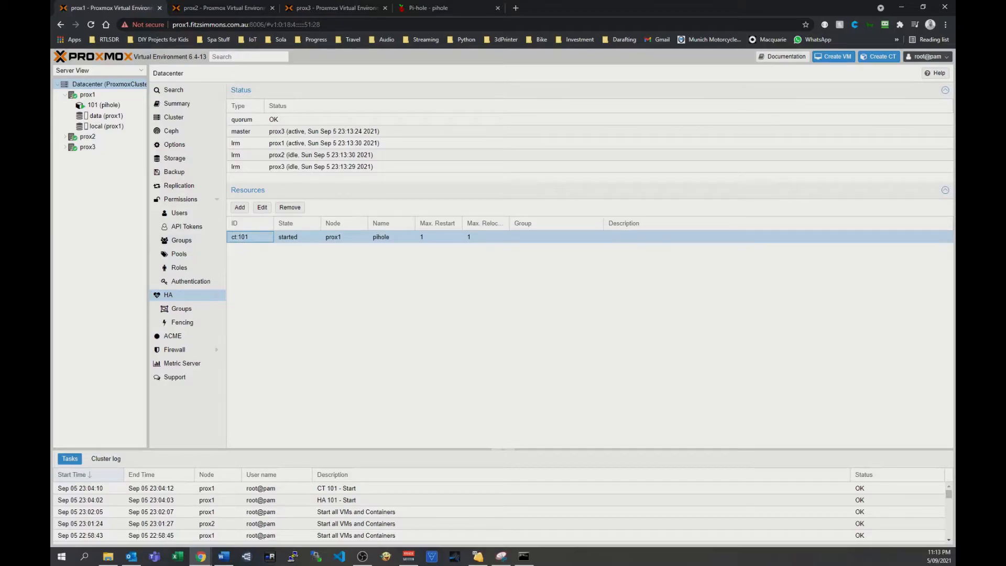
# Switch to the Command Prompt pinging 10.110.10.5 and place its window beside the server tree and HA resources to monitor node prox1.
pyautogui.hotkey('alt', 'Tab')
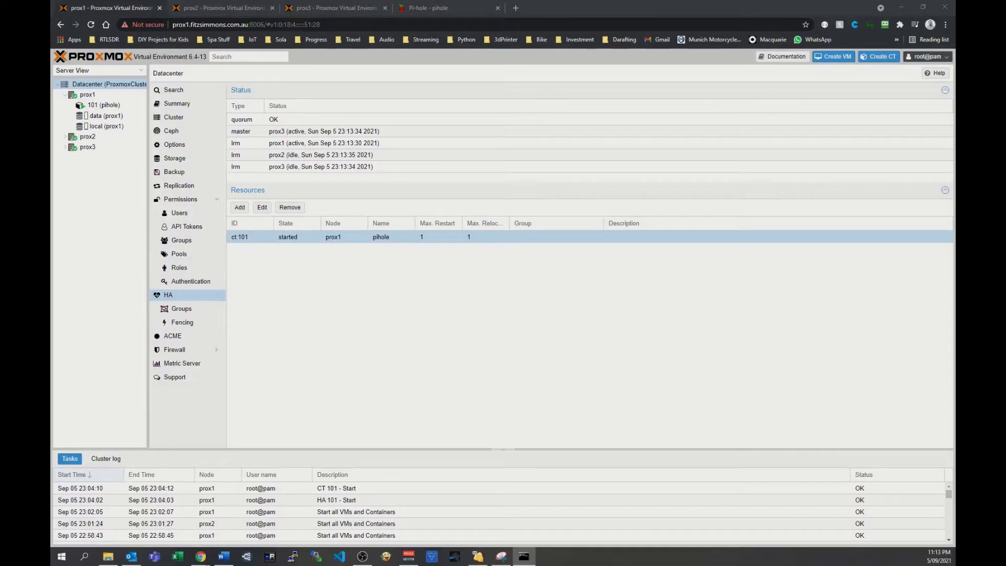
pyautogui.moveTo(51, 103); pyautogui.dragTo(548, 103)
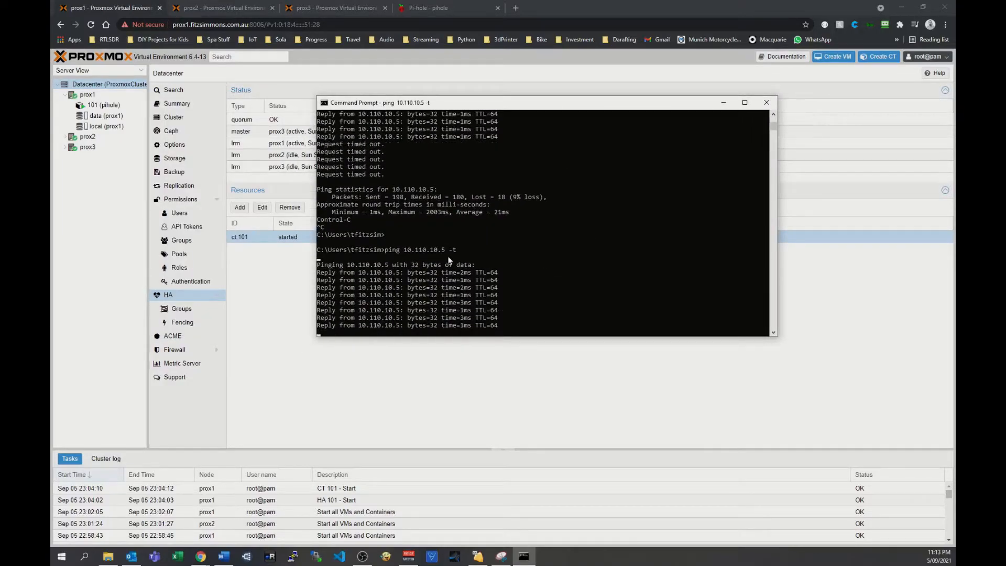
pyautogui.moveTo(543, 108); pyautogui.dragTo(705, 105)
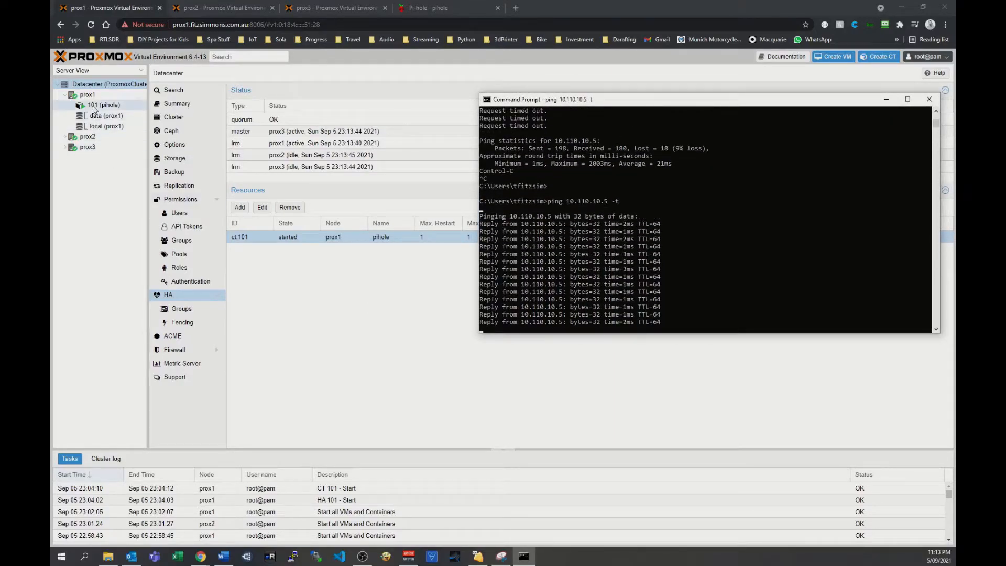
pyautogui.moveTo(93, 110)
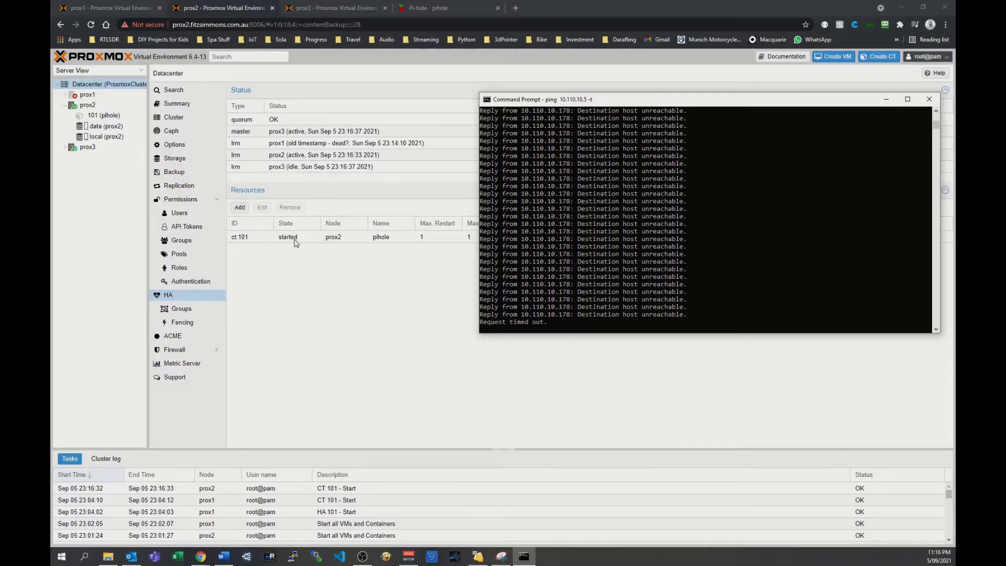
# Check container 101 under node prox2 and reload the Pi-hole dashboard at 10.110.10.8 to test the failover.
pyautogui.click(106, 120)
pyautogui.click(453, 9)
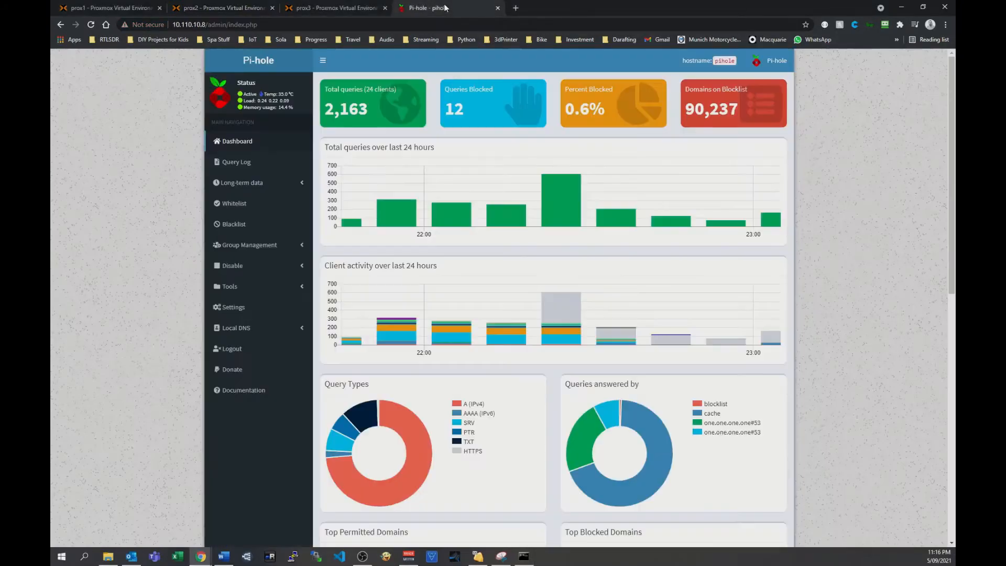
pyautogui.click(90, 25)
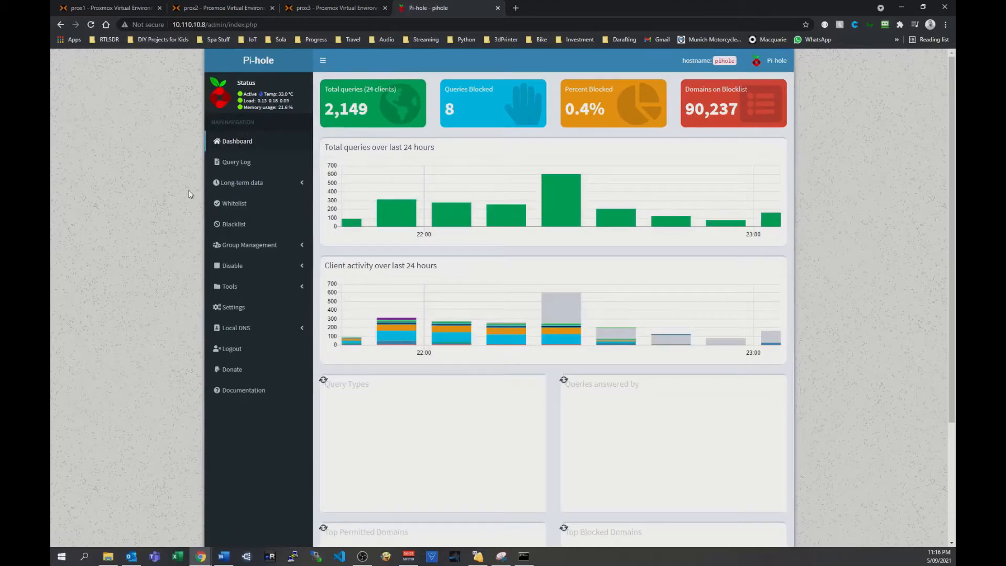
# Open the prox1 shell from the prox2 web interface, download install.sh from whiskerz007/proxmox_hassos_install on GitHub with wget, and install unzip with apt.
pyautogui.click(198, 10)
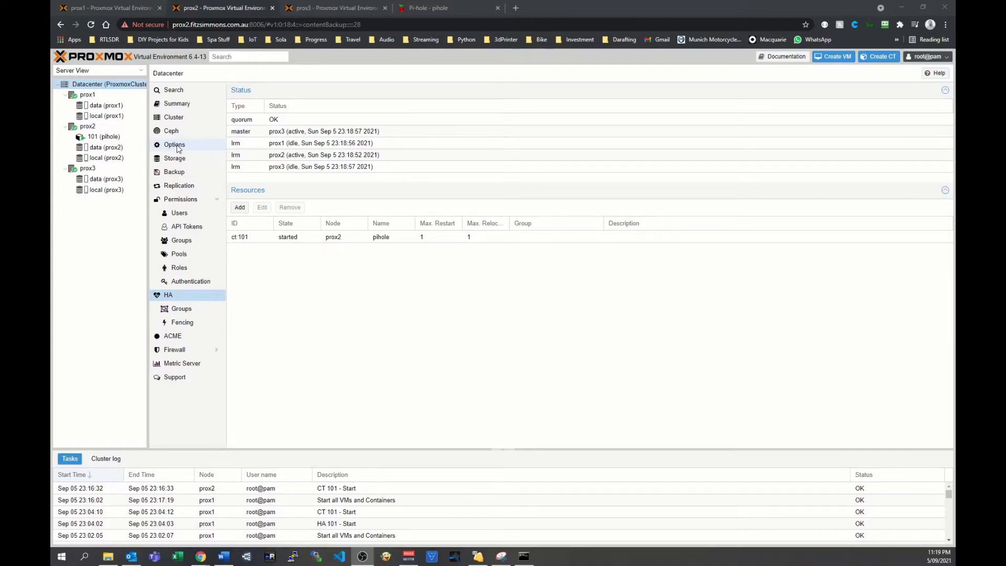
pyautogui.click(83, 97)
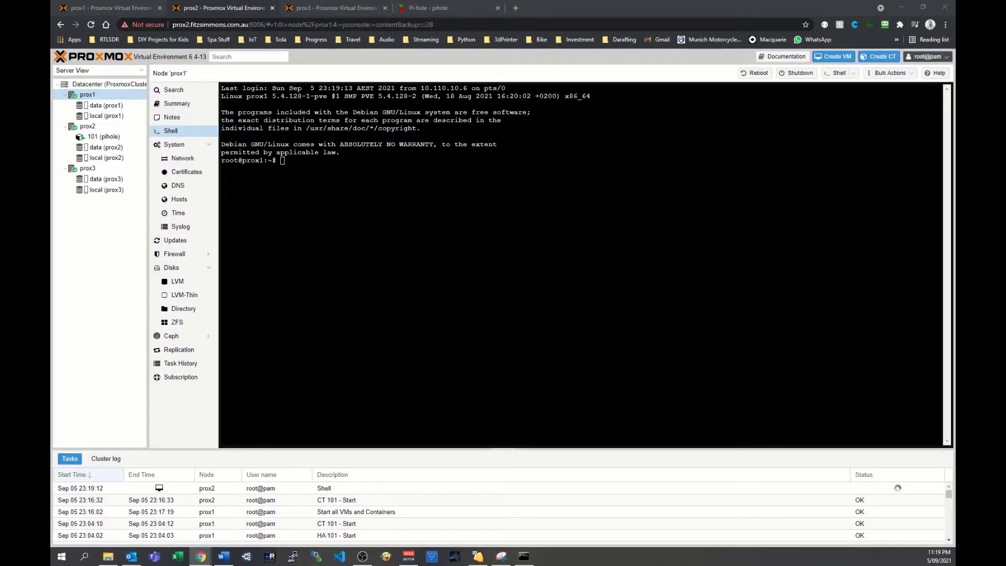
pyautogui.write('wget https://github.com/whiskerz007/proxmox_hassos_install/raw/master/install.sh')
pyautogui.press('Return')
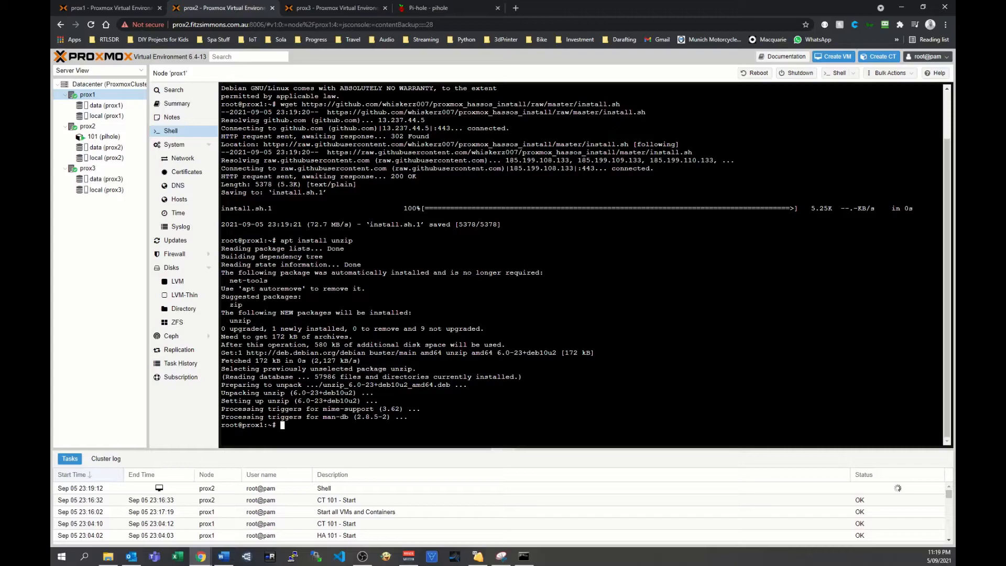
# Use sed to append a "zip" case running unzip -o $FILE after the gz case of install.sh, output to temp.sh, and move temp.sh over install.sh.
pyautogui.write('sed \'/*"gz") gunzip -f $FILE;;/a\\ \\ *"zip") unzip -o $FILE;;\' install.sh > temp.sh')
pyautogui.press('Return')
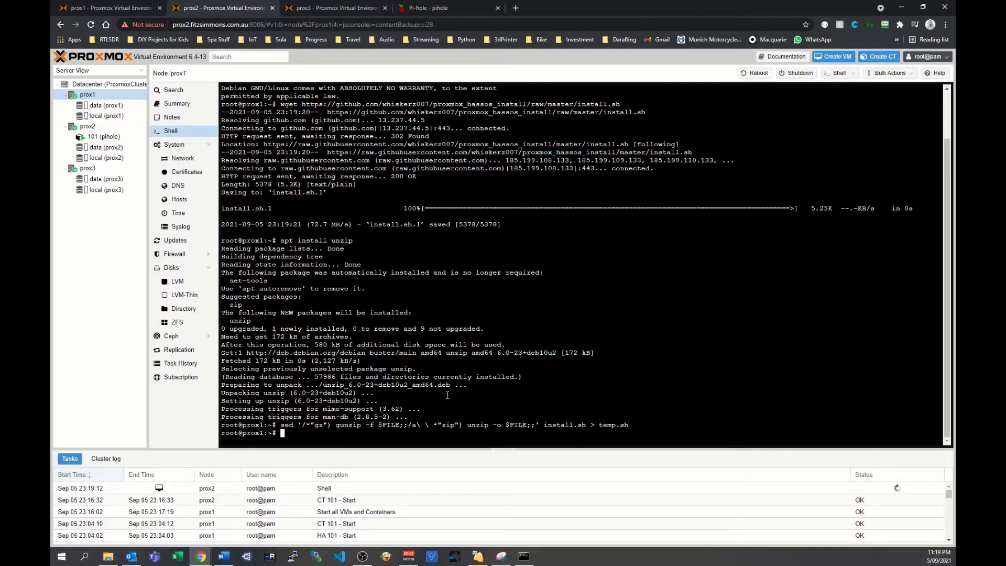
pyautogui.write('mv temp.sh install.sh')
pyautogui.press('Return')
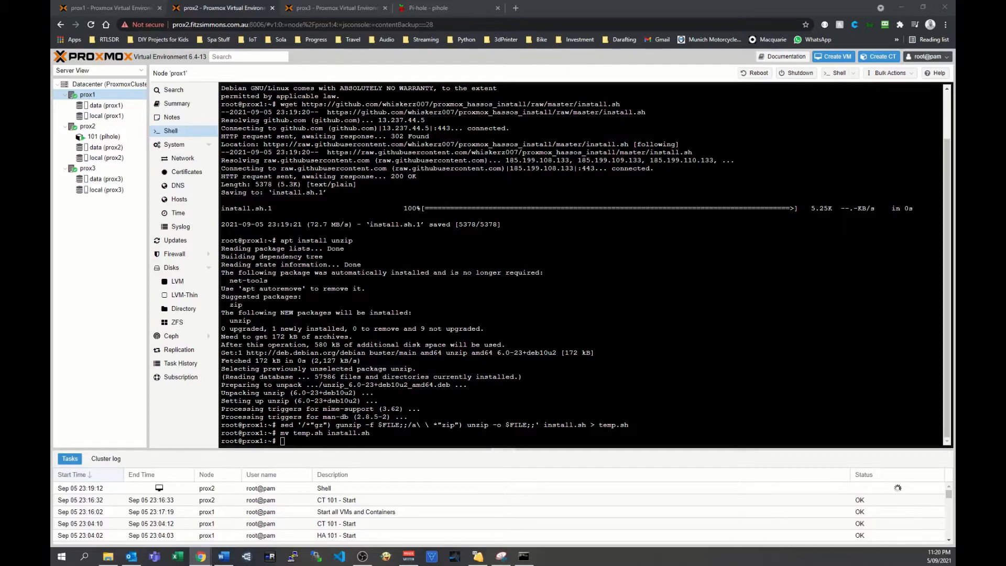
# Set the permissions of install.sh to 755 and run the script to create the Home Assistant OS virtual machine.
pyautogui.write('chmod 755 install.sh')
pyautogui.press('Return')
pyautogui.write('./install.sh')
pyautogui.press('Return')
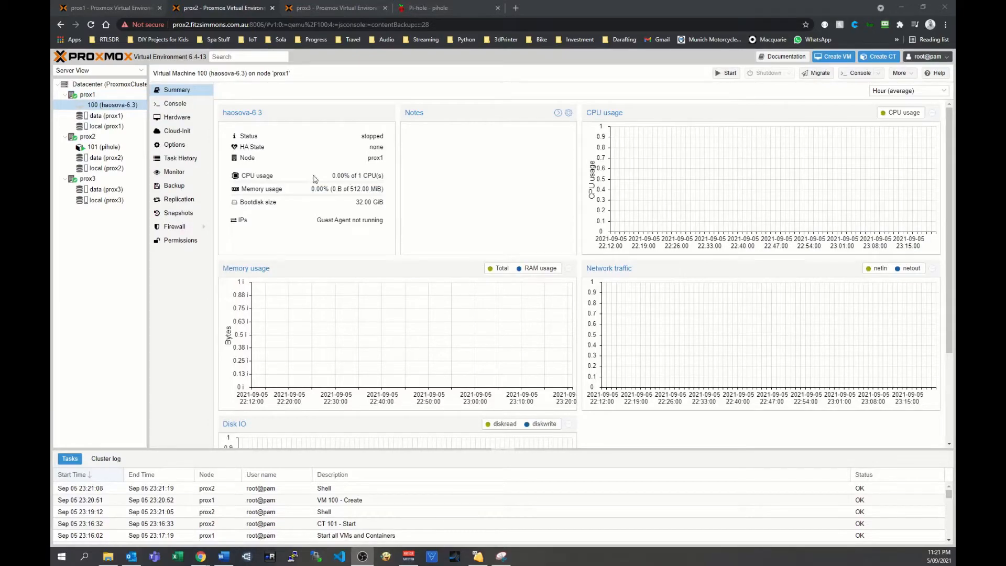
# Add a serial port to the hardware of virtual machine 100 (haosova-6.3).
pyautogui.click(195, 117)
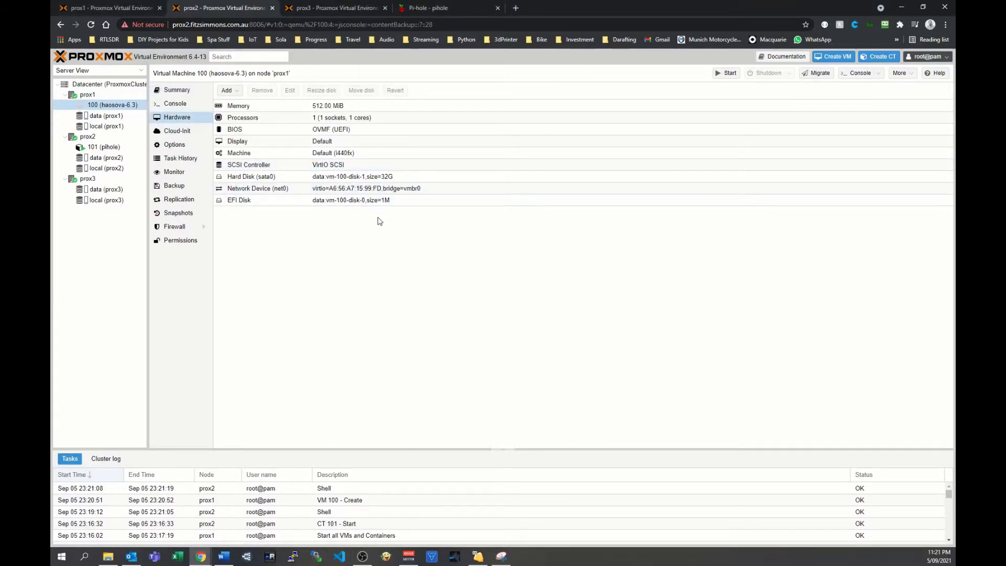
pyautogui.click(226, 91)
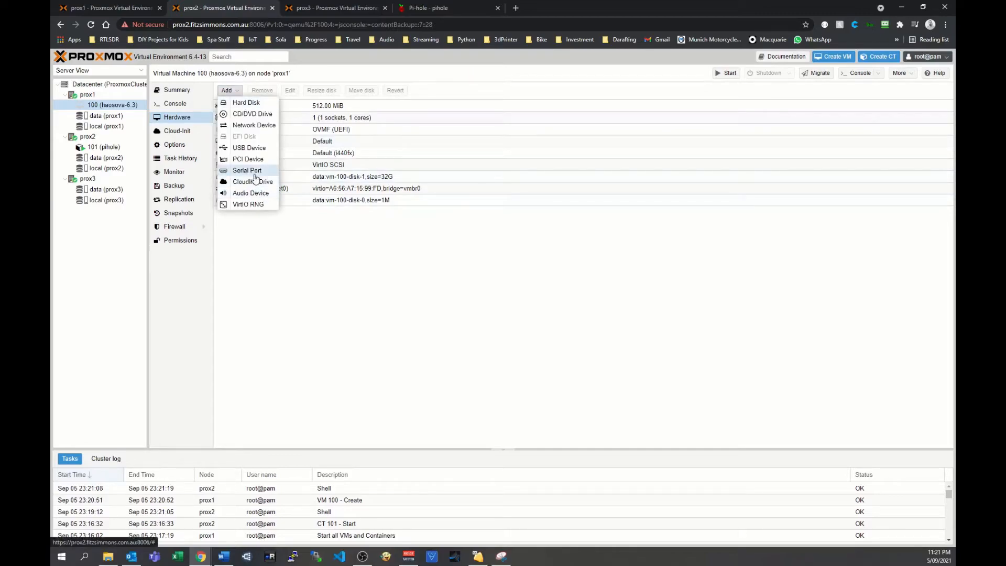
pyautogui.click(247, 171)
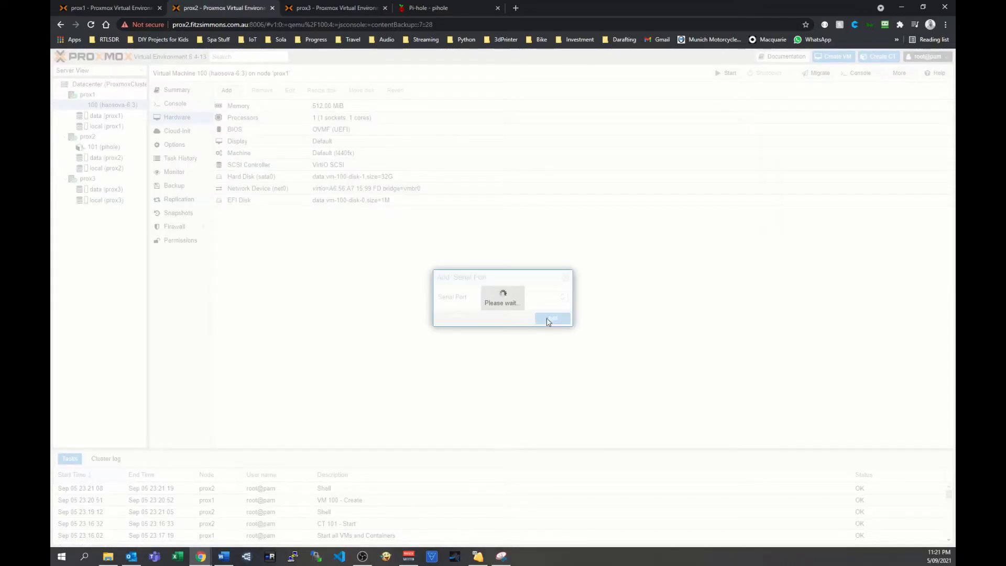
pyautogui.click(545, 318)
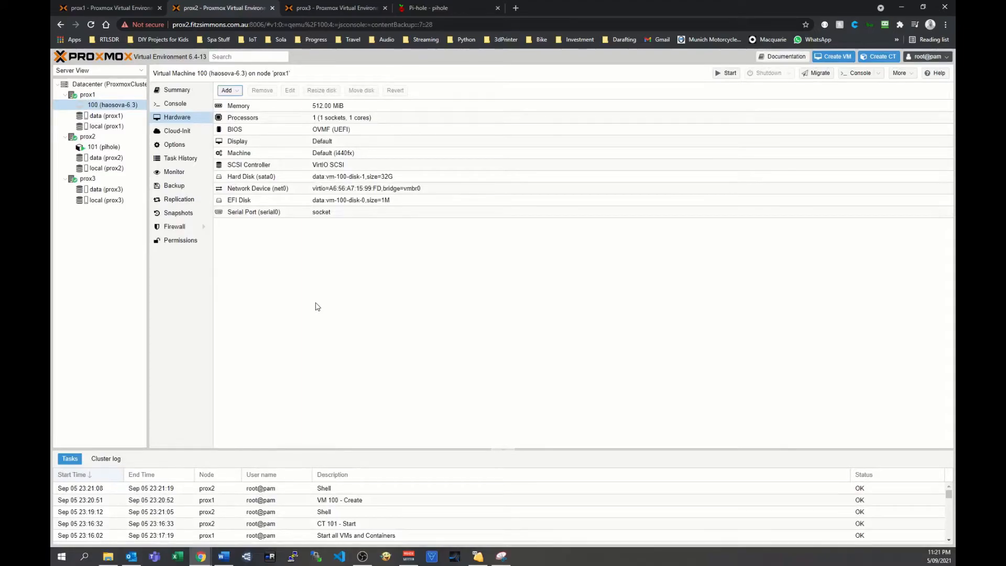
pyautogui.click(283, 216)
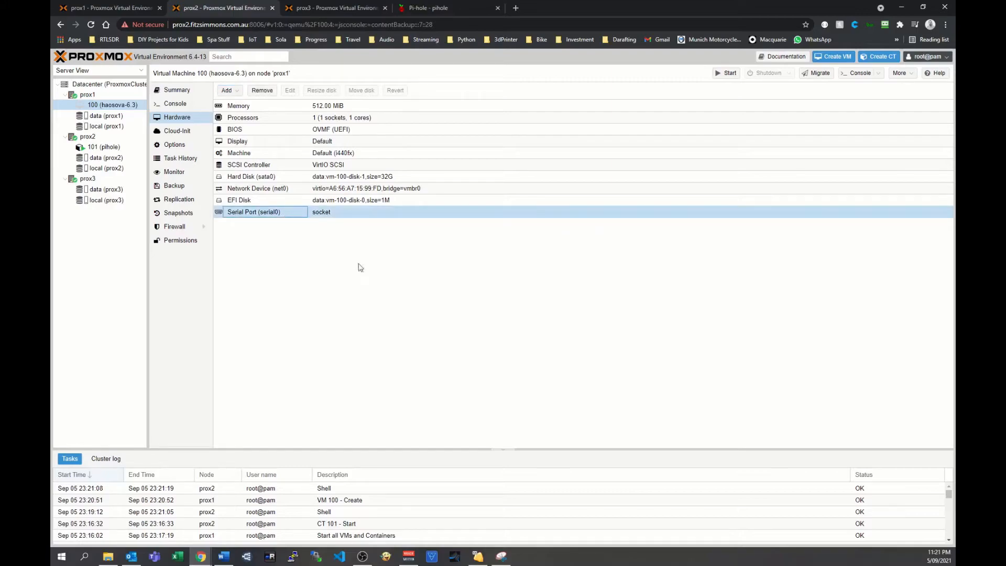
# Set the memory of virtual machine 100 to 6 GiB and its processors to 4 cores.
pyautogui.click(263, 107)
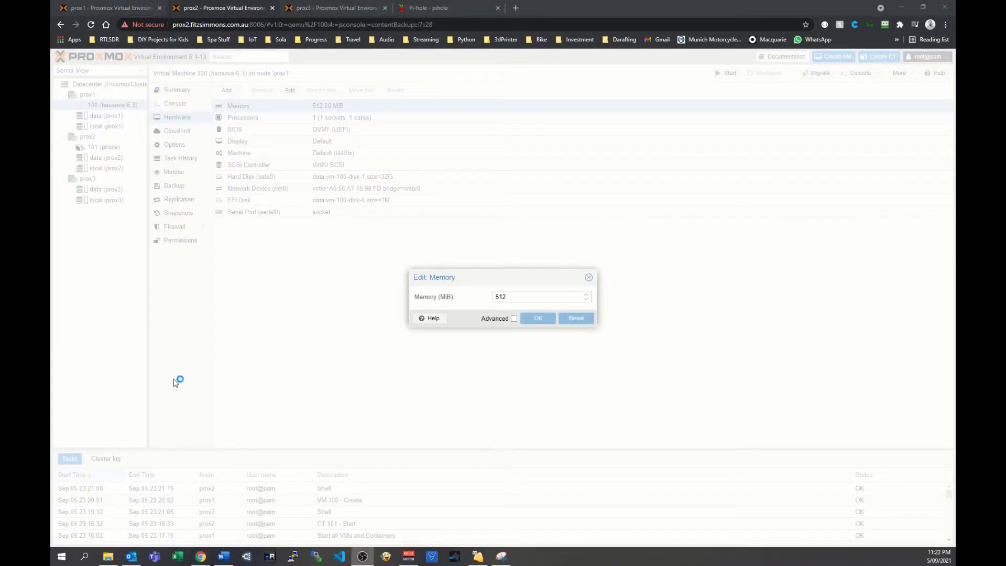
pyautogui.click(489, 296)
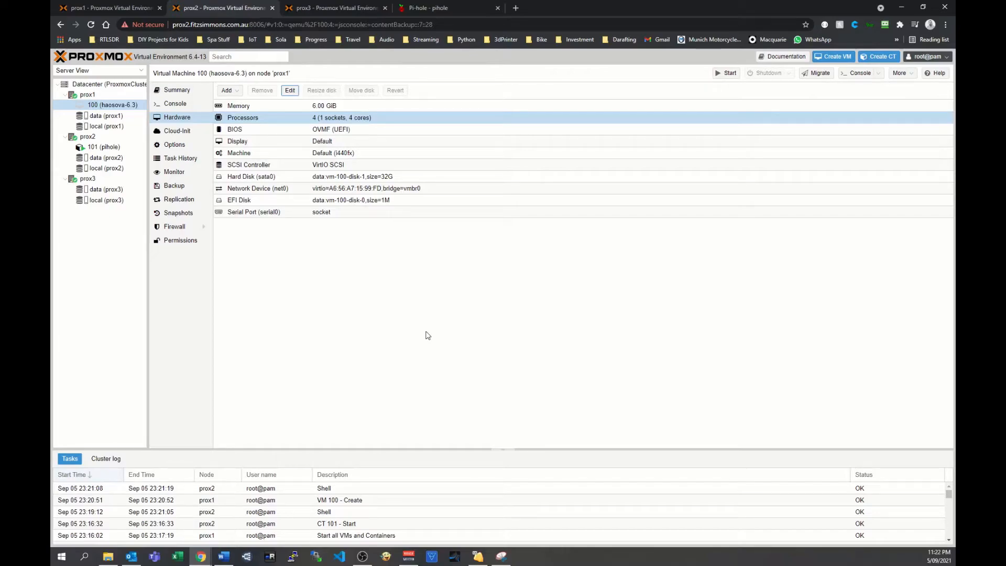
# Start virtual machine 100 and open its summary.
pyautogui.click(296, 130)
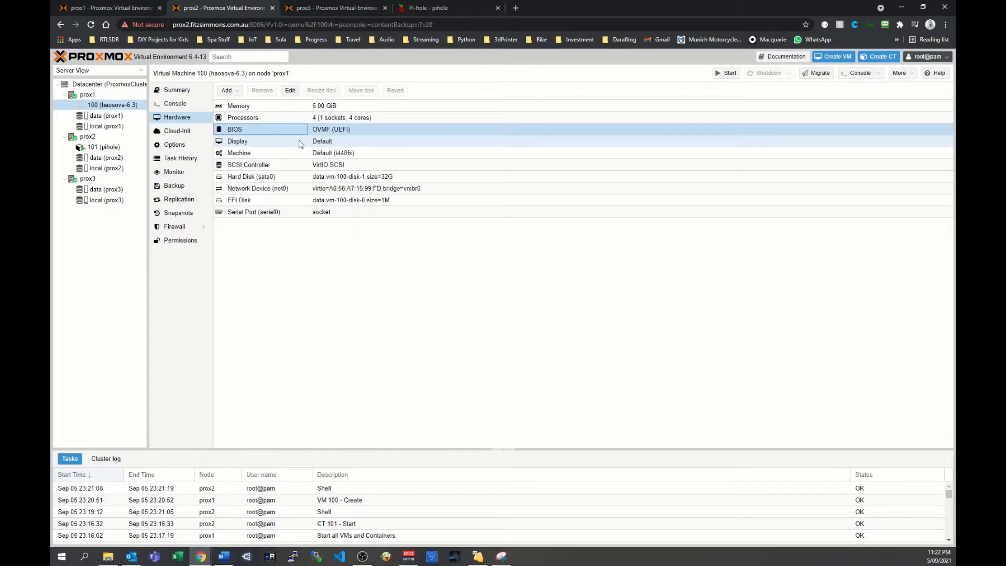
pyautogui.click(301, 142)
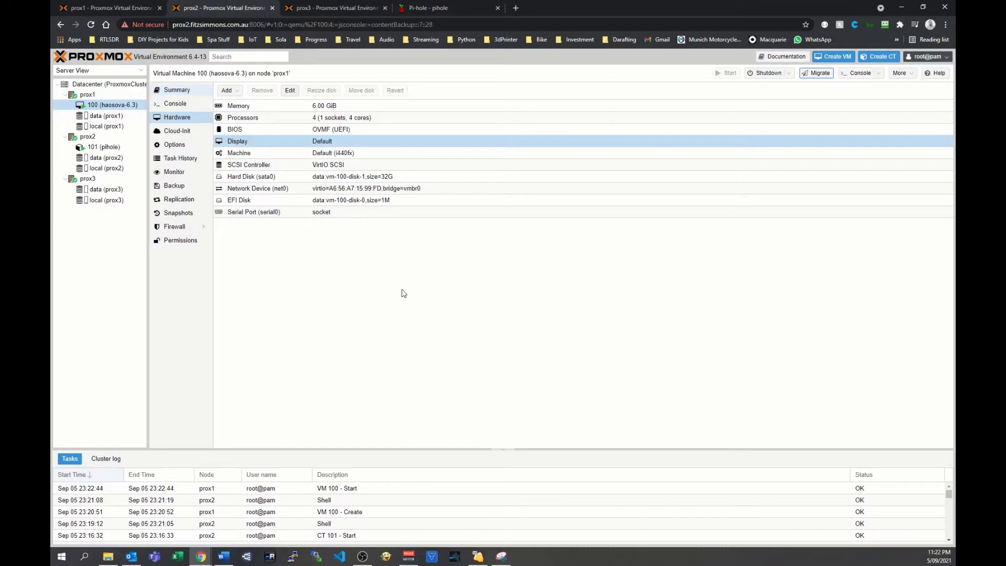
pyautogui.click(176, 89)
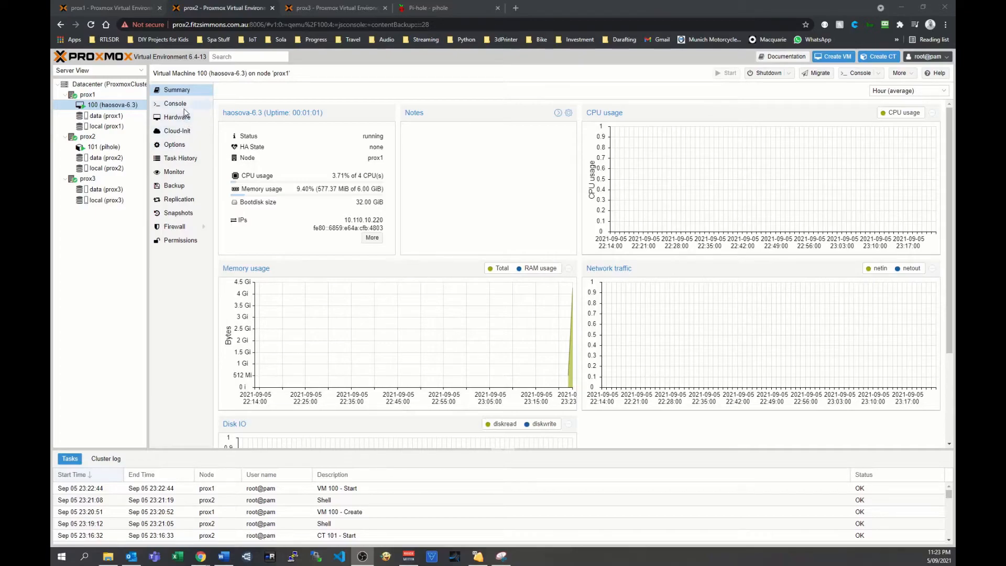
# Open the serial console of virtual machine 100 in its own window and log in to Home Assistant OS as root.
pyautogui.click(858, 74)
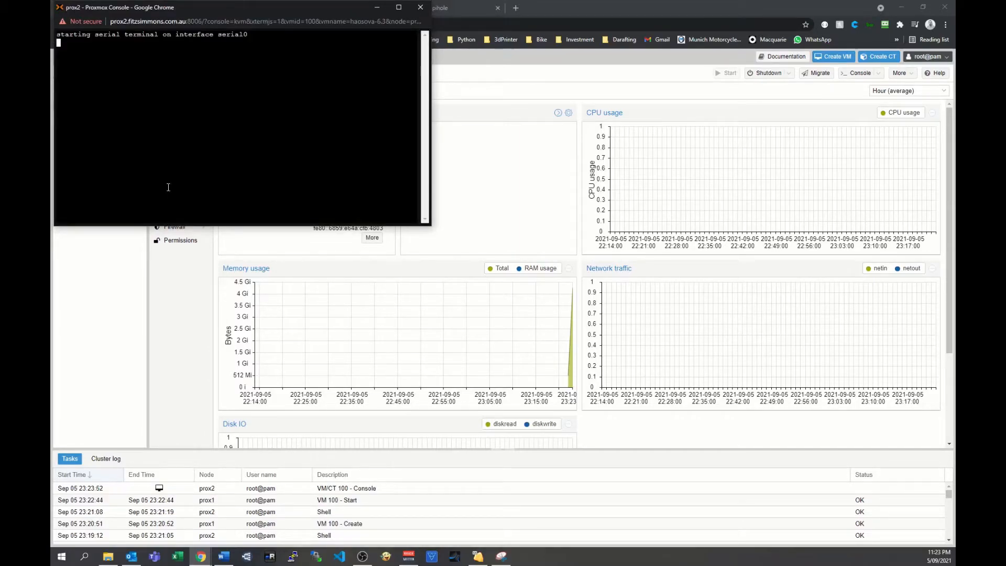
pyautogui.moveTo(270, 13); pyautogui.dragTo(428, 66)
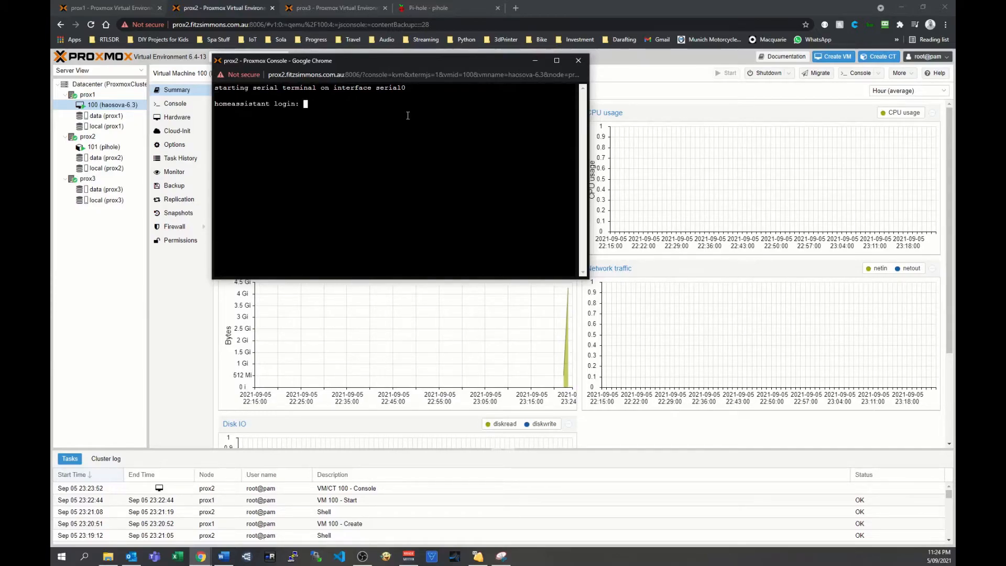
pyautogui.write('login')
pyautogui.press('Return')
pyautogui.press('Return')
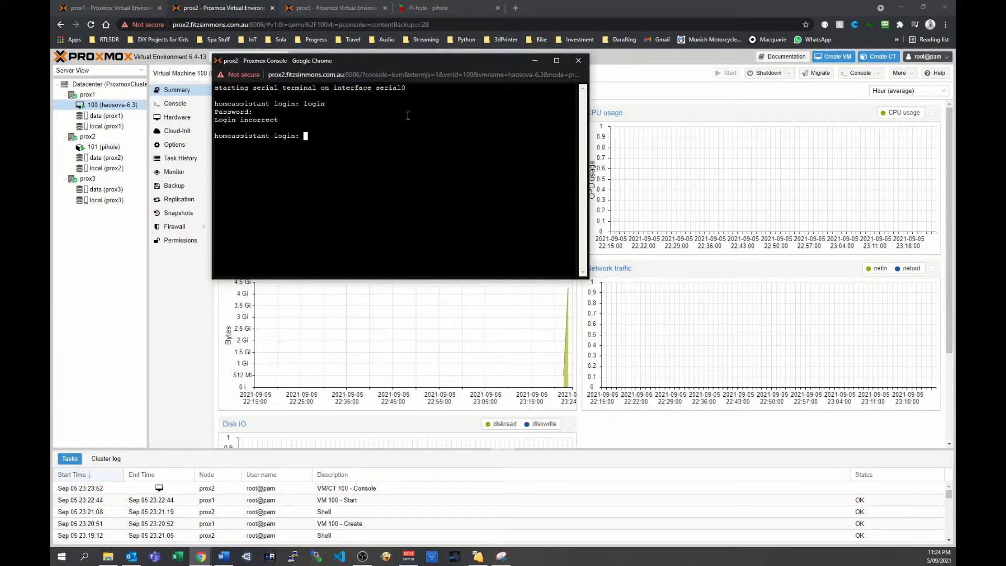
pyautogui.write('root')
pyautogui.press('Return')
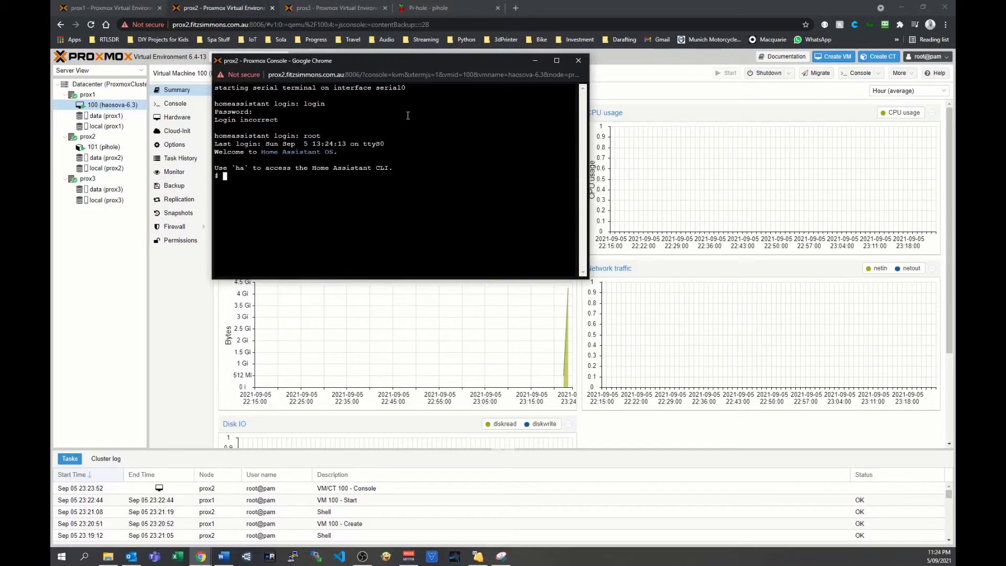
# Use sed -i to append console=ttyS0 to the kernel command line in /mnt/boot/cmdline.txt.
pyautogui.rightClick(280, 184)
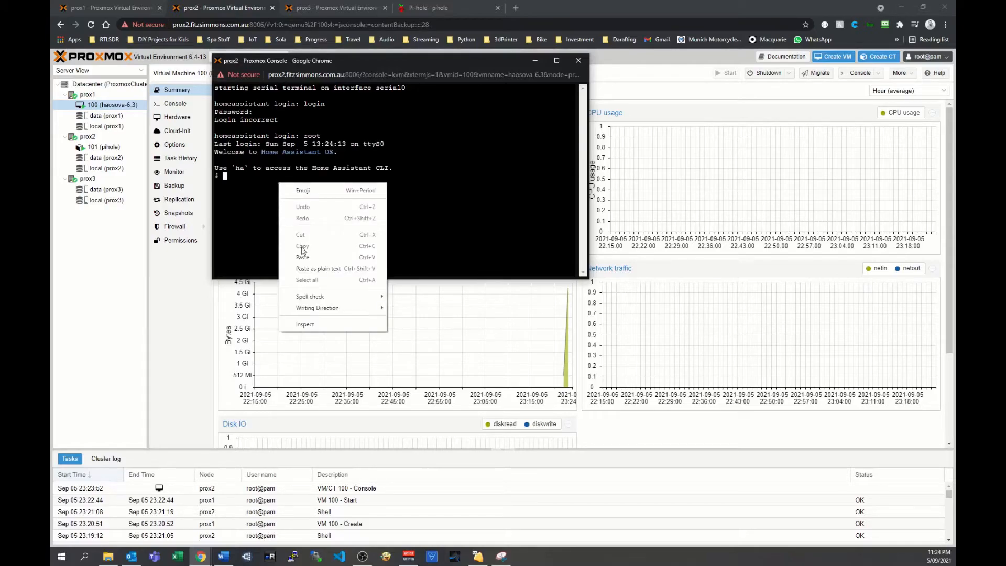
pyautogui.click(317, 252)
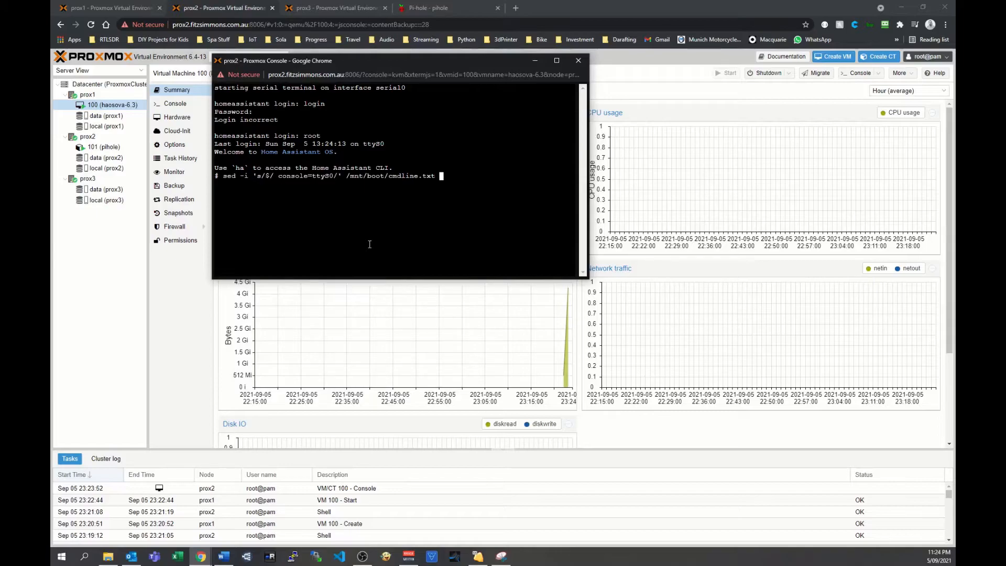
pyautogui.press('Return')
# Use nmcli to set manual IPv4 address 10.110.10.9/24, gateway 10.110.10.1 and DNS 8.8.8.8,8.8.4.4, run the follow-up command, and close the console.
pyautogui.hotkey('alt', 'Tab')
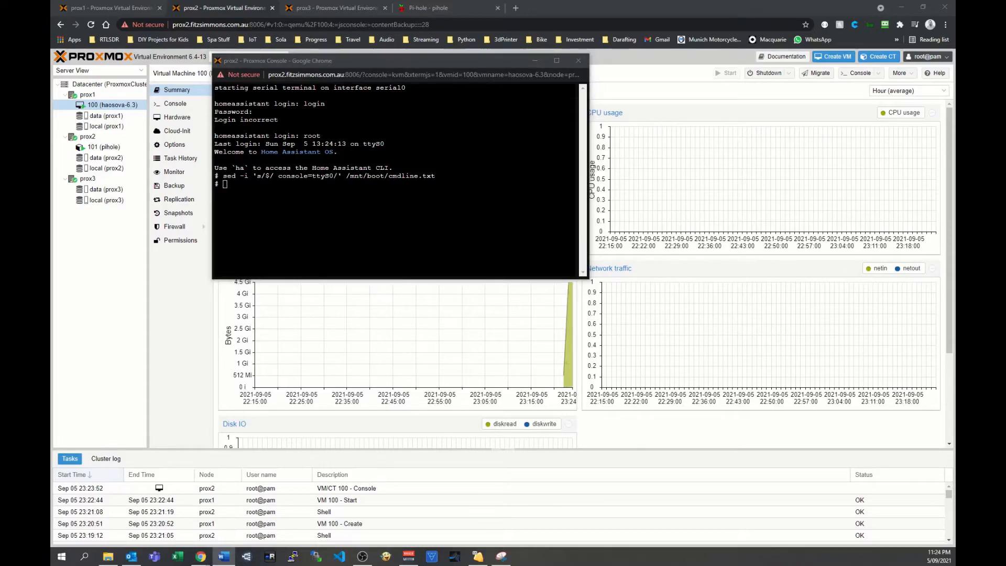
pyautogui.hotkey('alt', 'Tab')
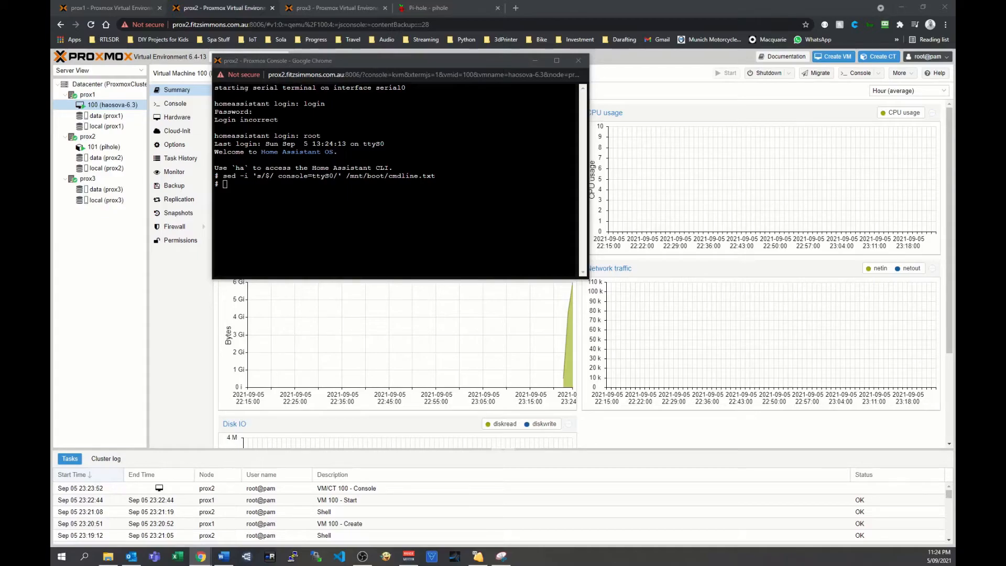
pyautogui.rightClick(247, 189)
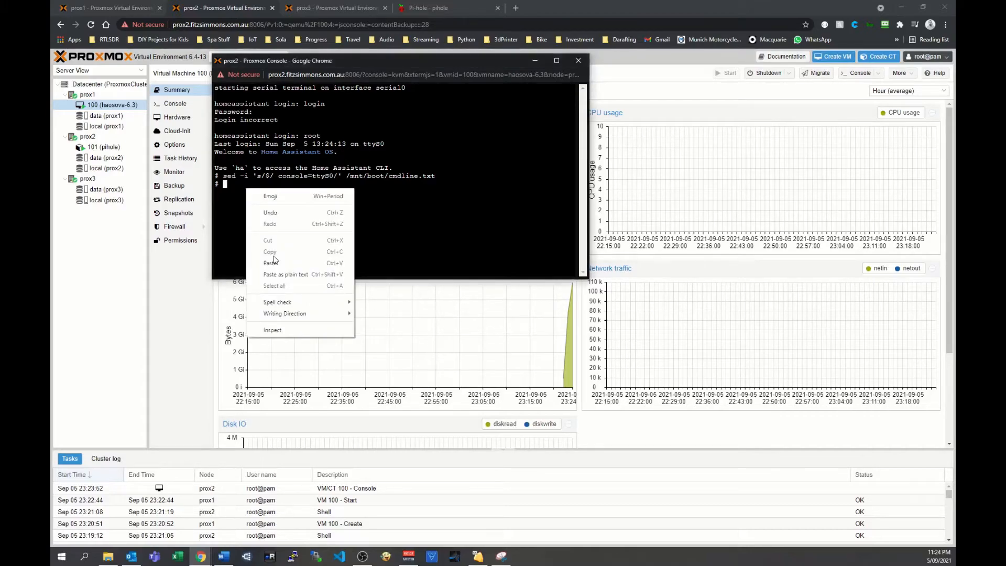
pyautogui.click(271, 263)
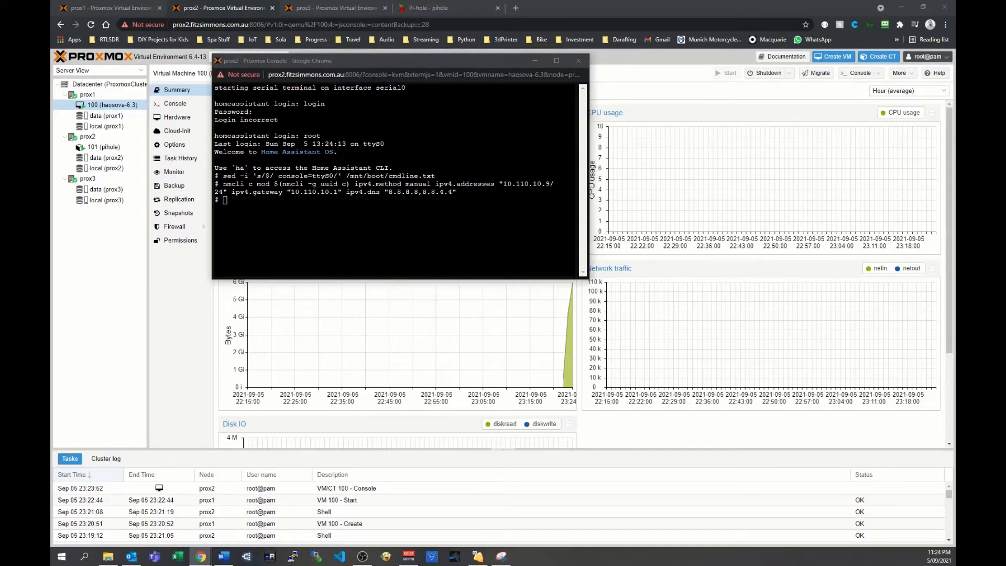
pyautogui.rightClick(257, 200)
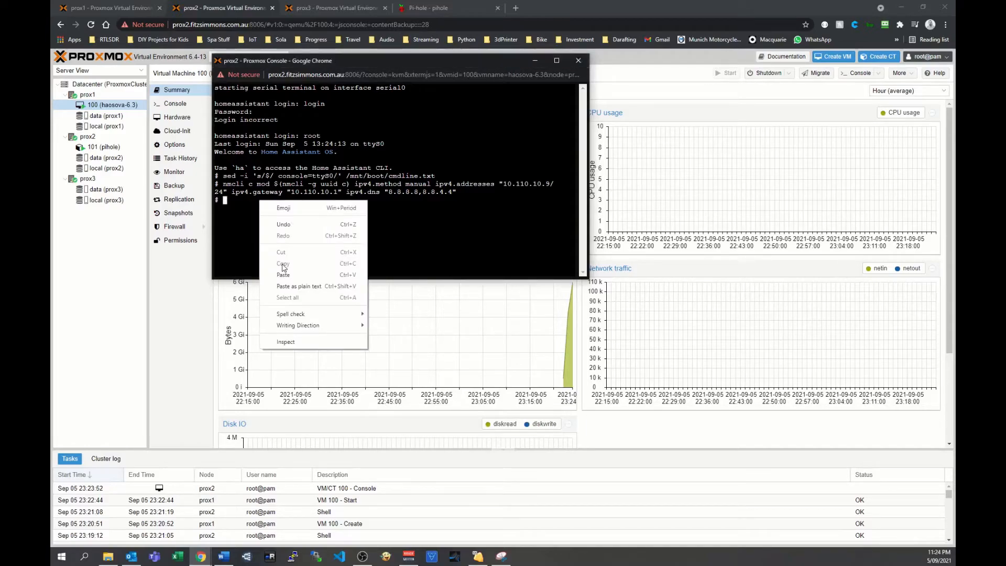
pyautogui.click(290, 287)
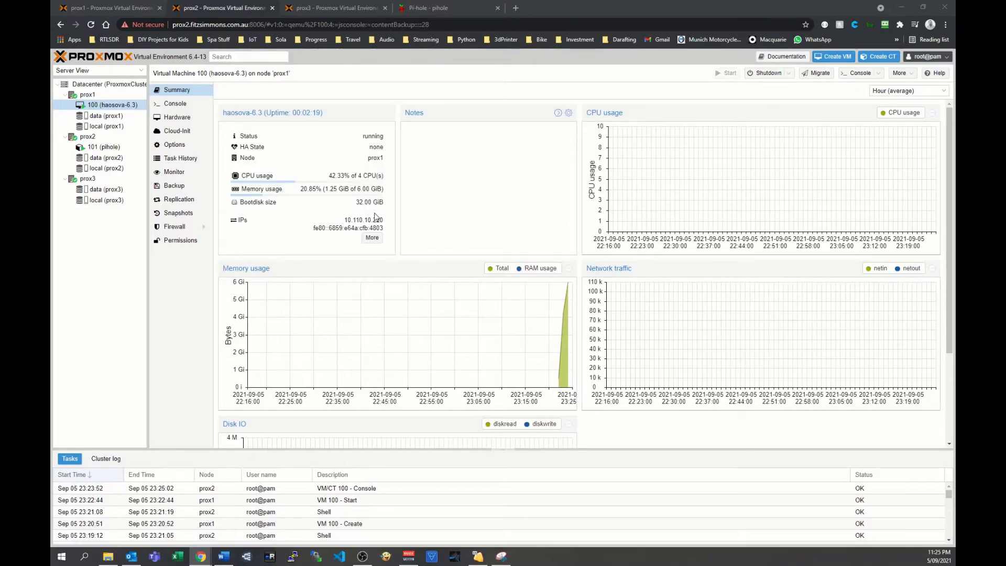
pyautogui.click(790, 74)
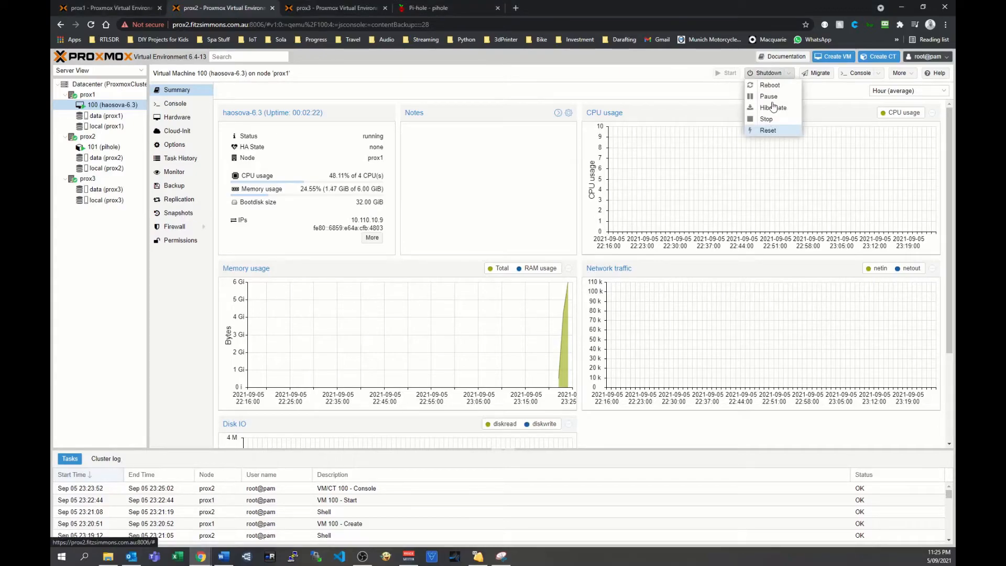
pyautogui.click(769, 85)
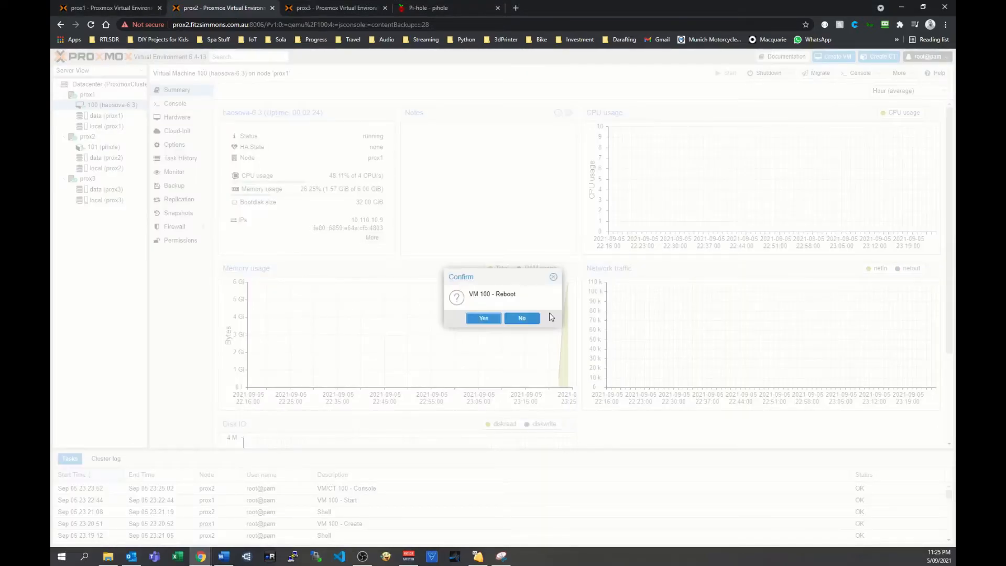
pyautogui.click(483, 318)
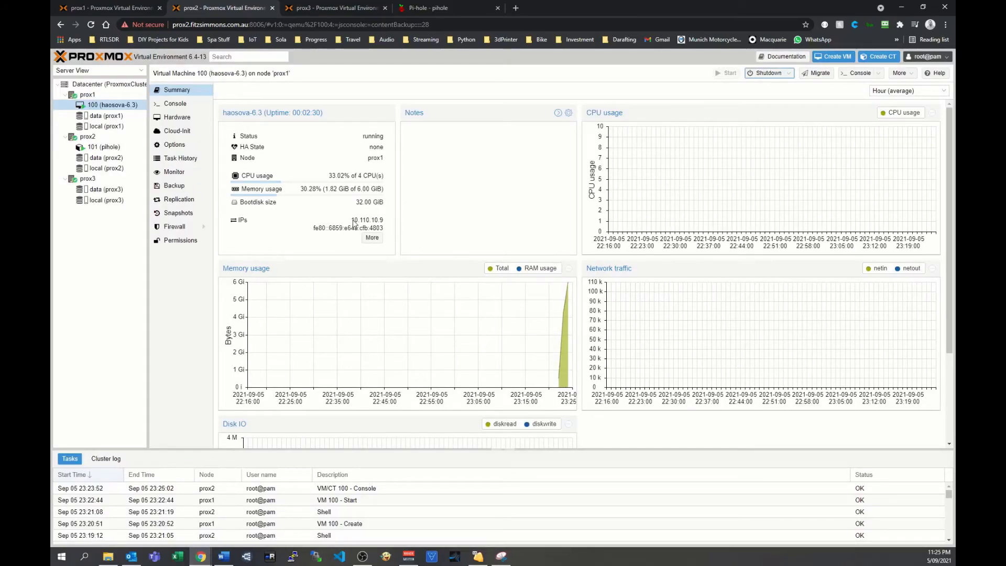
# Copy the virtual machine's IPv4 address and open 10.110.10.9:8123 in a new browser tab.
pyautogui.doubleClick(353, 223)
pyautogui.hotkey('ctrl', 'c')
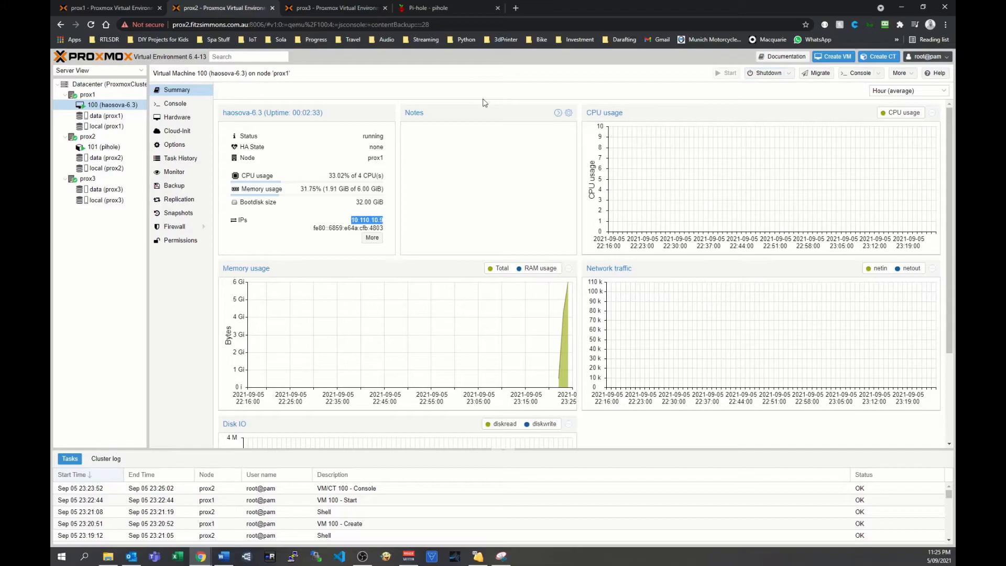
pyautogui.click(516, 8)
pyautogui.hotkey('ctrl', 'v')
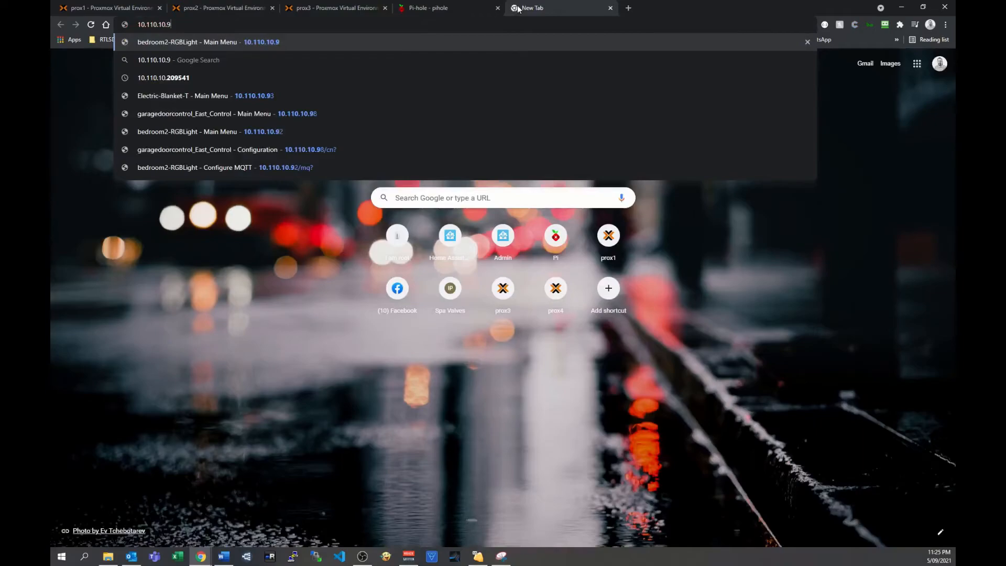
pyautogui.write(':')
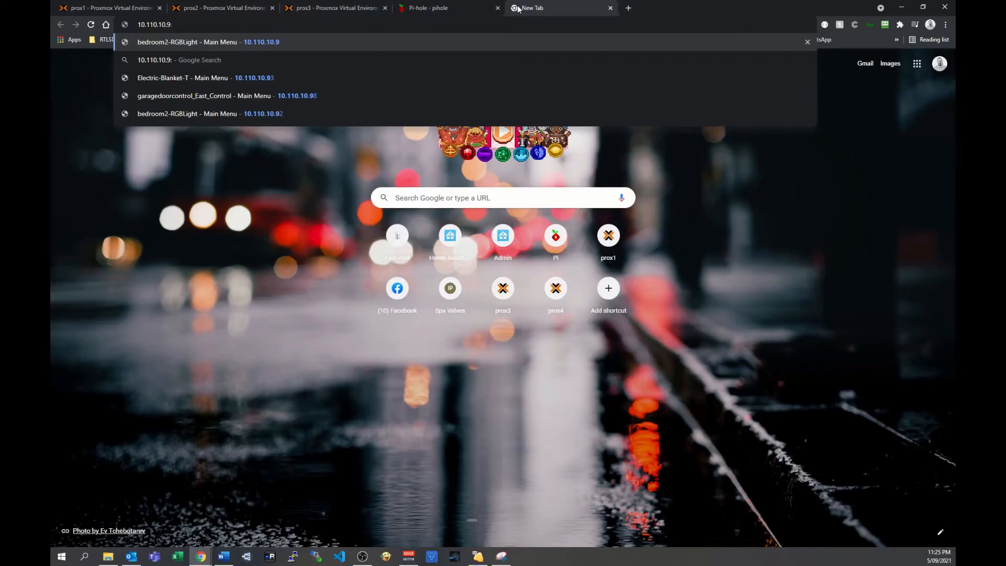
pyautogui.write('8123')
pyautogui.press('Return')
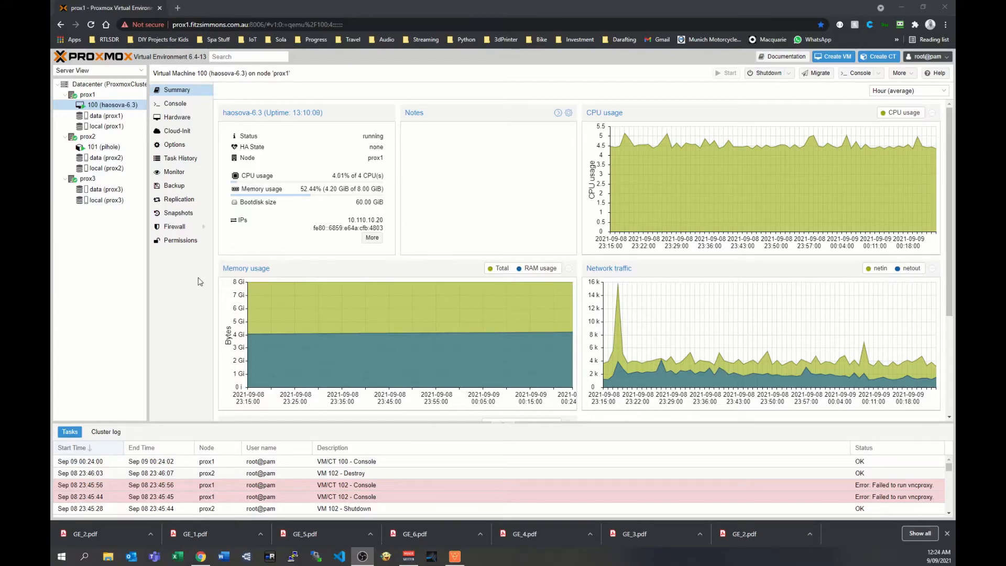
# Examine the replication job settings of virtual machine 100, including target and schedule choices, without creating a job, and check its summary.
pyautogui.click(175, 203)
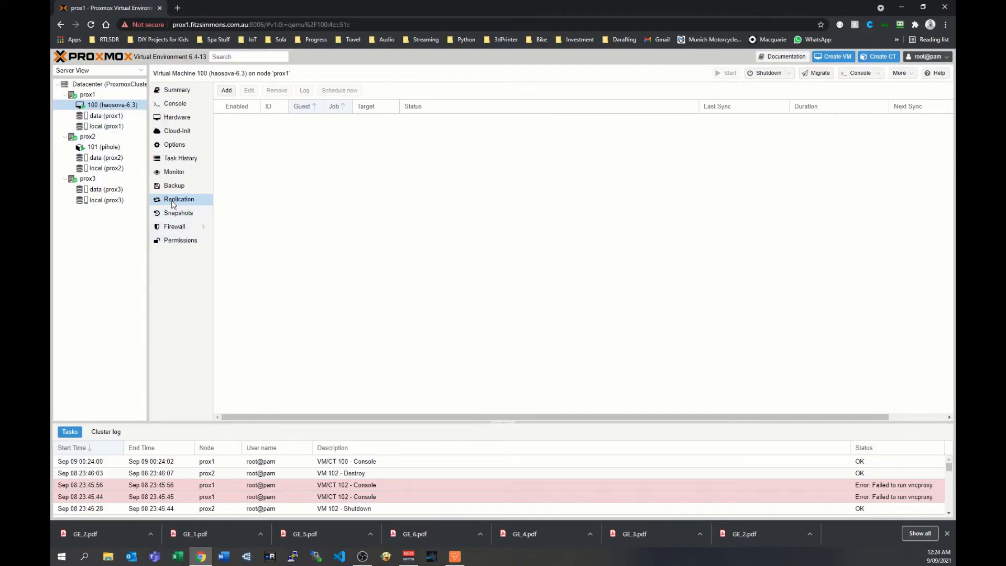
pyautogui.click(228, 91)
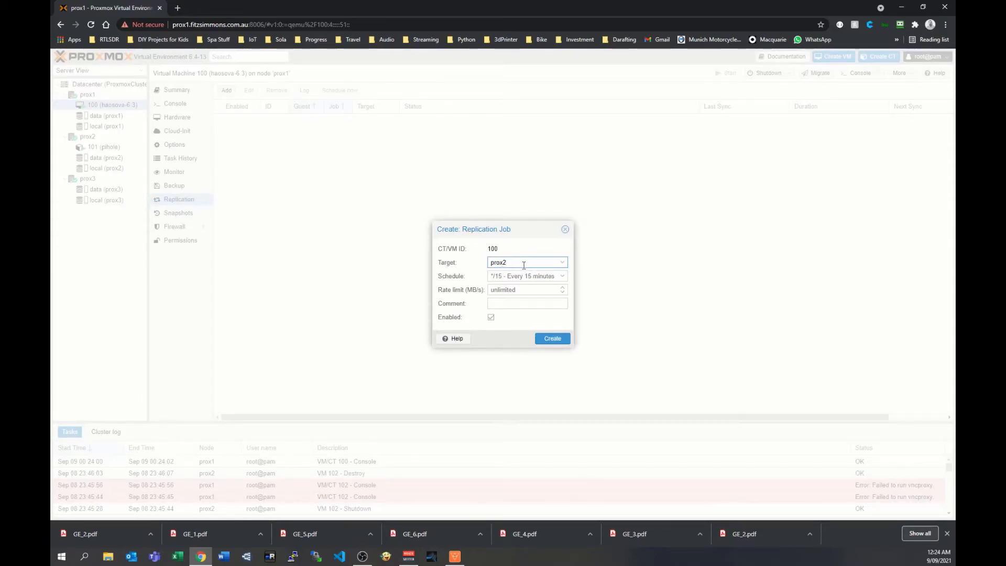
pyautogui.click(561, 279)
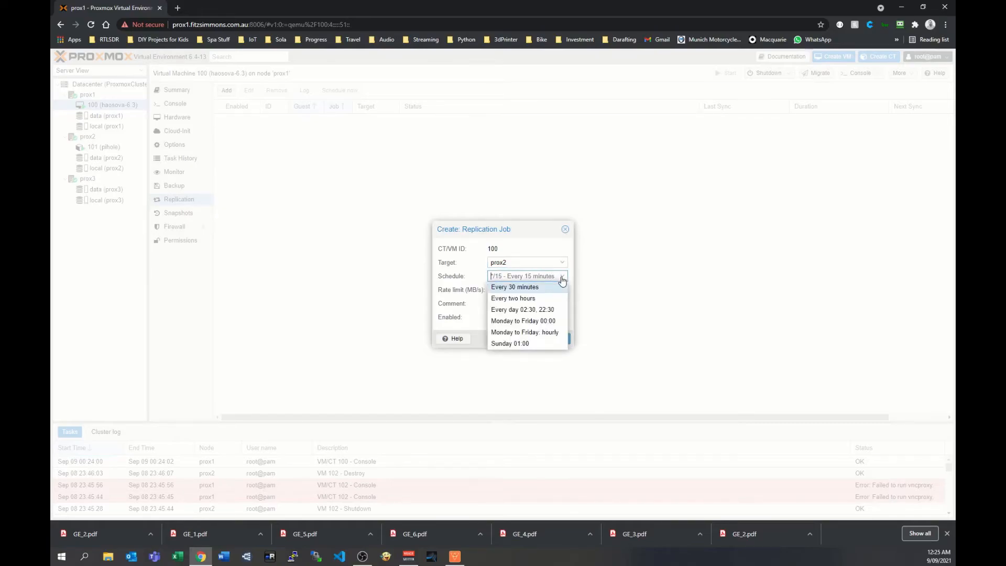
pyautogui.click(561, 278)
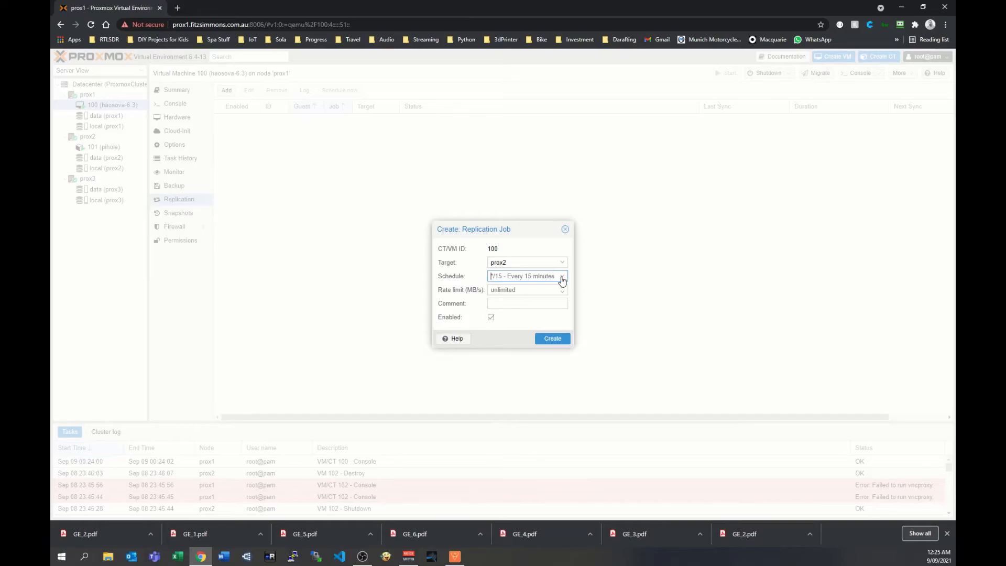
pyautogui.click(565, 229)
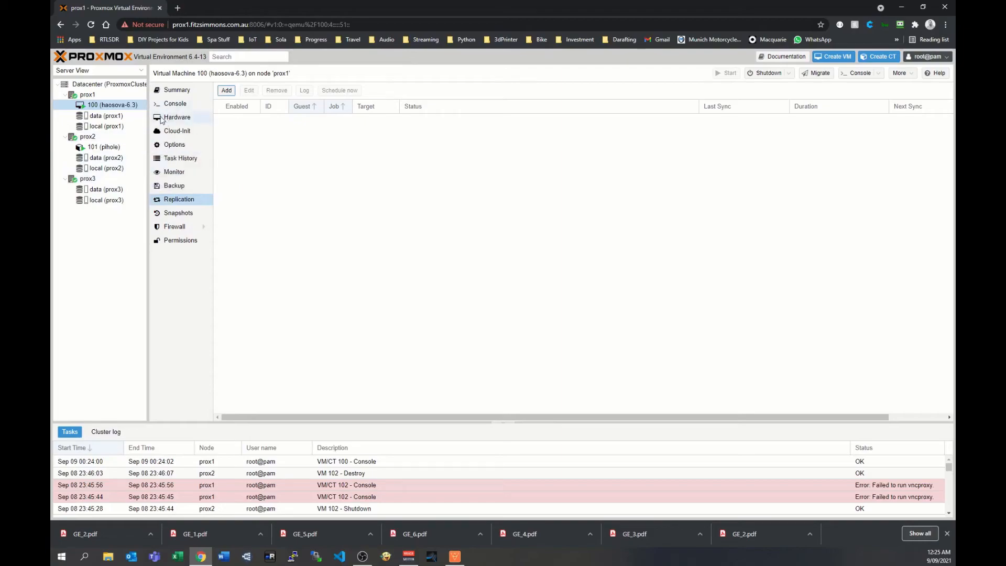
pyautogui.click(176, 90)
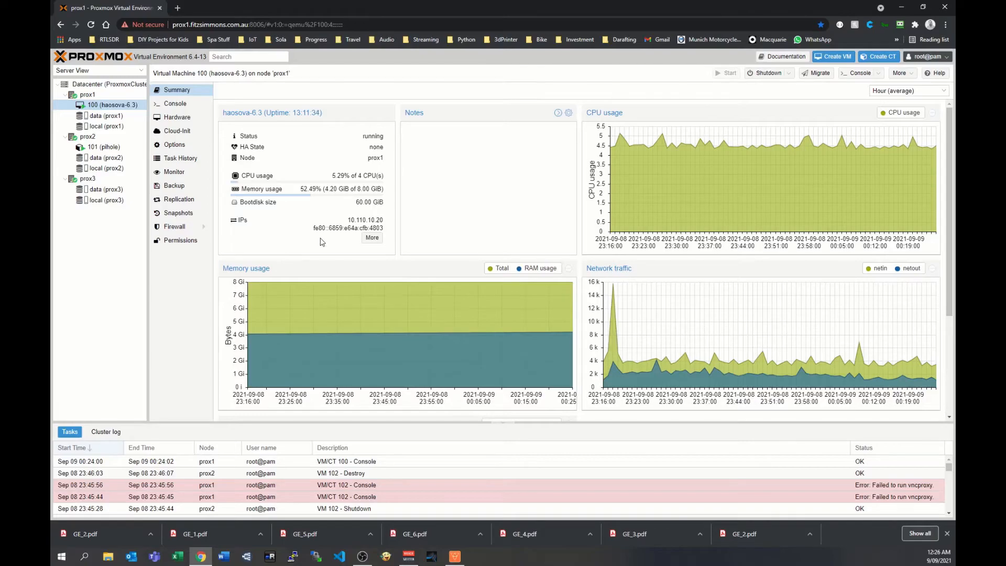
pyautogui.click(179, 202)
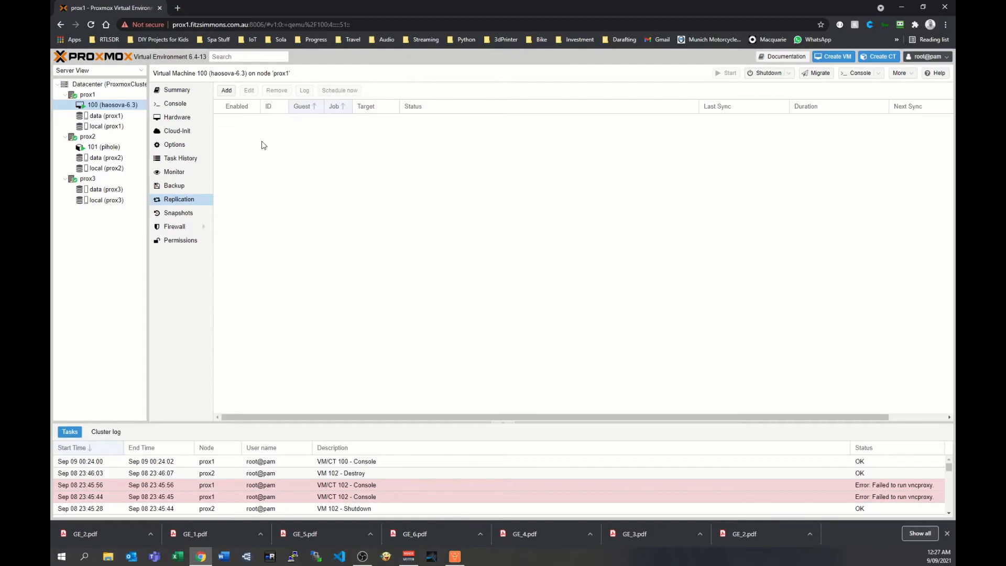
# Create a replication job for virtual machine 100 to prox2 every two hours and schedule it to run immediately.
pyautogui.click(227, 91)
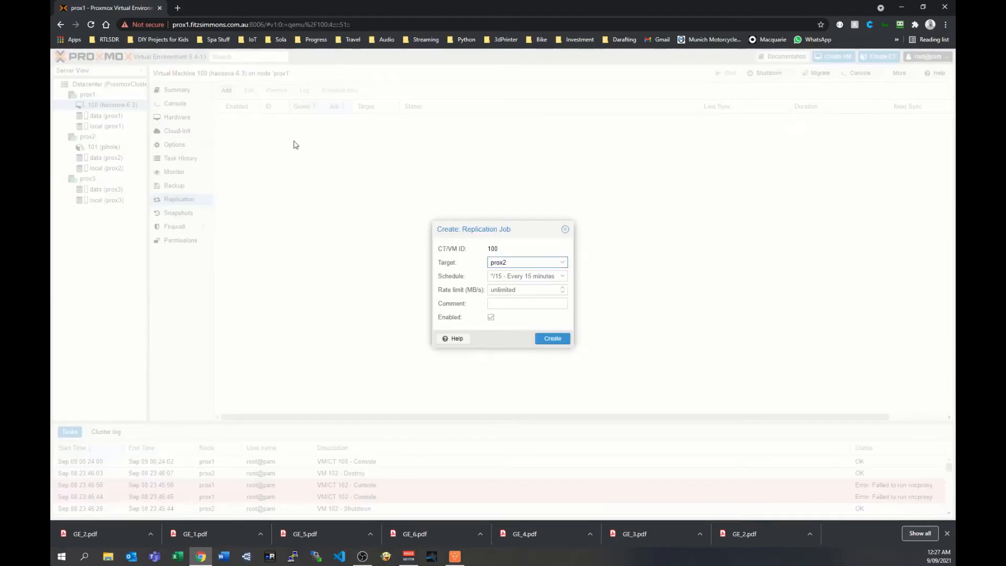
pyautogui.click(545, 278)
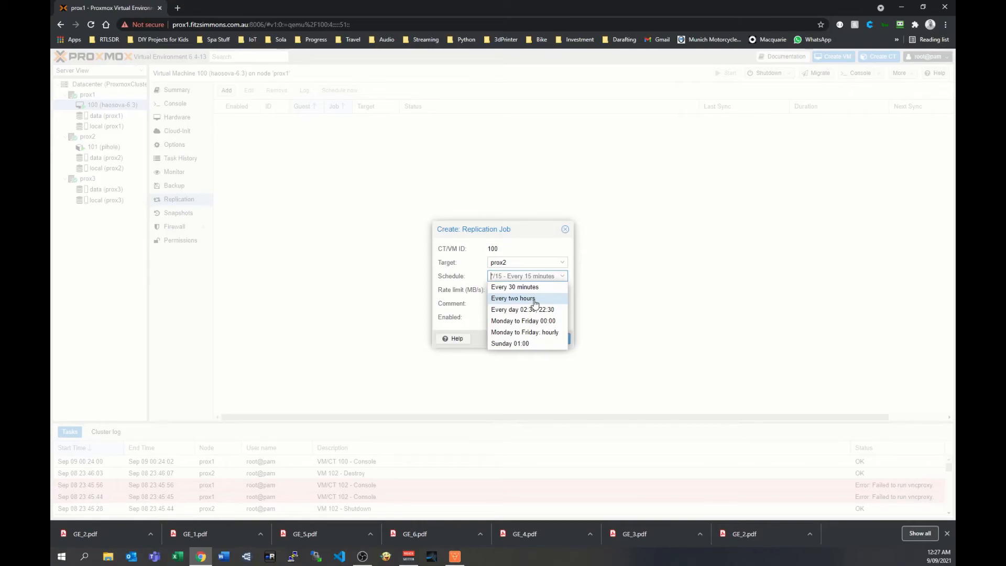
pyautogui.click(534, 299)
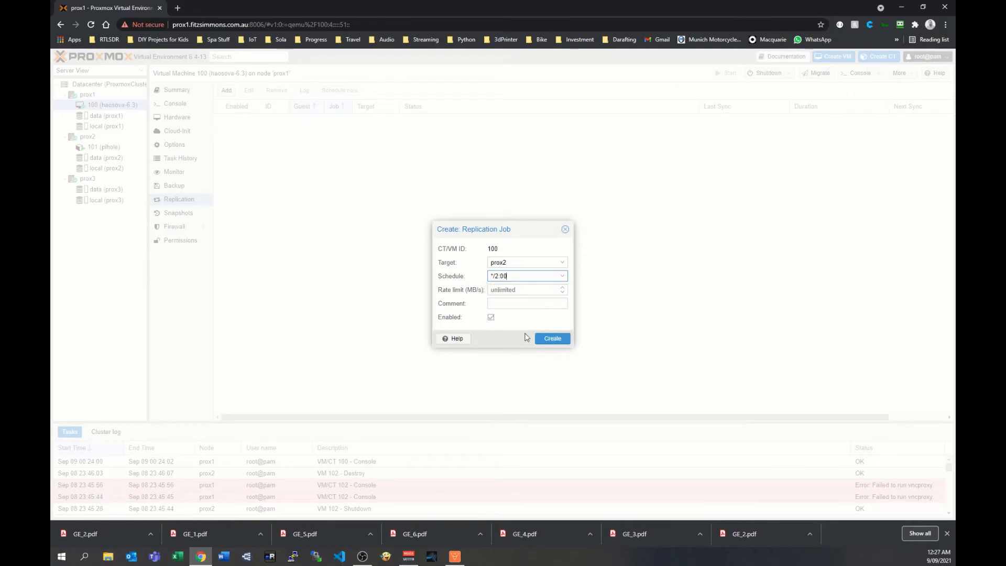
pyautogui.click(550, 339)
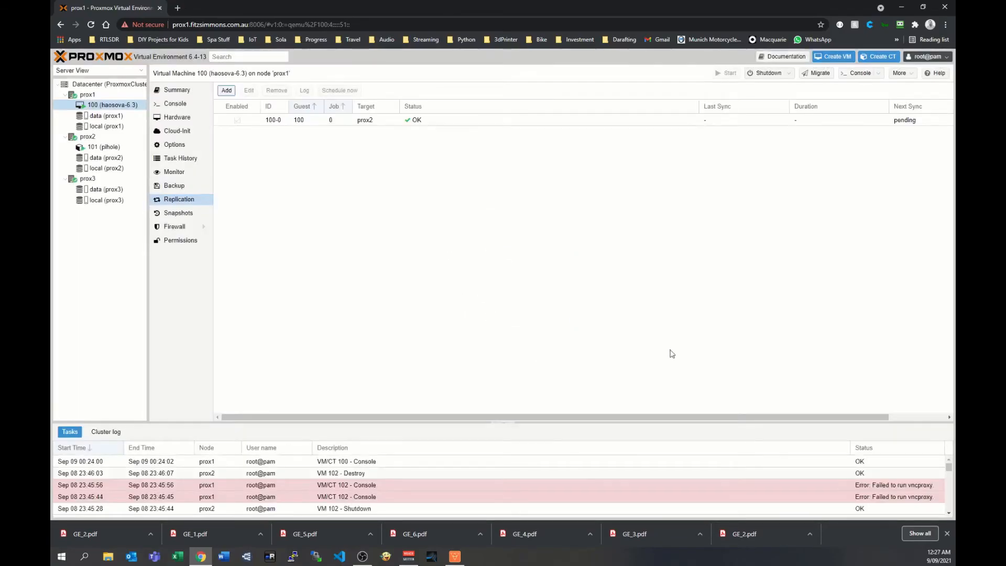
pyautogui.click(341, 123)
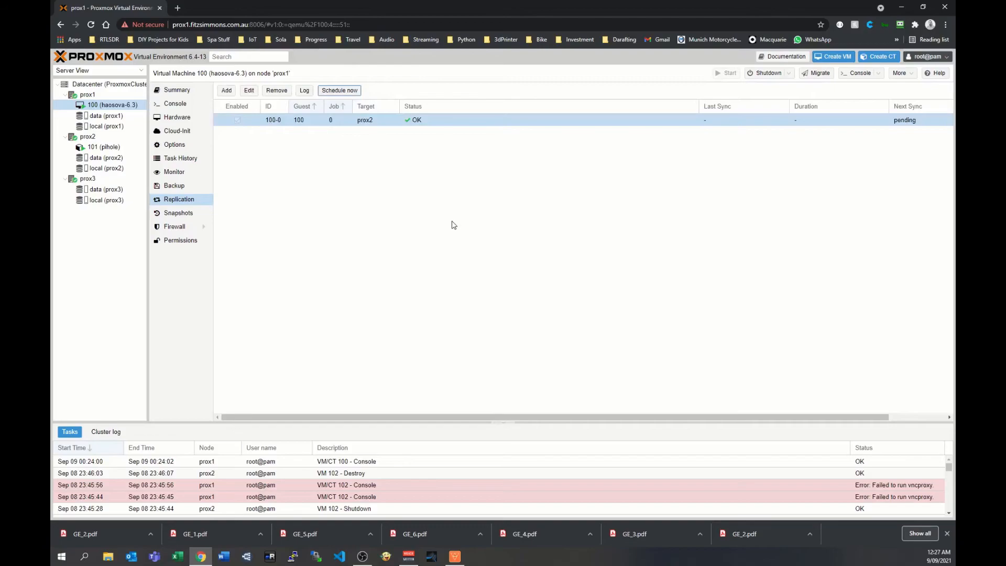
# Add a second replication job for virtual machine 100 to prox3 every two hours and schedule it to run immediately.
pyautogui.click(226, 90)
pyautogui.click(519, 263)
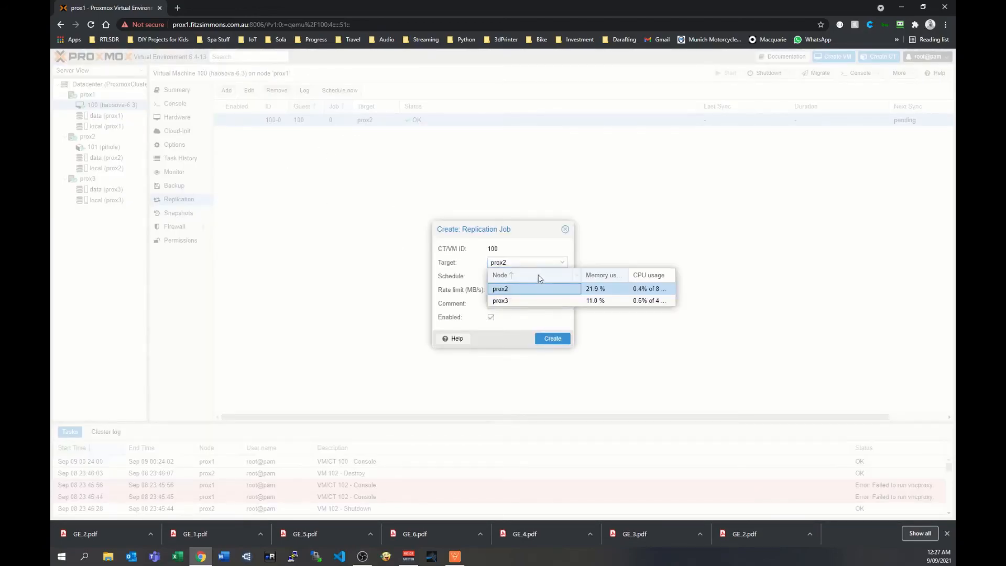
pyautogui.click(526, 303)
pyautogui.click(530, 276)
pyautogui.click(521, 300)
pyautogui.click(551, 339)
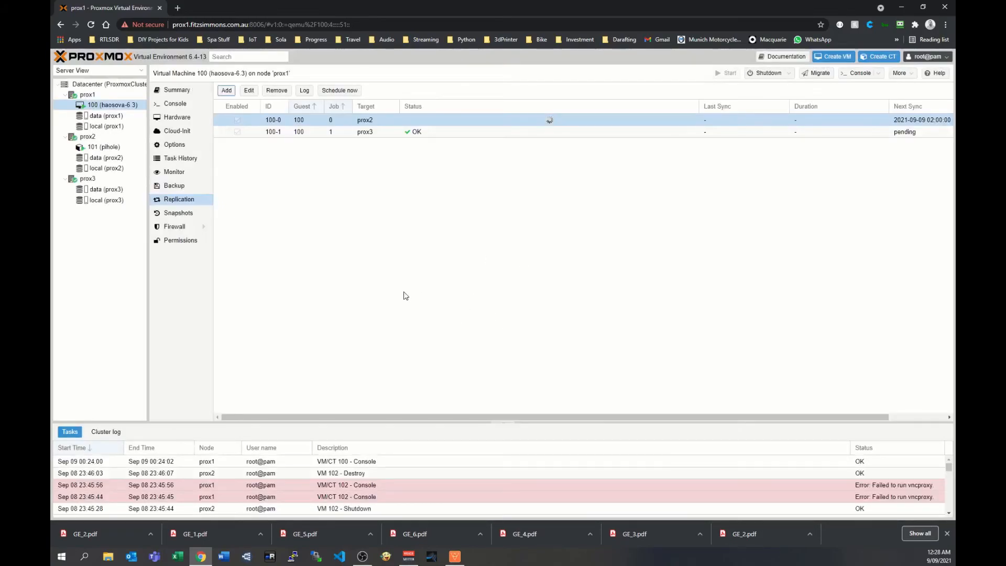
pyautogui.click(387, 132)
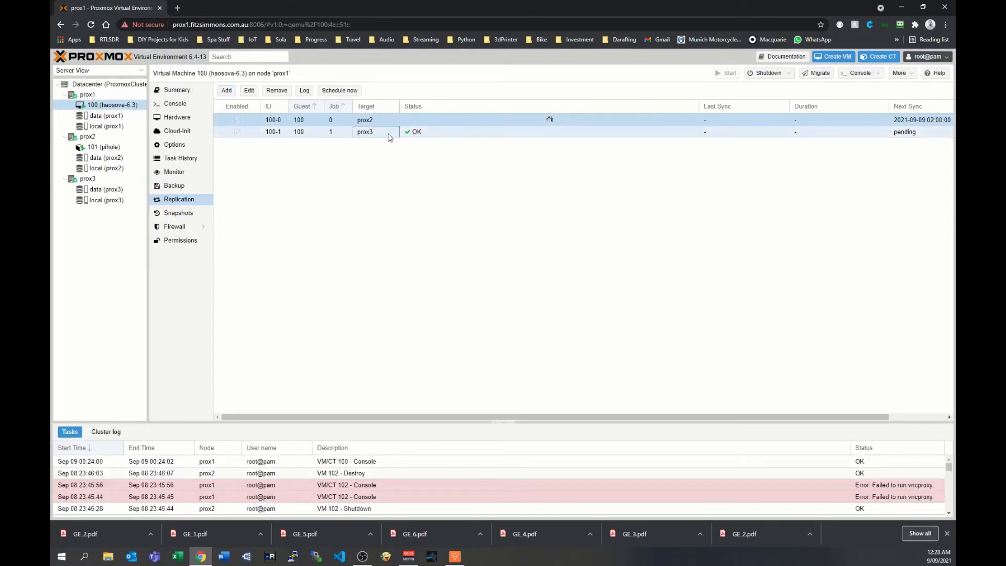
pyautogui.click(336, 91)
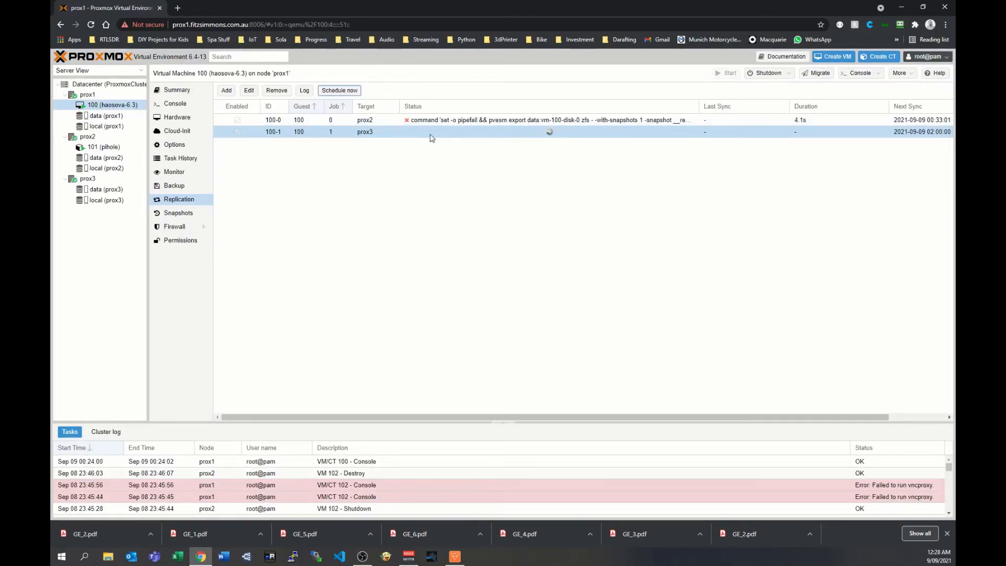
# Check the settings of virtual machine 100's replication job to prox2, and schedule that job for removal.
pyautogui.click(521, 122)
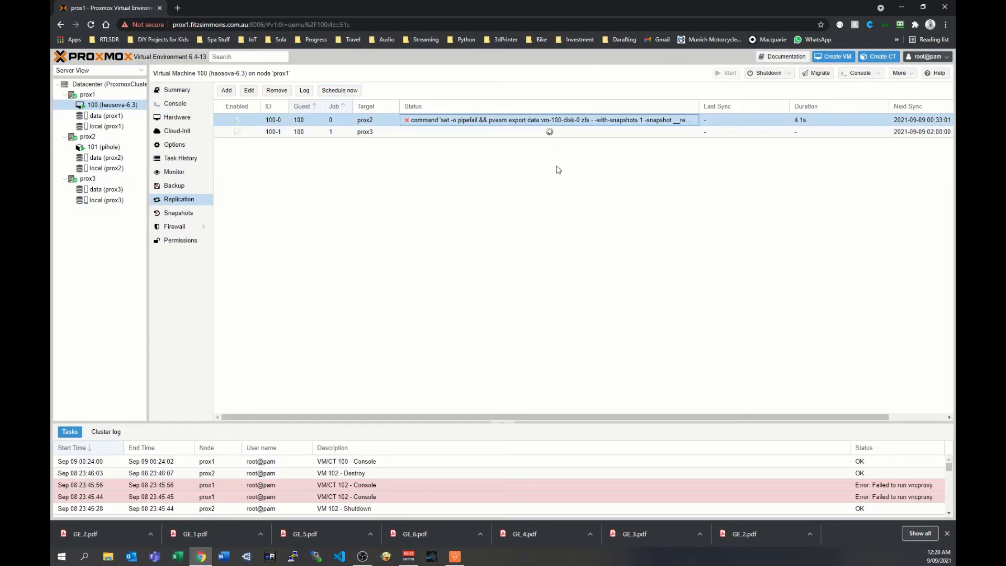
pyautogui.doubleClick(514, 121)
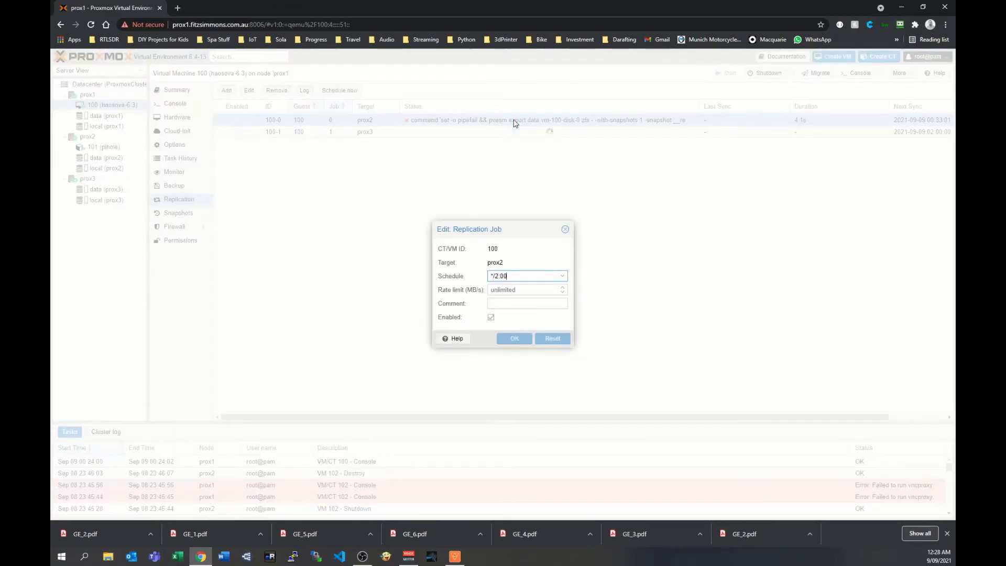
pyautogui.click(564, 230)
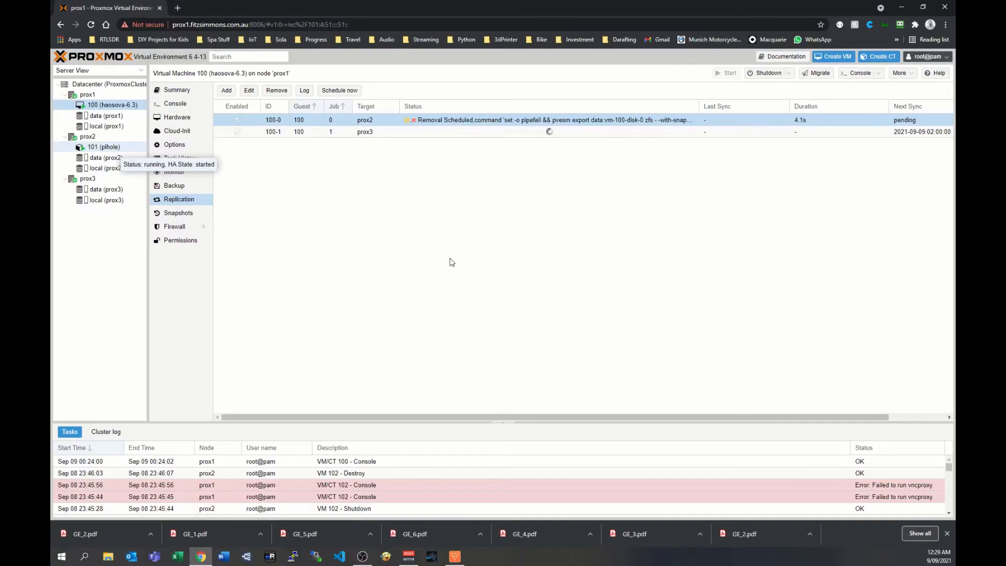
# Examine the pihole container's replication jobs and the schedule of its prox1 job, and compare them with virtual machine 100's jobs.
pyautogui.click(112, 149)
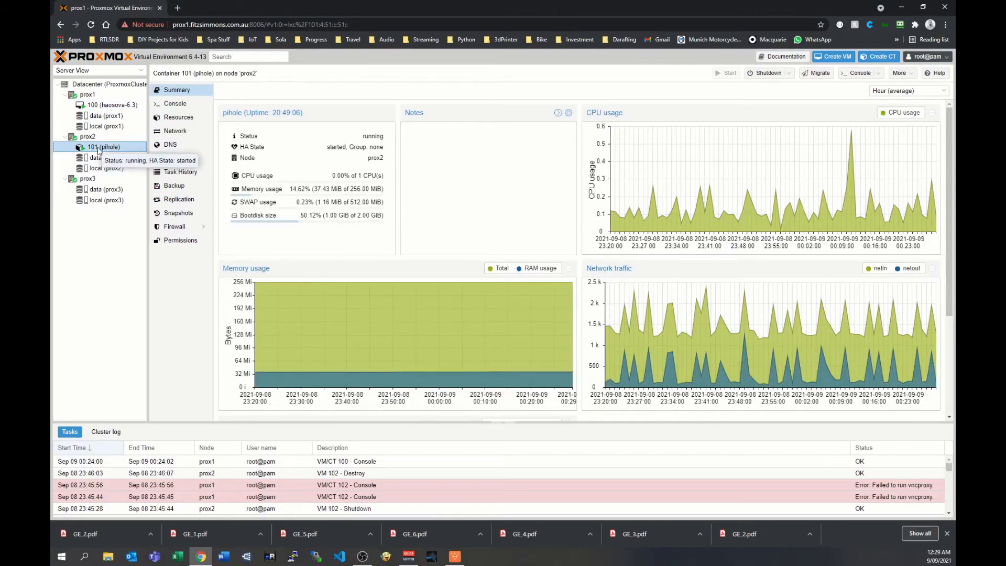
pyautogui.click(187, 201)
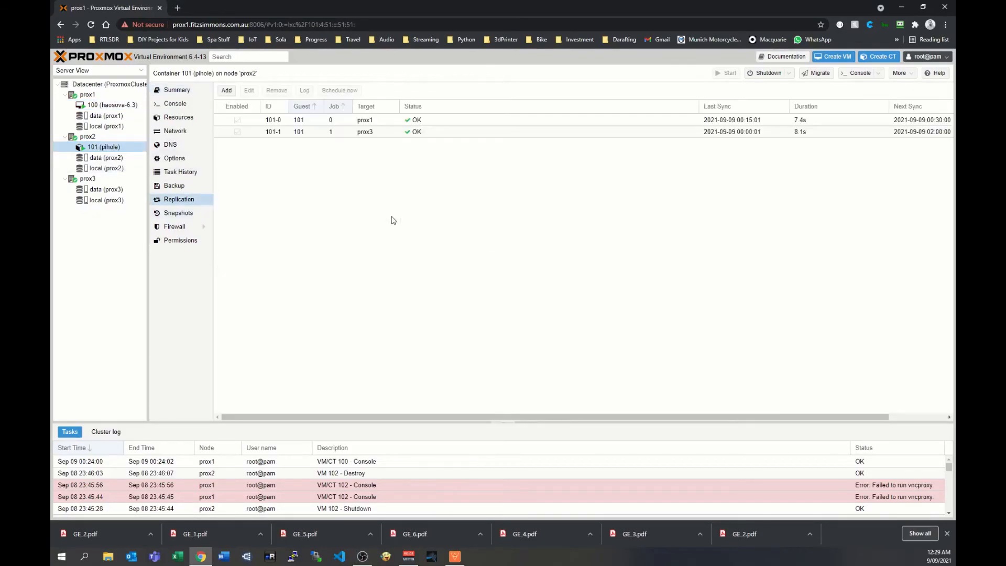
pyautogui.click(385, 124)
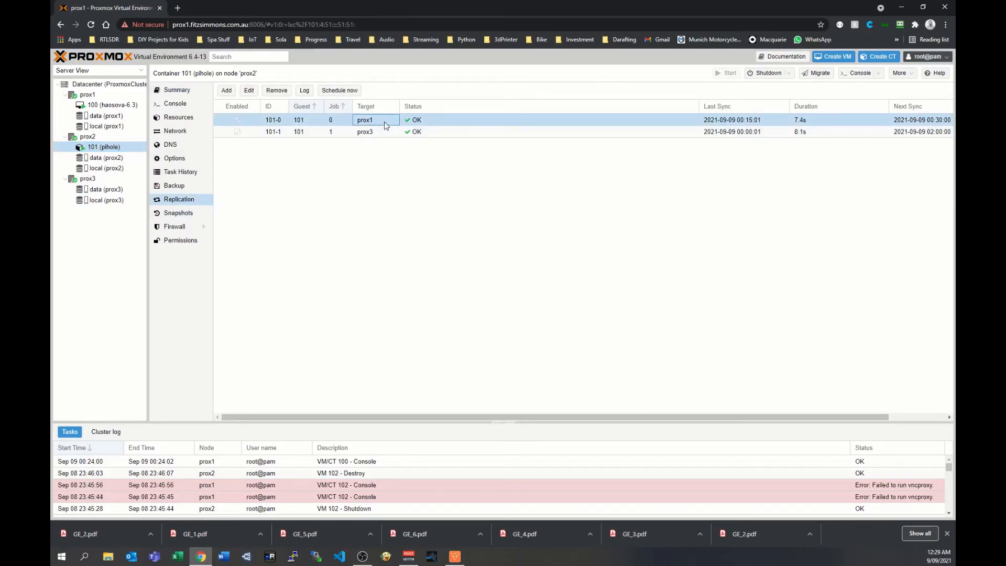
pyautogui.click(446, 124)
pyautogui.doubleClick(445, 124)
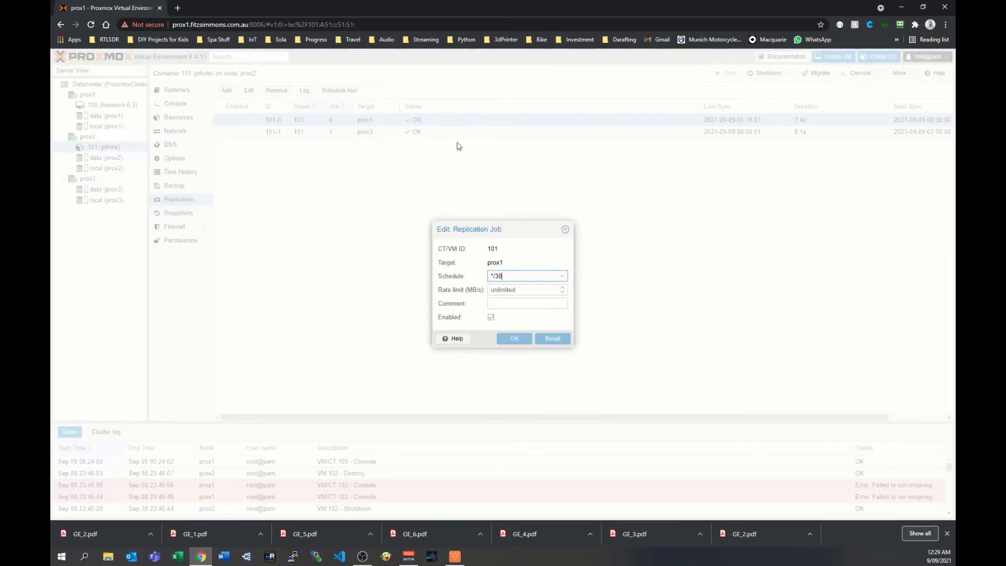
pyautogui.click(565, 229)
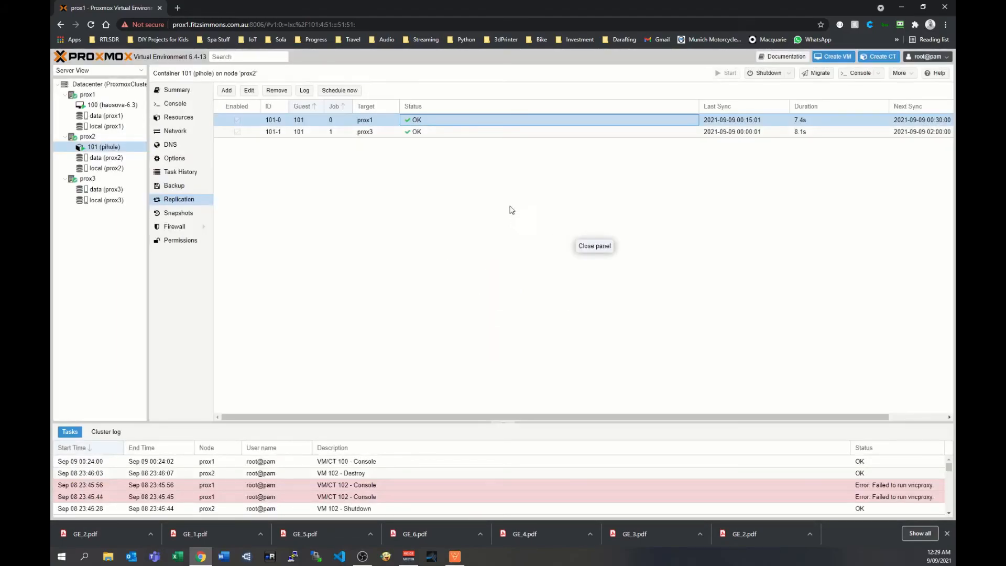
pyautogui.click(96, 105)
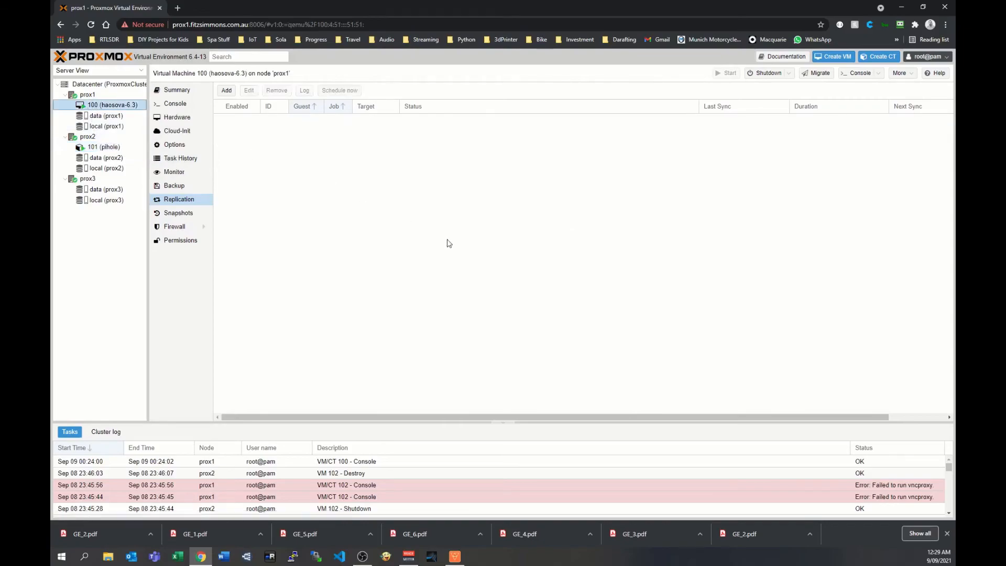
pyautogui.click(436, 123)
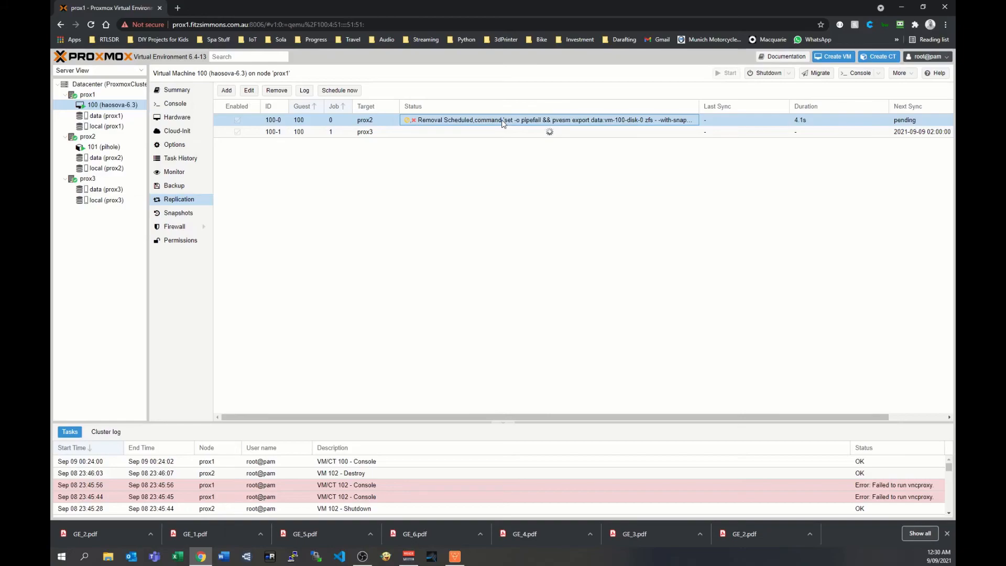
# Add virtual machine 100 as a datacenter high-availability resource with max restart 1, max relocate 1 and request state started.
pyautogui.click(106, 85)
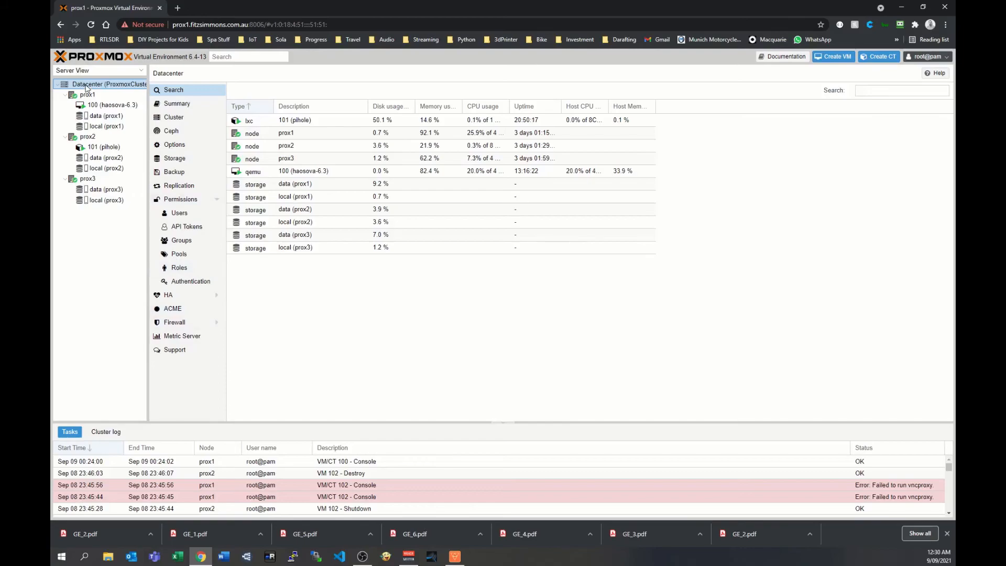
pyautogui.click(168, 294)
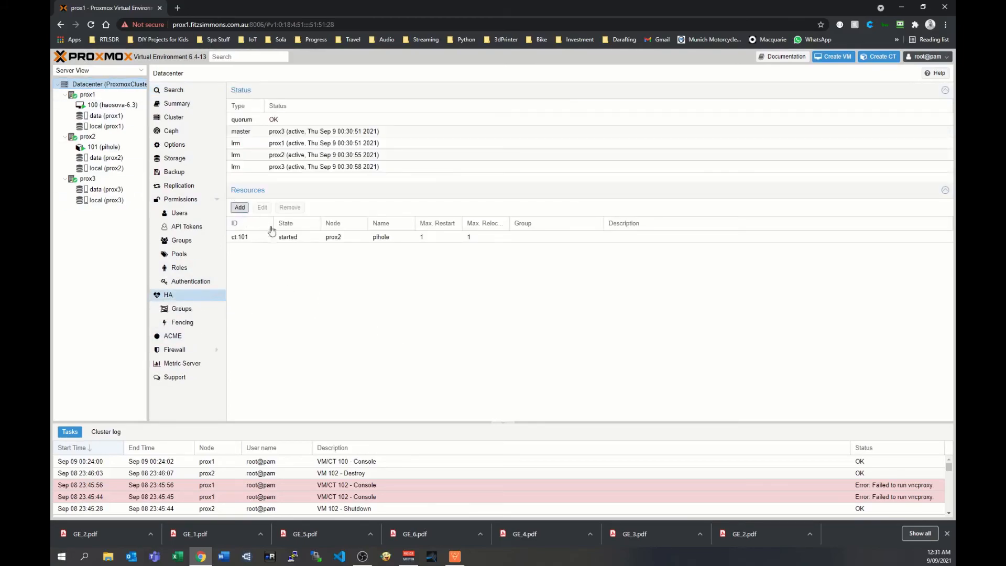
pyautogui.click(239, 207)
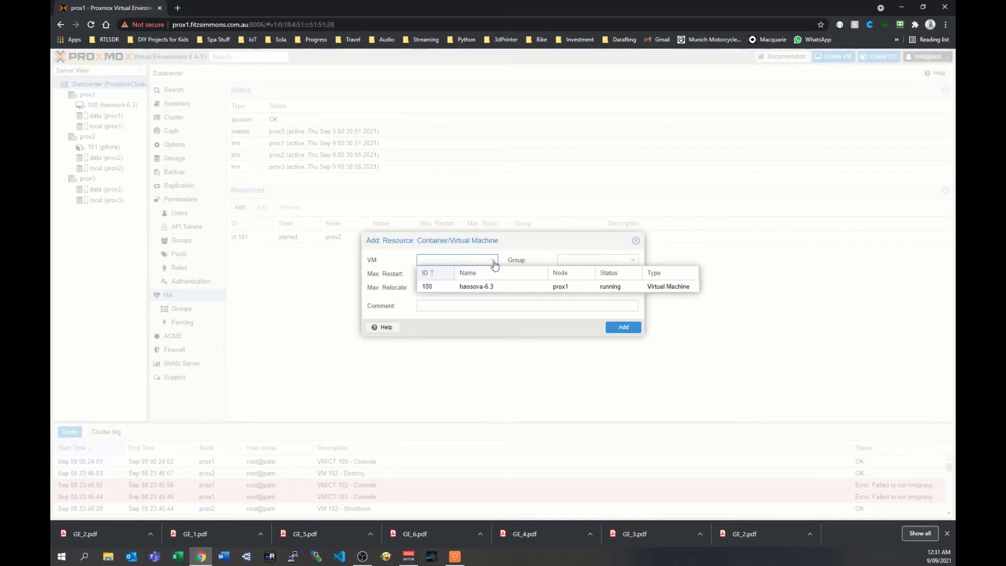
pyautogui.click(487, 292)
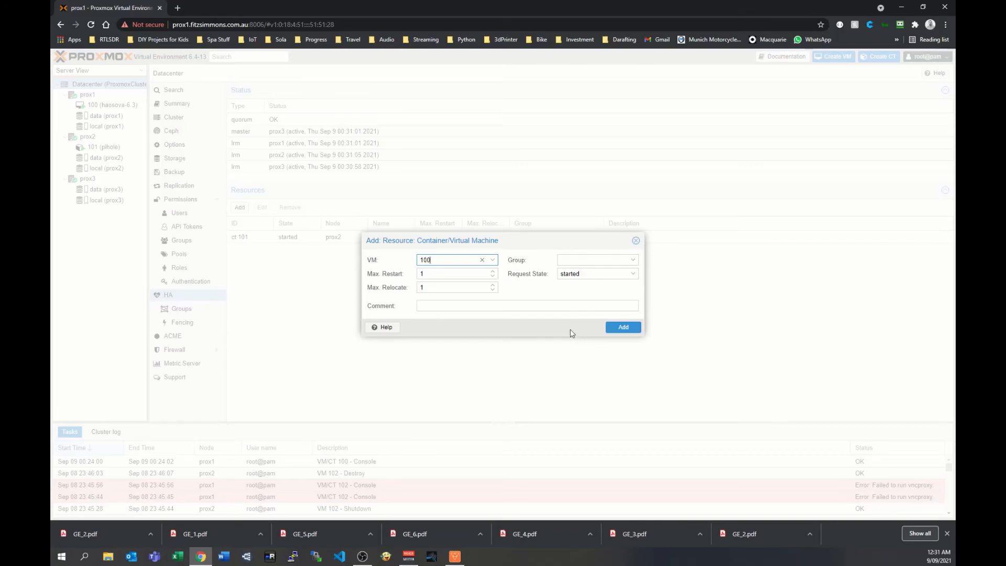
pyautogui.click(627, 330)
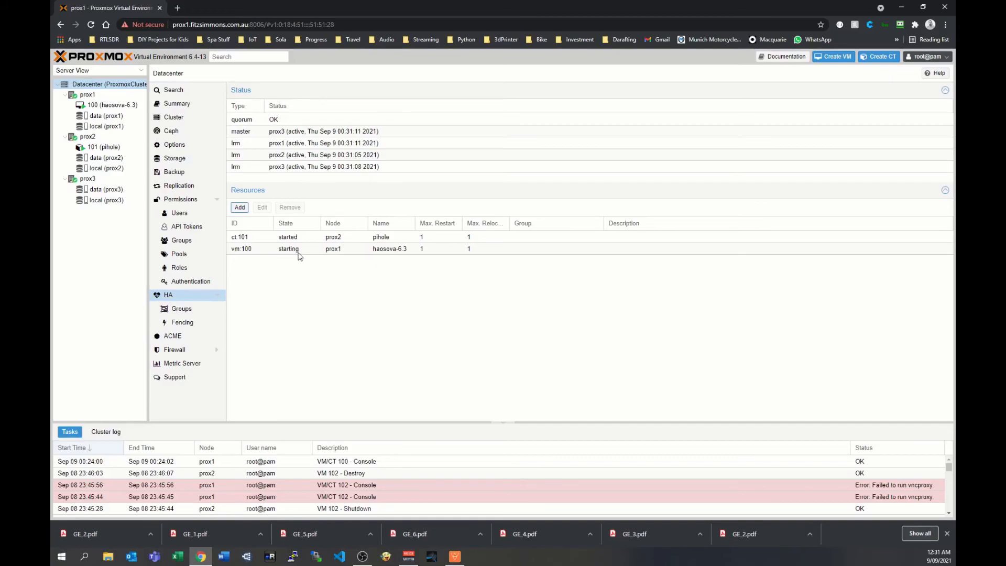
# Review the migration options of virtual machine 100, including the target node choices, without migrating it.
pyautogui.click(111, 105)
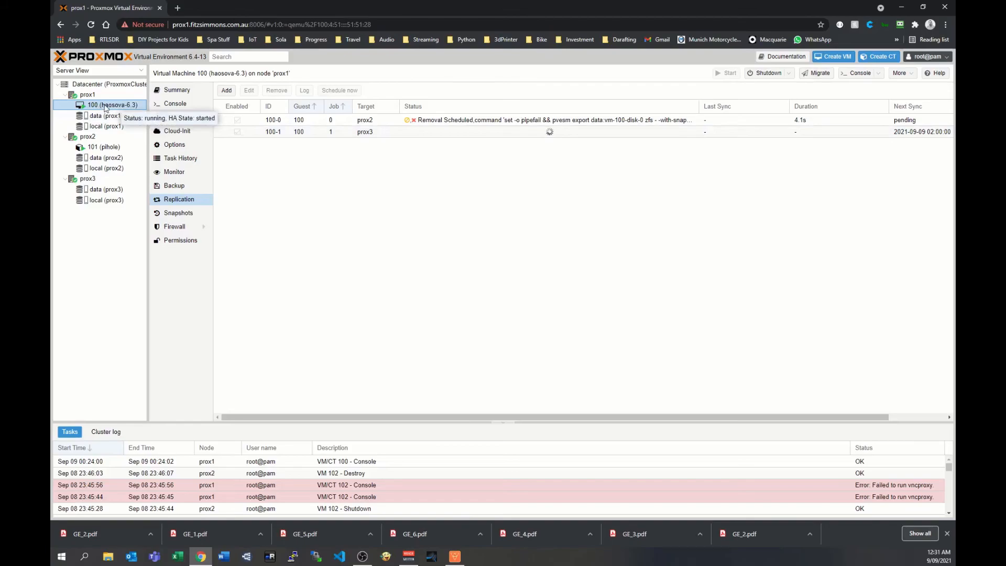
pyautogui.click(812, 77)
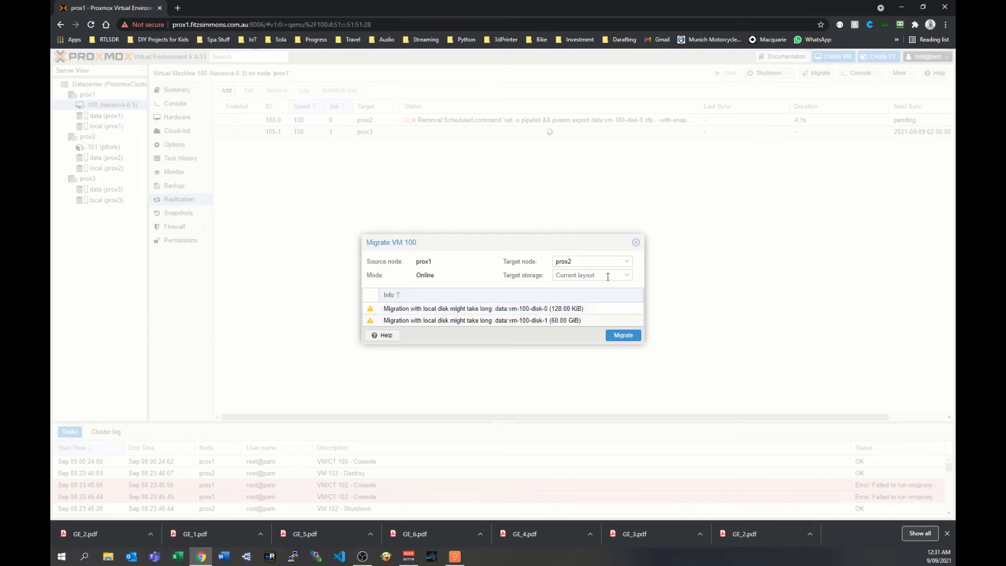
pyautogui.click(627, 265)
pyautogui.click(576, 299)
pyautogui.click(635, 243)
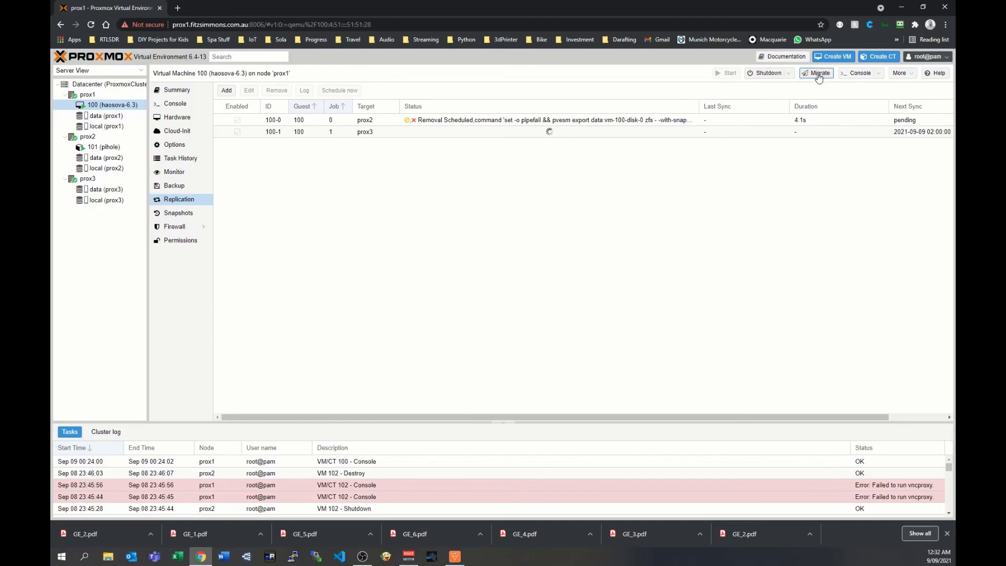
# Review the migration options of the pihole container without migrating it, and return to virtual machine 100's replication jobs.
pyautogui.click(104, 146)
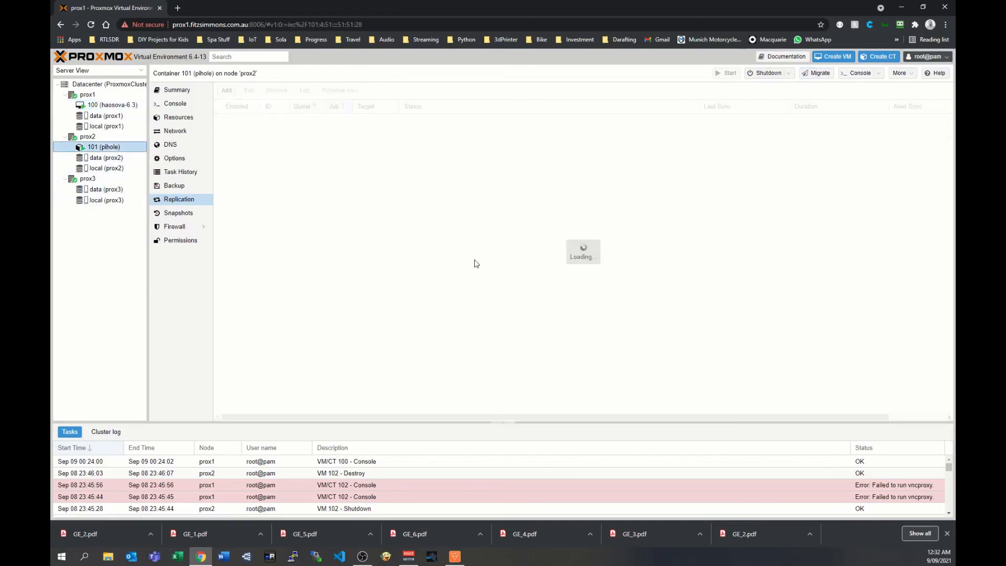
pyautogui.click(815, 75)
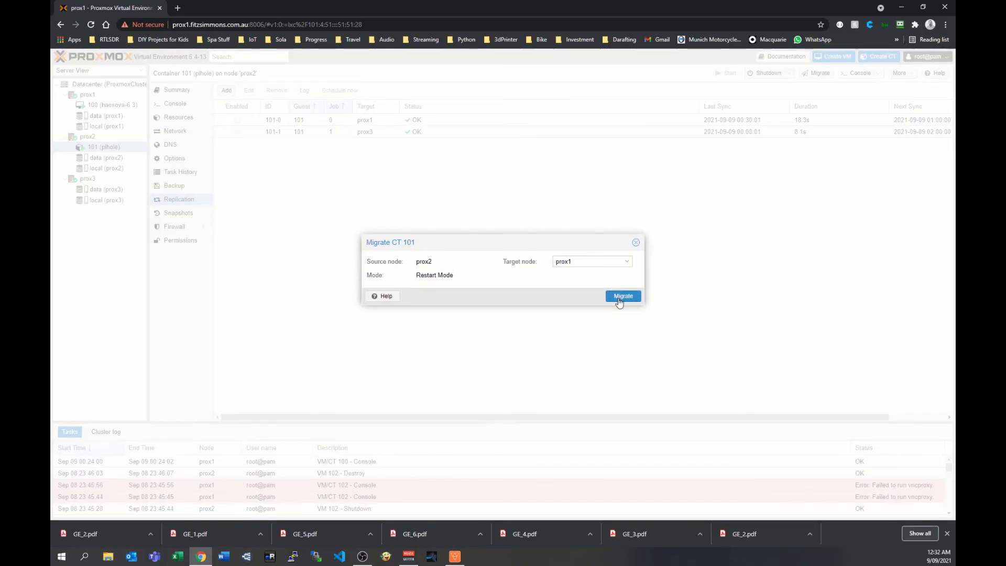
pyautogui.click(636, 244)
pyautogui.click(110, 104)
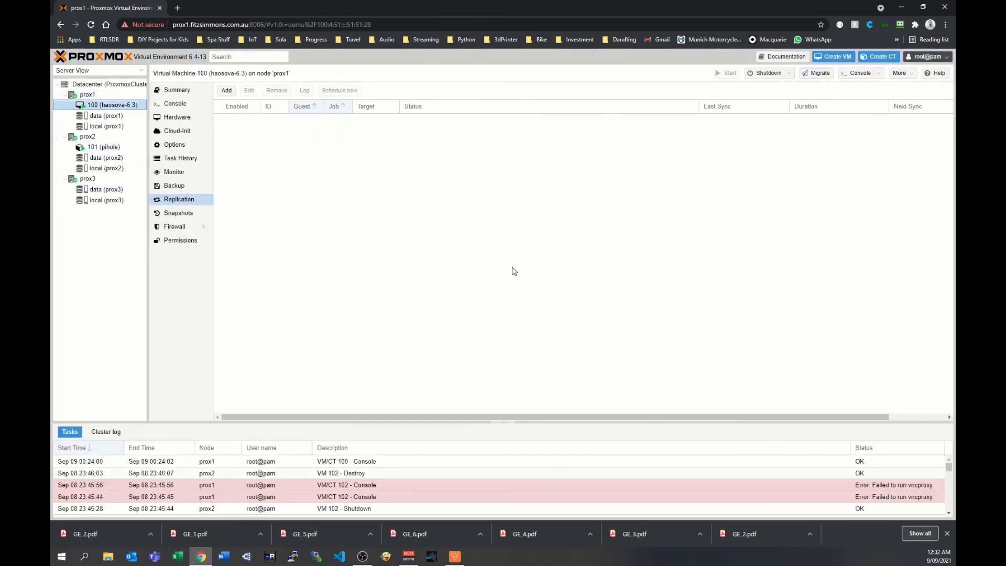